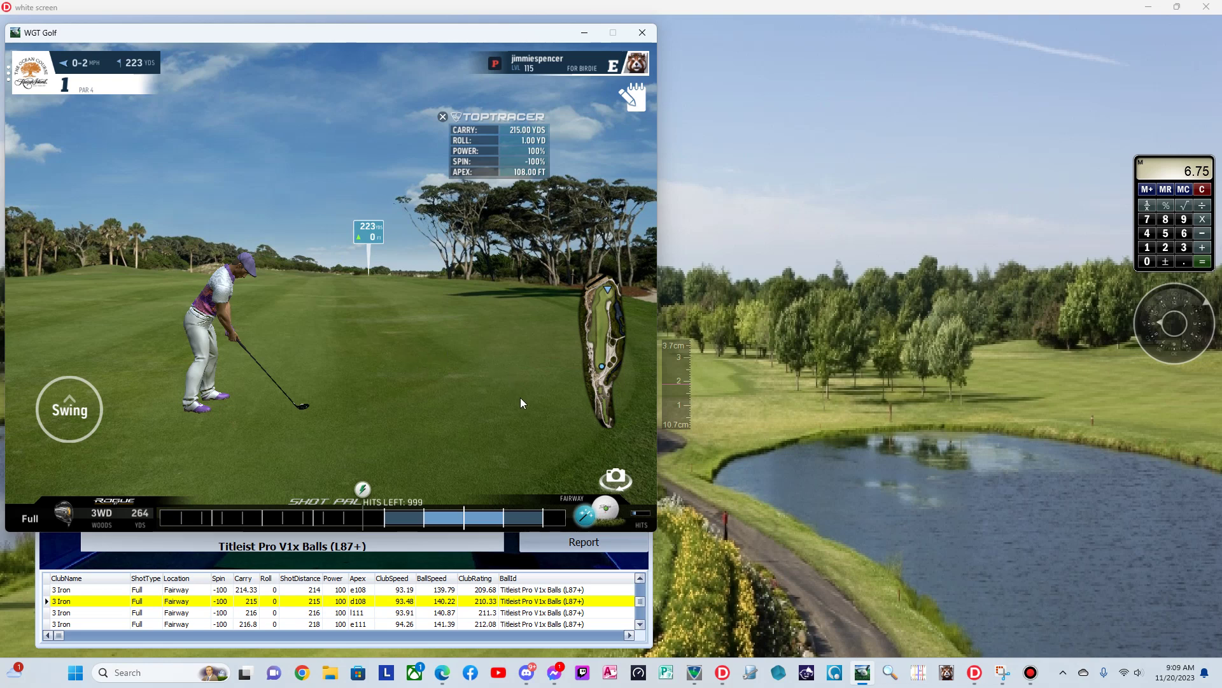
Step: Open the mapped ball data report at full size and examine the 3 Iron averages, especially the apex 105 rows
click(589, 542)
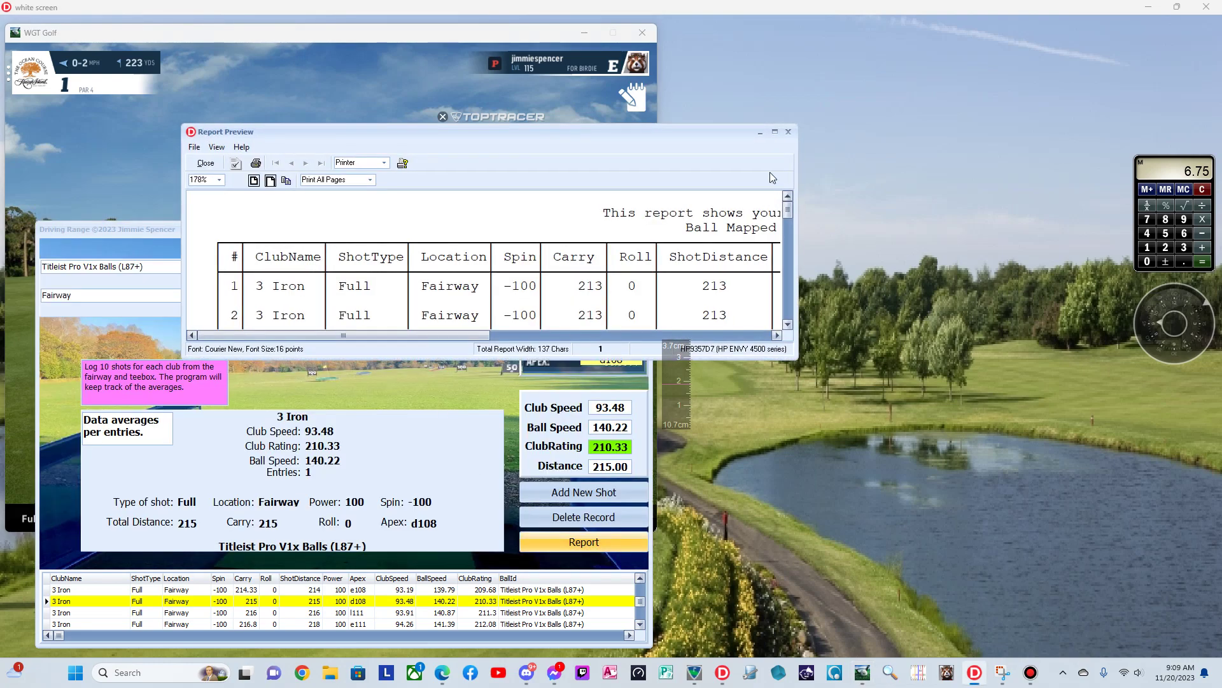
click(775, 133)
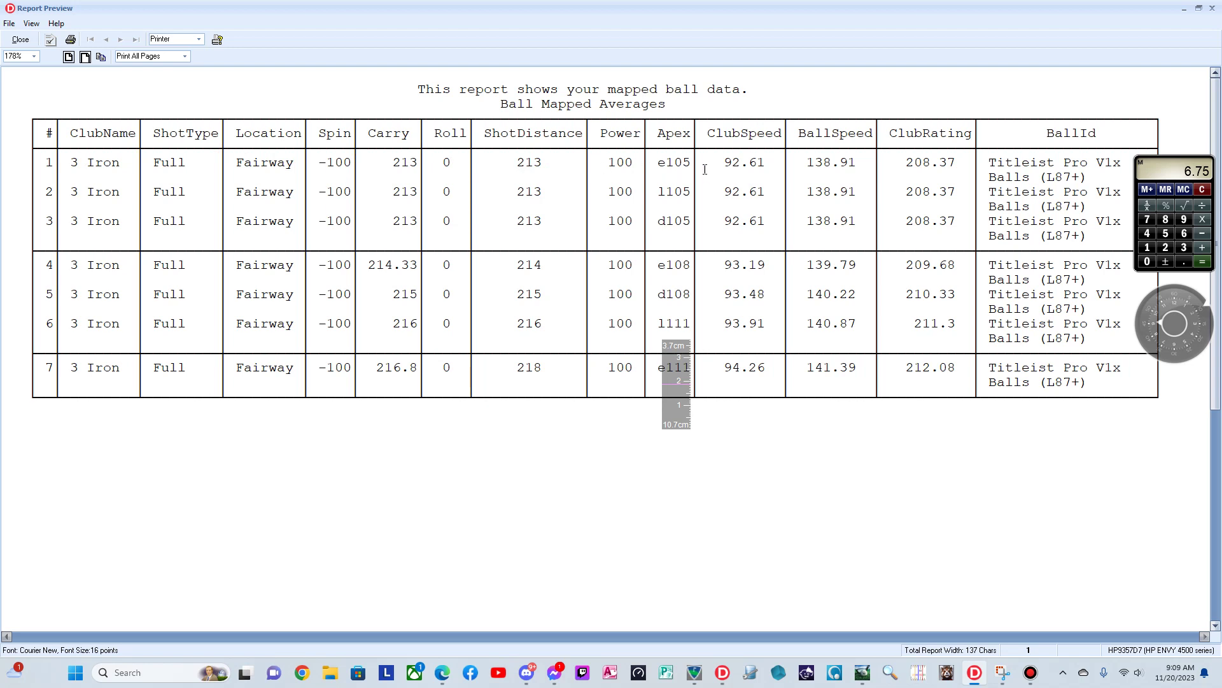
drag(653, 160, 693, 233)
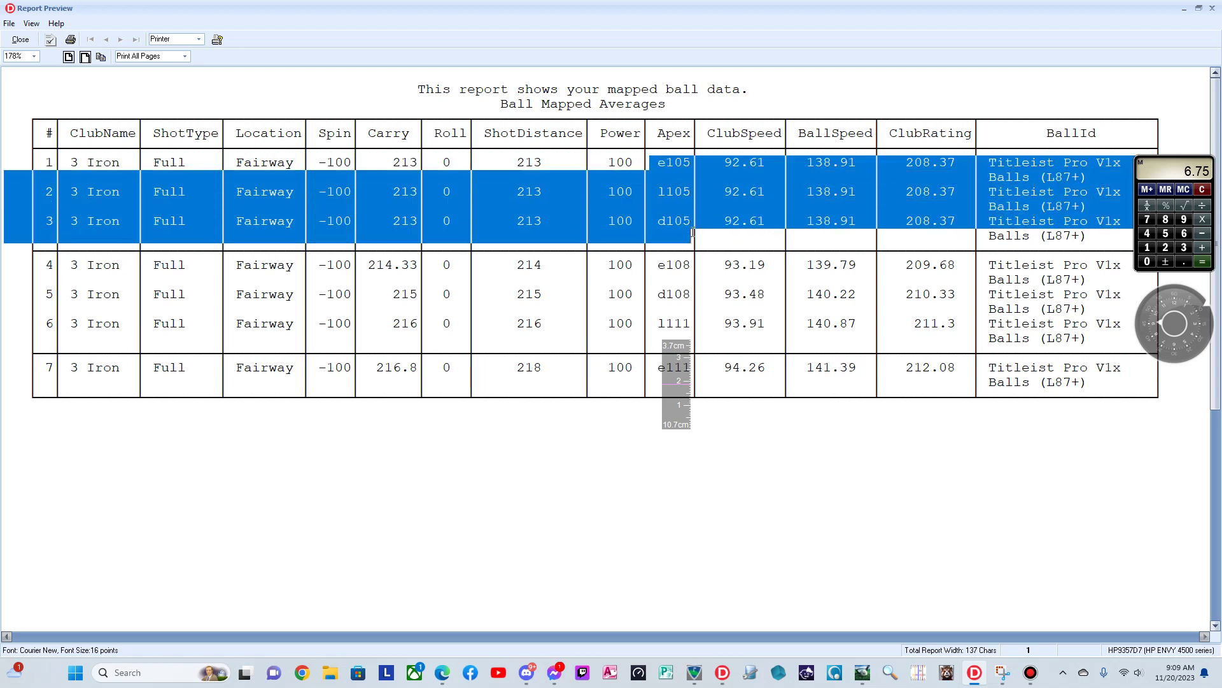
click(657, 181)
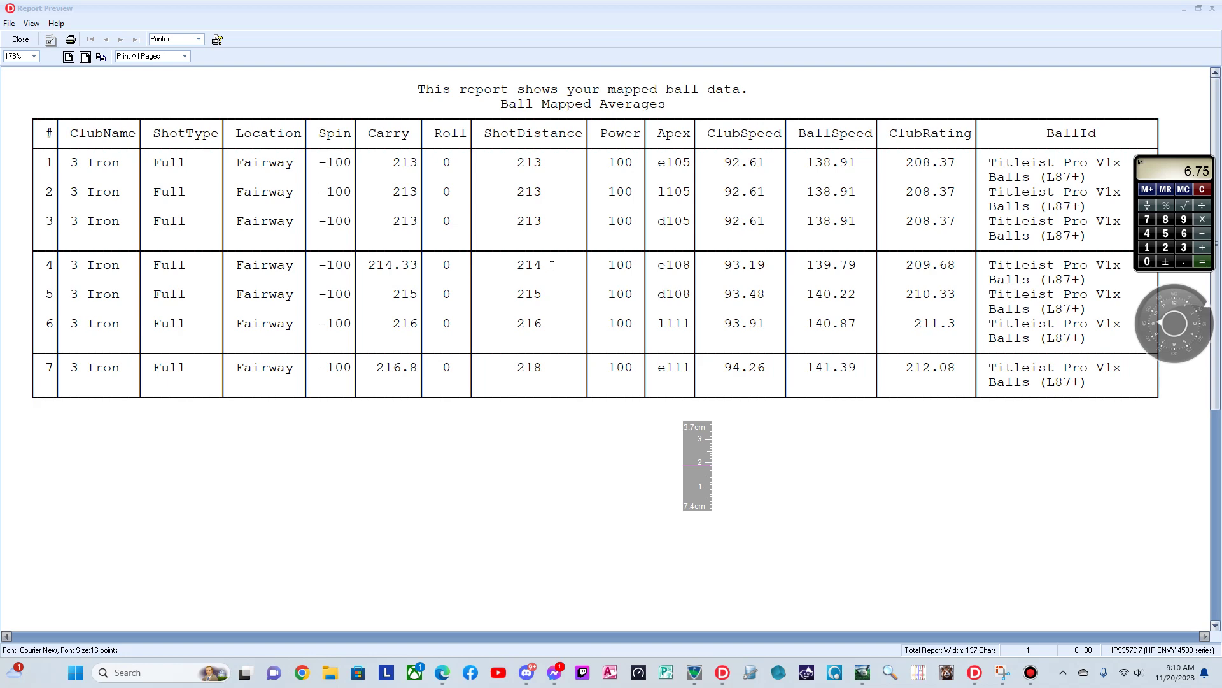
click(1212, 8)
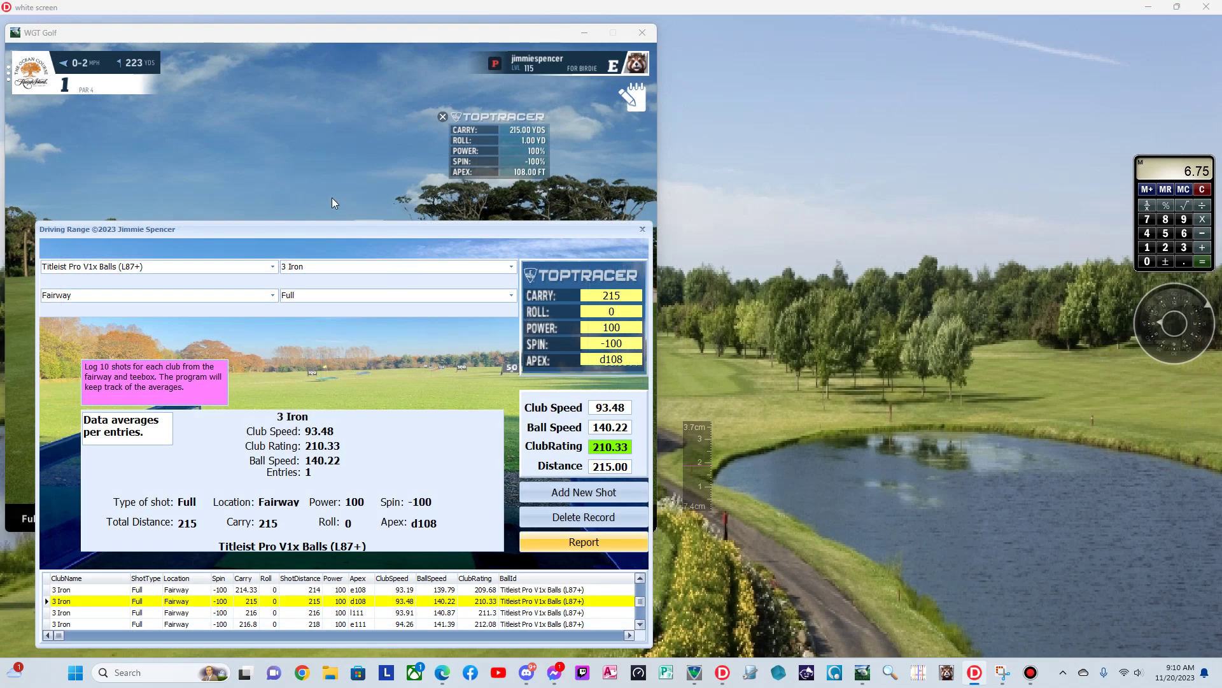
Step: Switch to WGT Golf, choose the 3 iron and hit a full fairway shot at 100% power
click(319, 147)
click(72, 510)
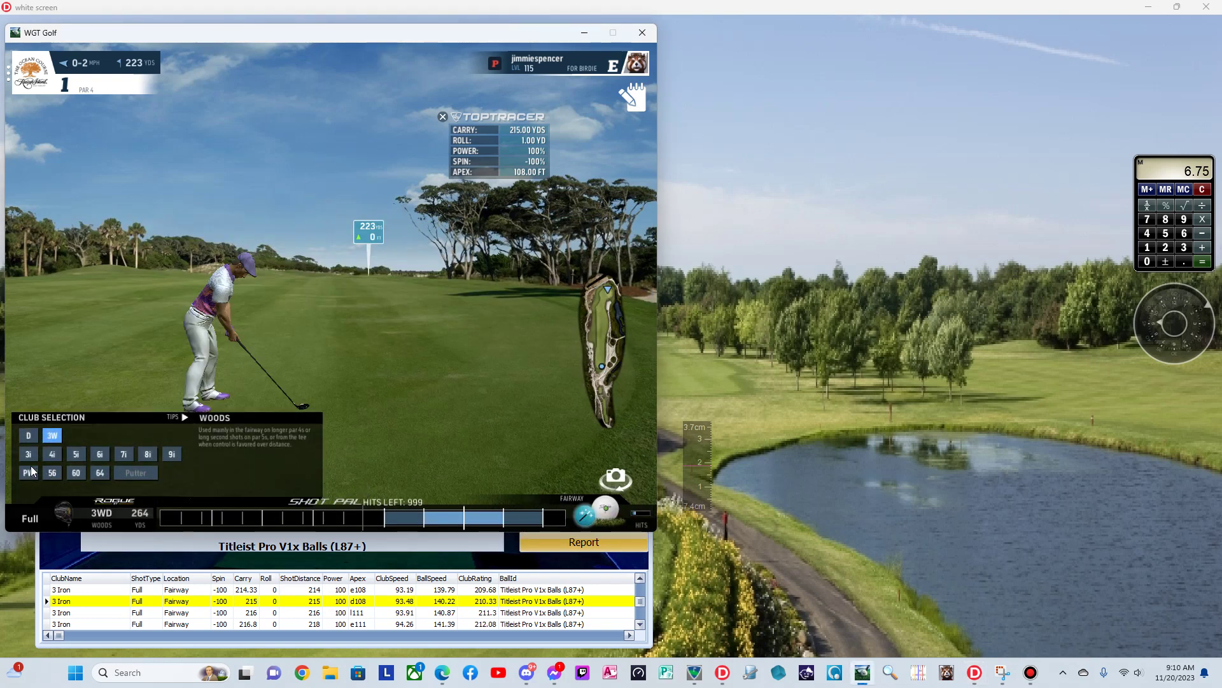
click(26, 457)
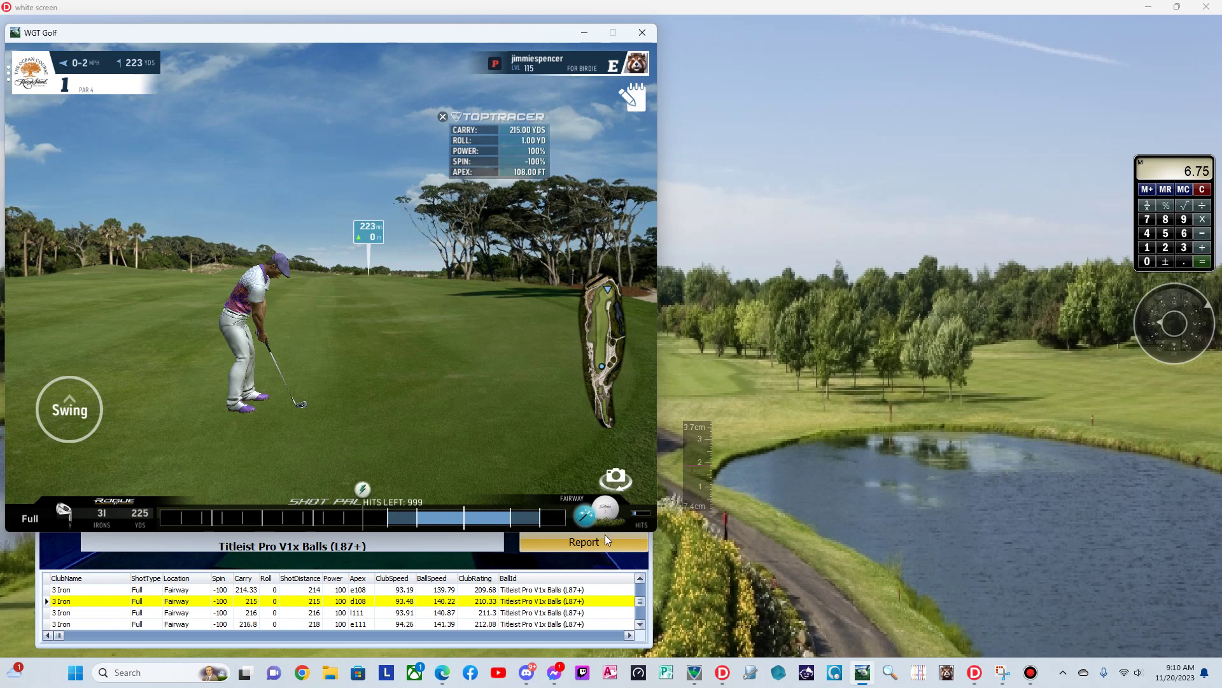
click(334, 519)
click(179, 520)
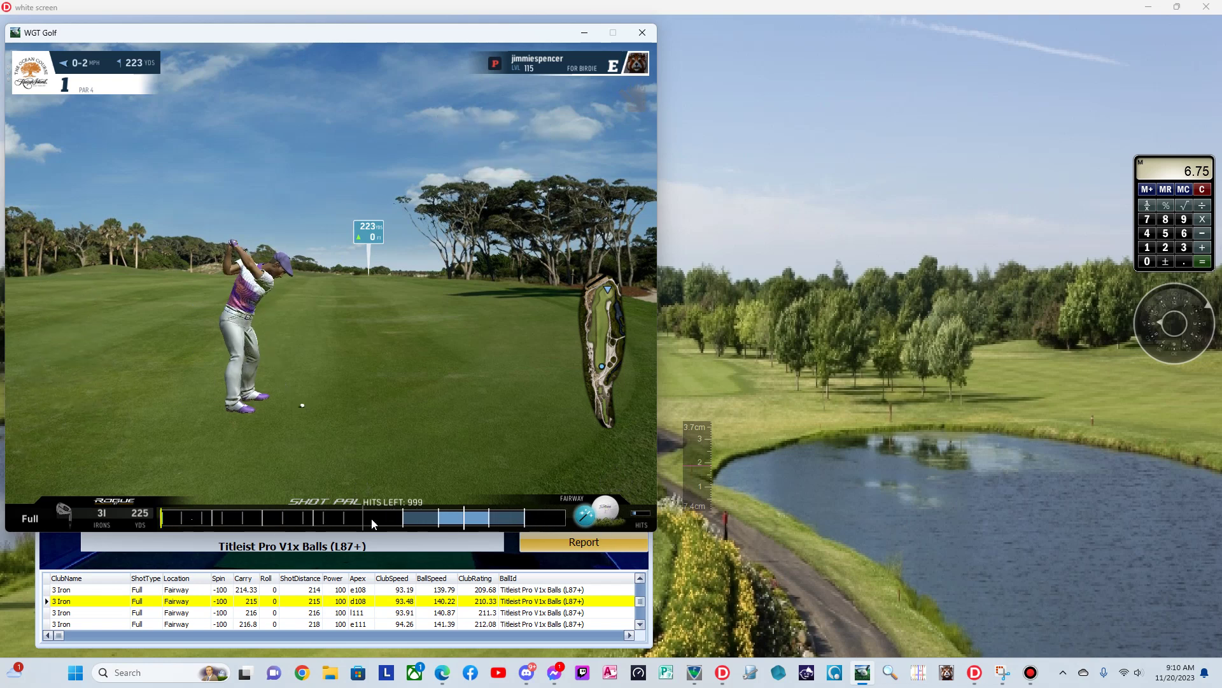
click(475, 512)
Step: In Driving Range, log a new 3 Iron fairway shot with carry 217 and apex d111
click(466, 563)
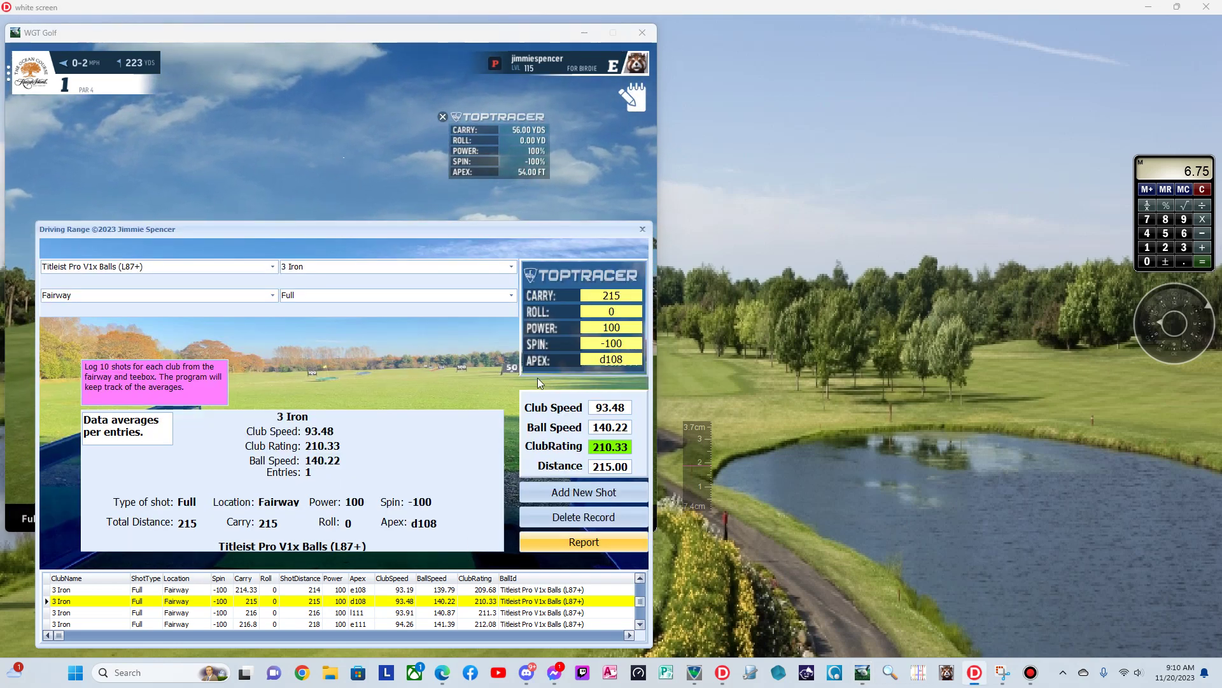
click(556, 297)
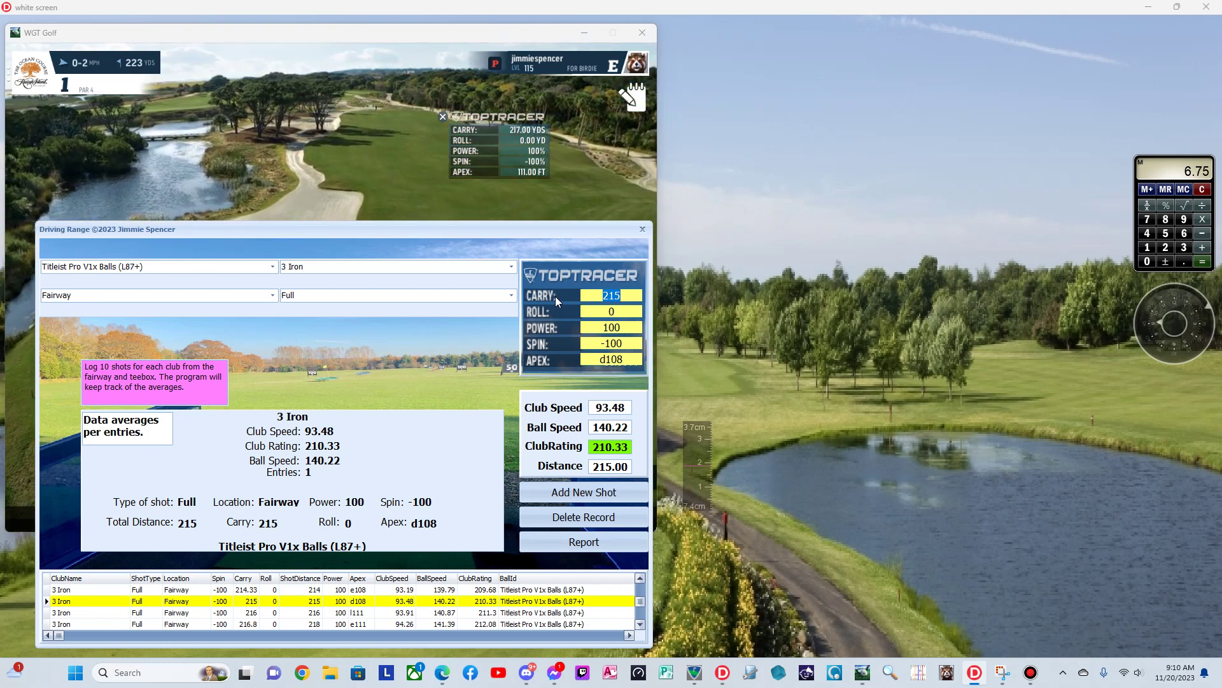
text(217)
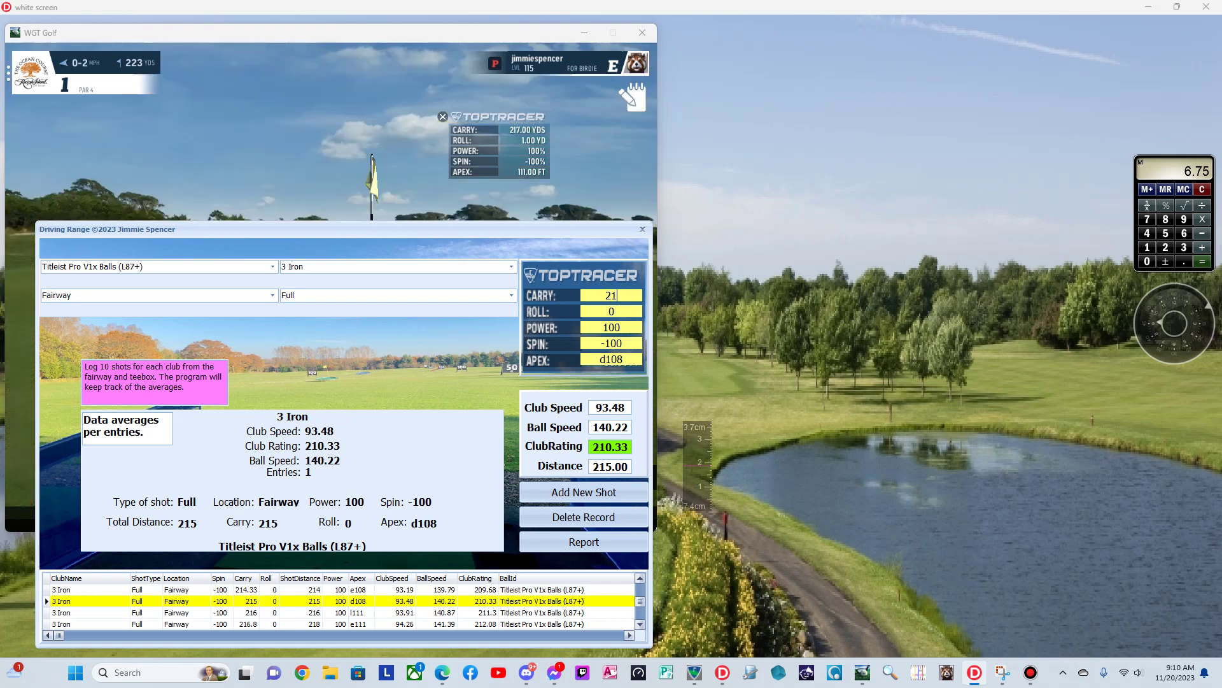
key(Tab)
key(Tab)
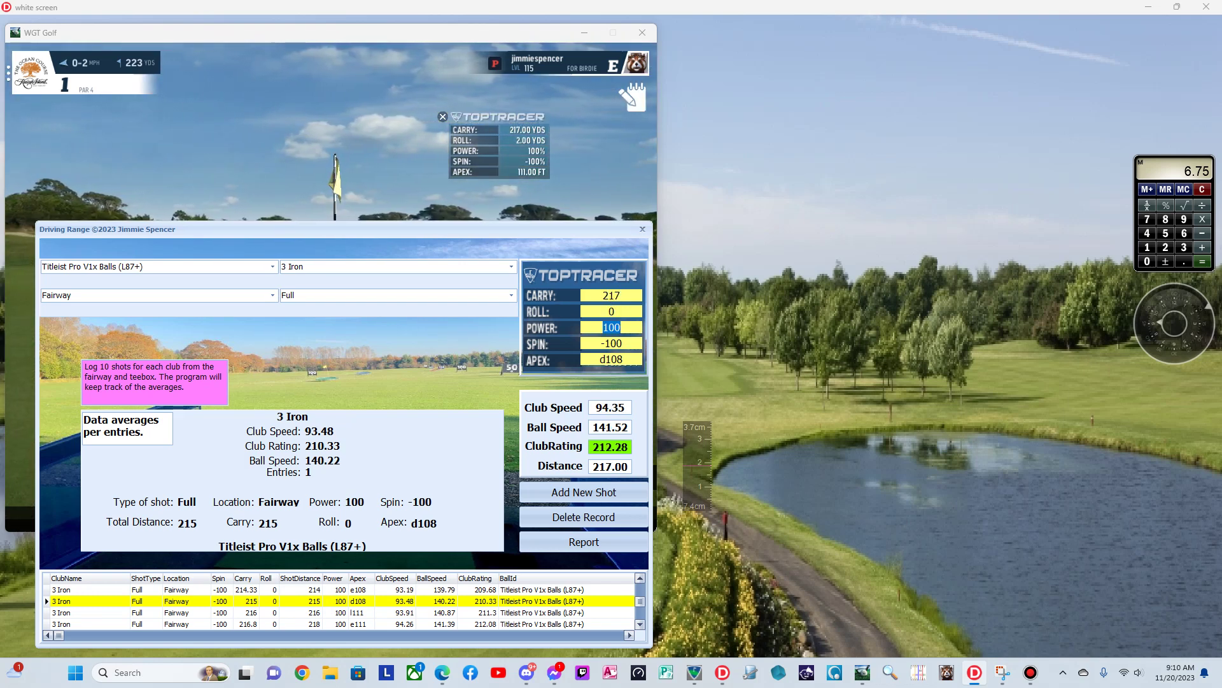
key(Tab)
key(Tab)
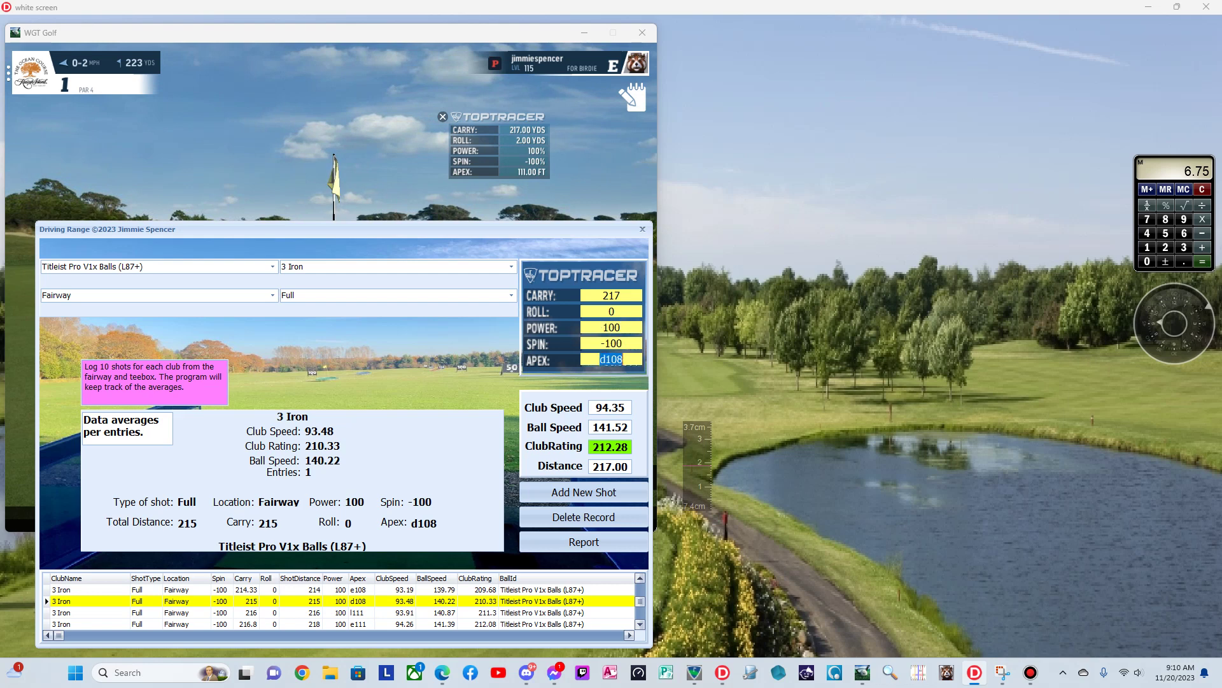
text(d111)
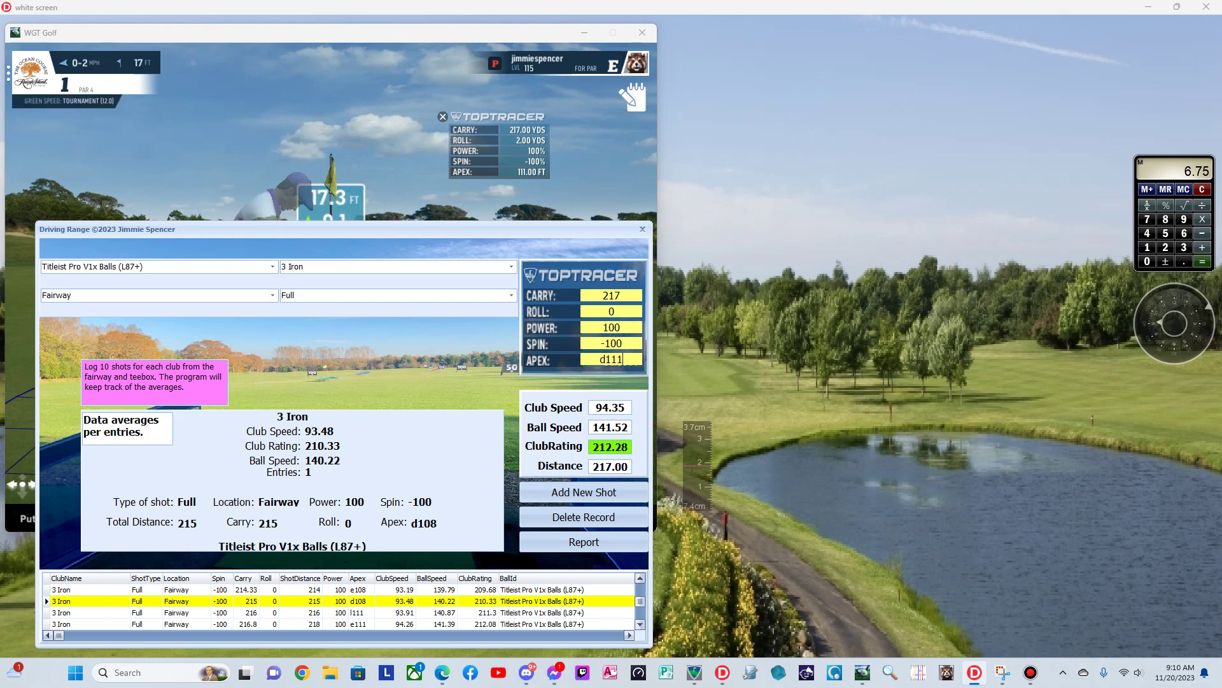
key(Tab)
key(Return)
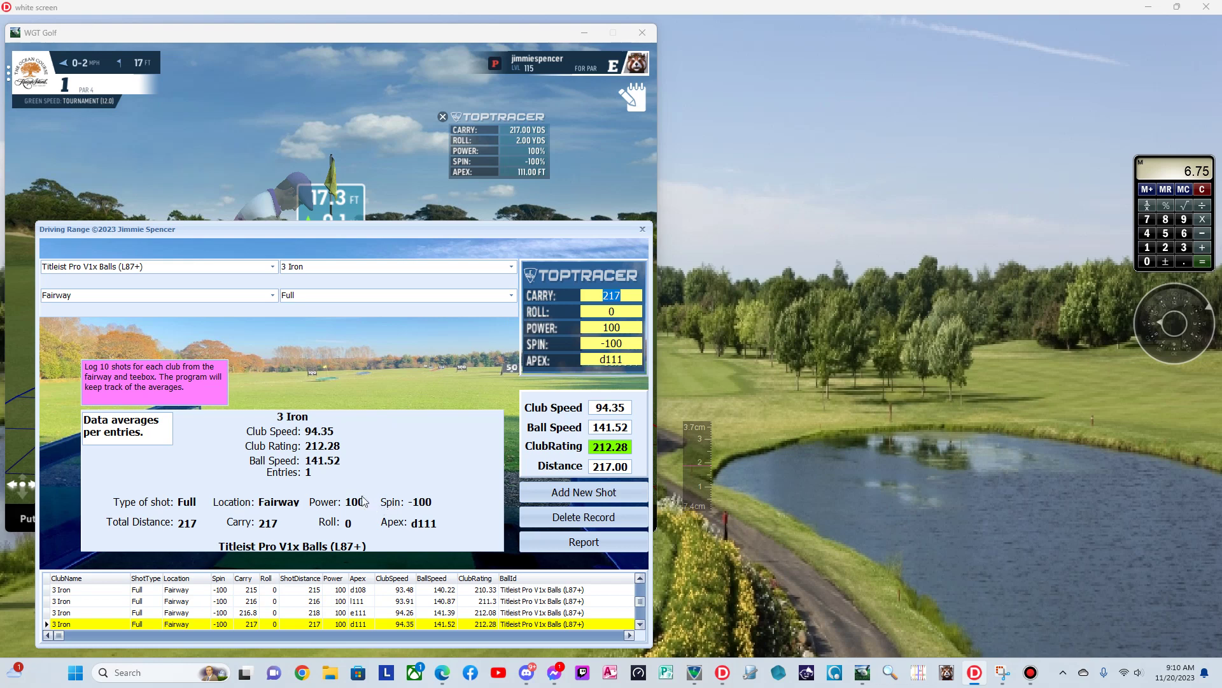
Step: In WGT Golf, take a mulligan and replay the fairway shot with the 3 iron at 100% power
click(417, 192)
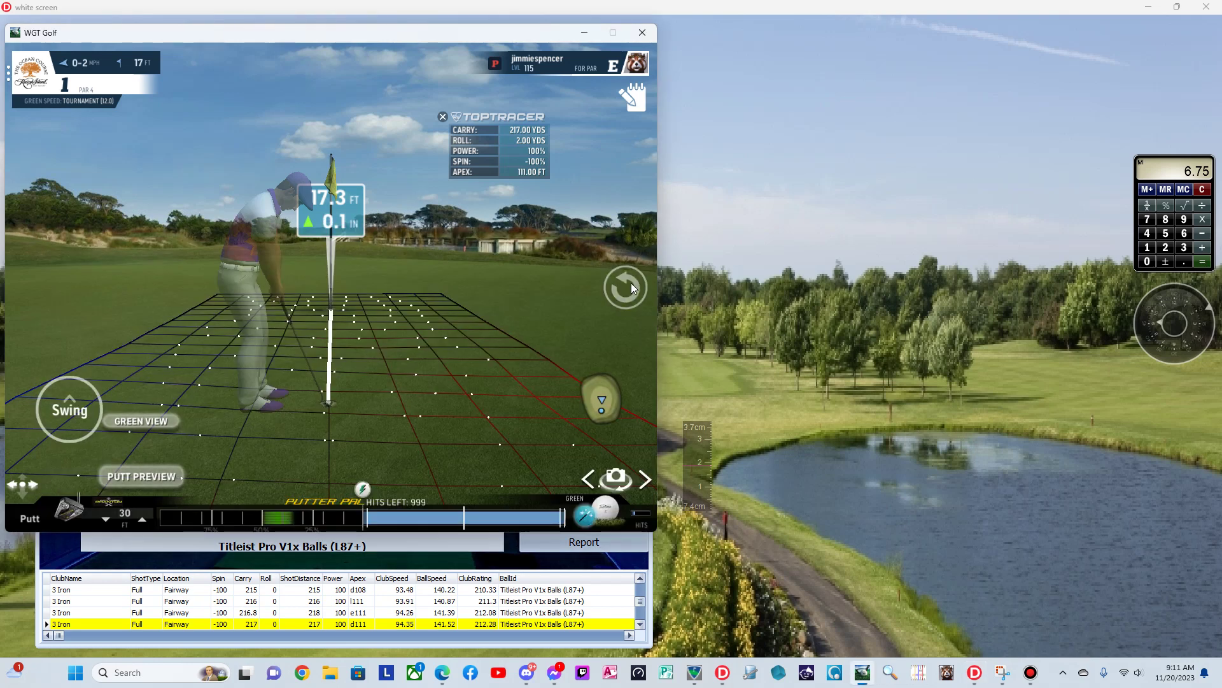
click(626, 284)
click(485, 289)
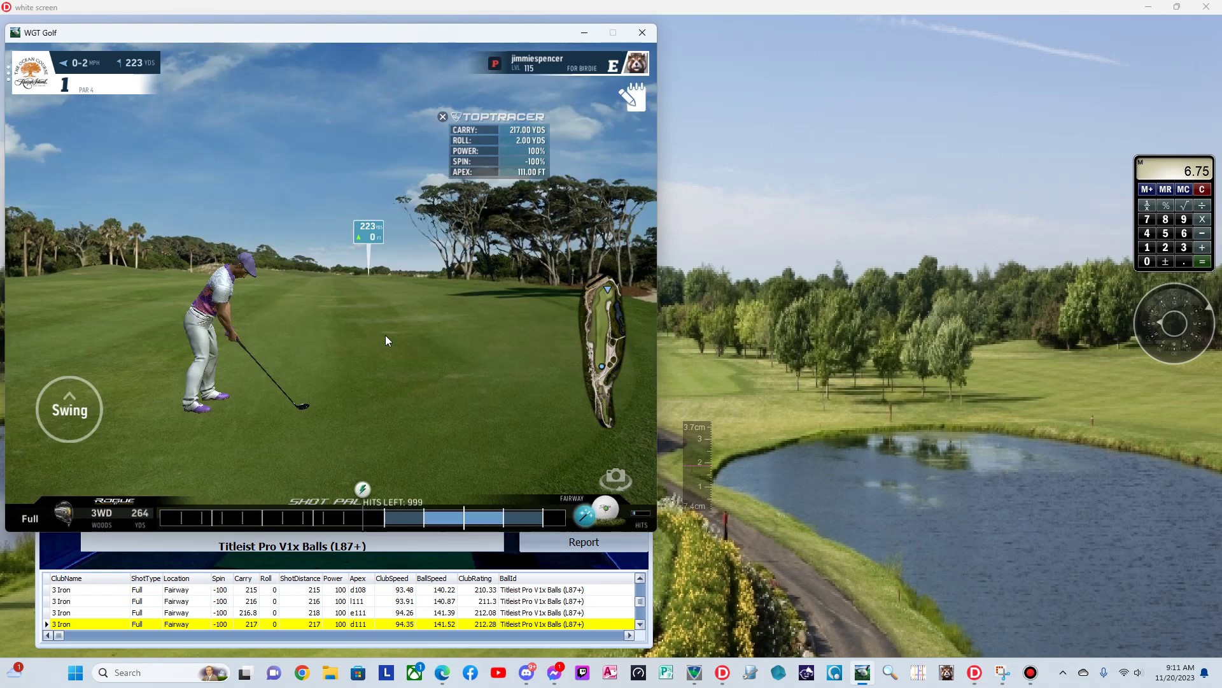
click(70, 509)
click(25, 454)
click(335, 376)
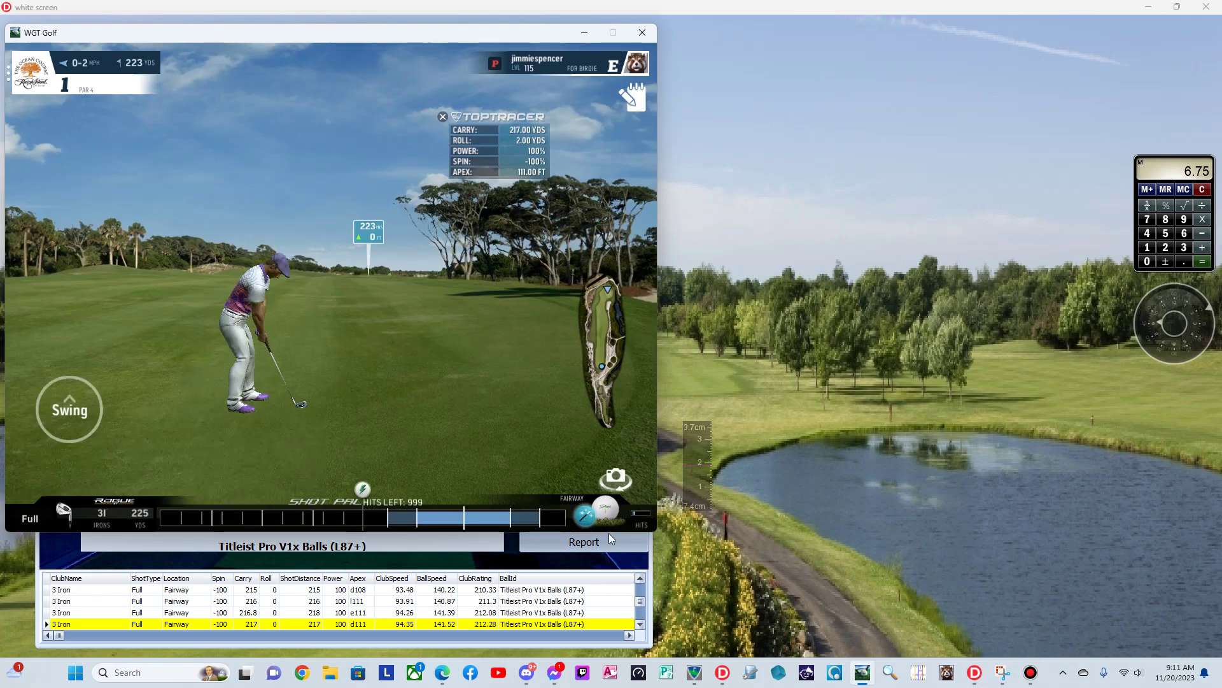
click(535, 519)
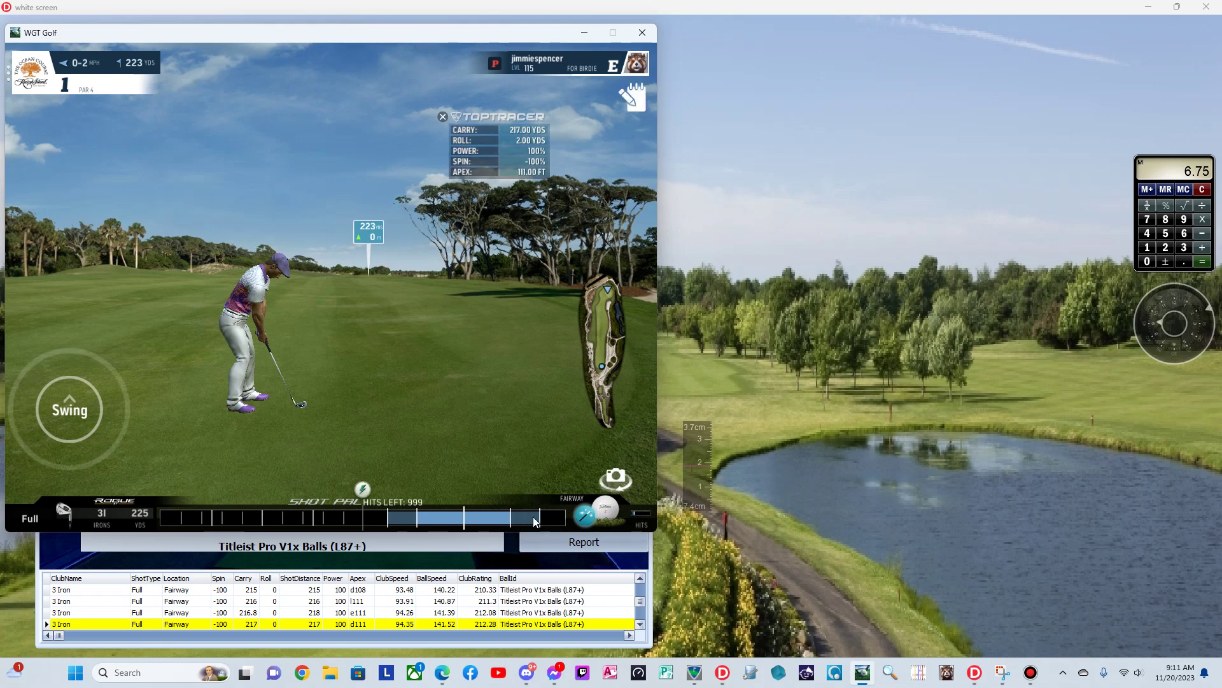
click(472, 509)
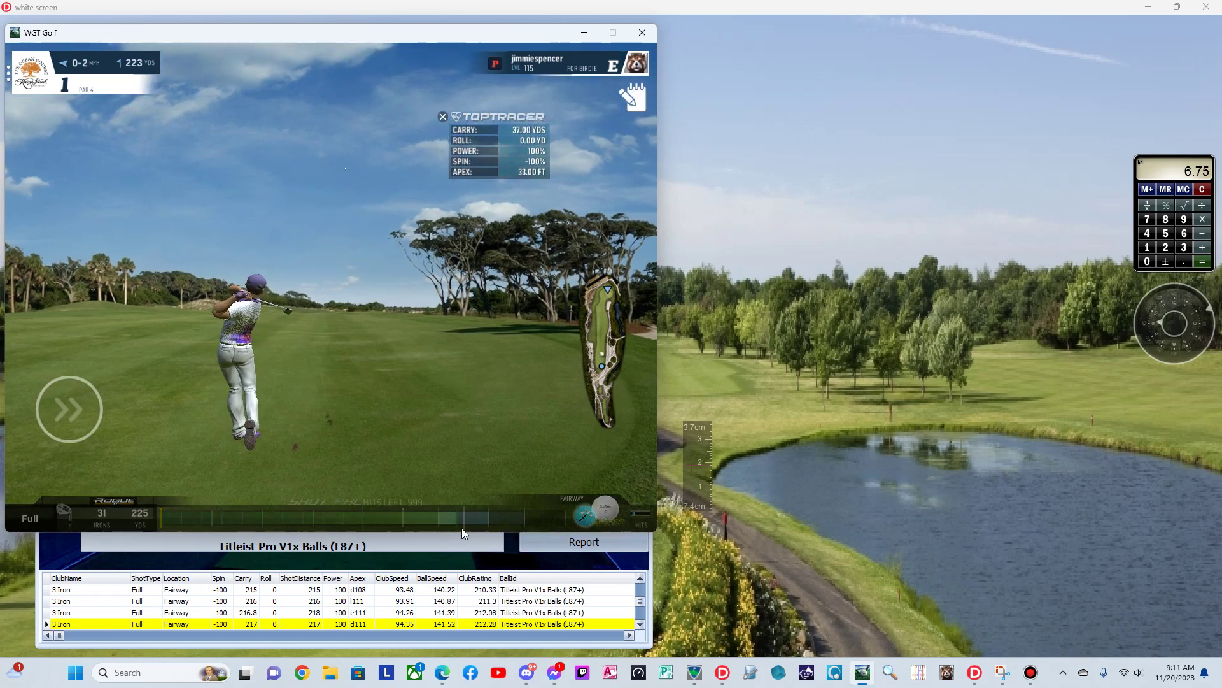
Step: In Driving Range, log a new 3 Iron fairway shot with carry 215 and apex e108
click(456, 564)
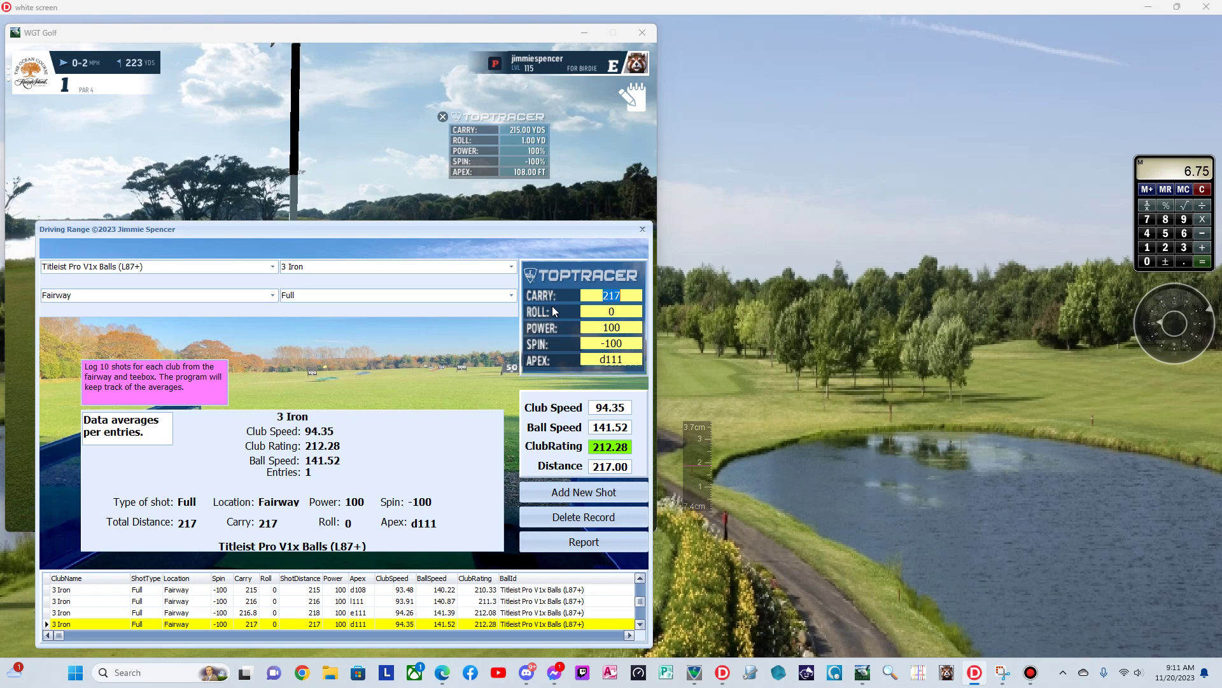
text(215)
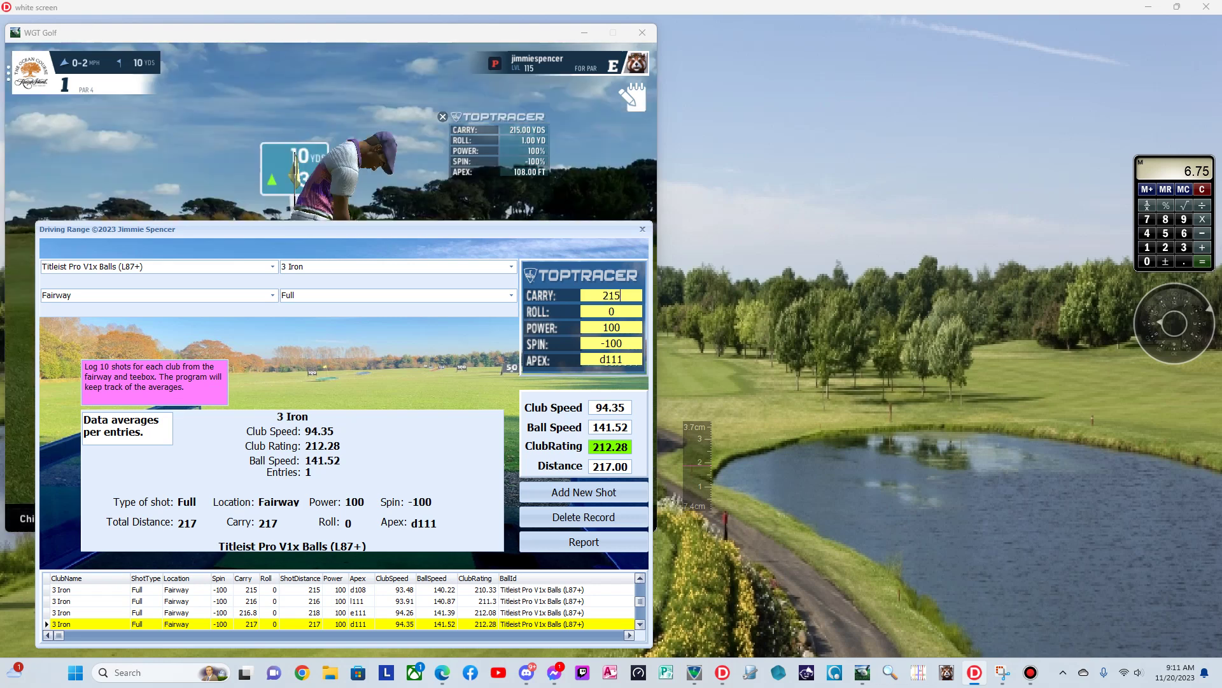
key(Tab)
key(Tab)
key(Tab)
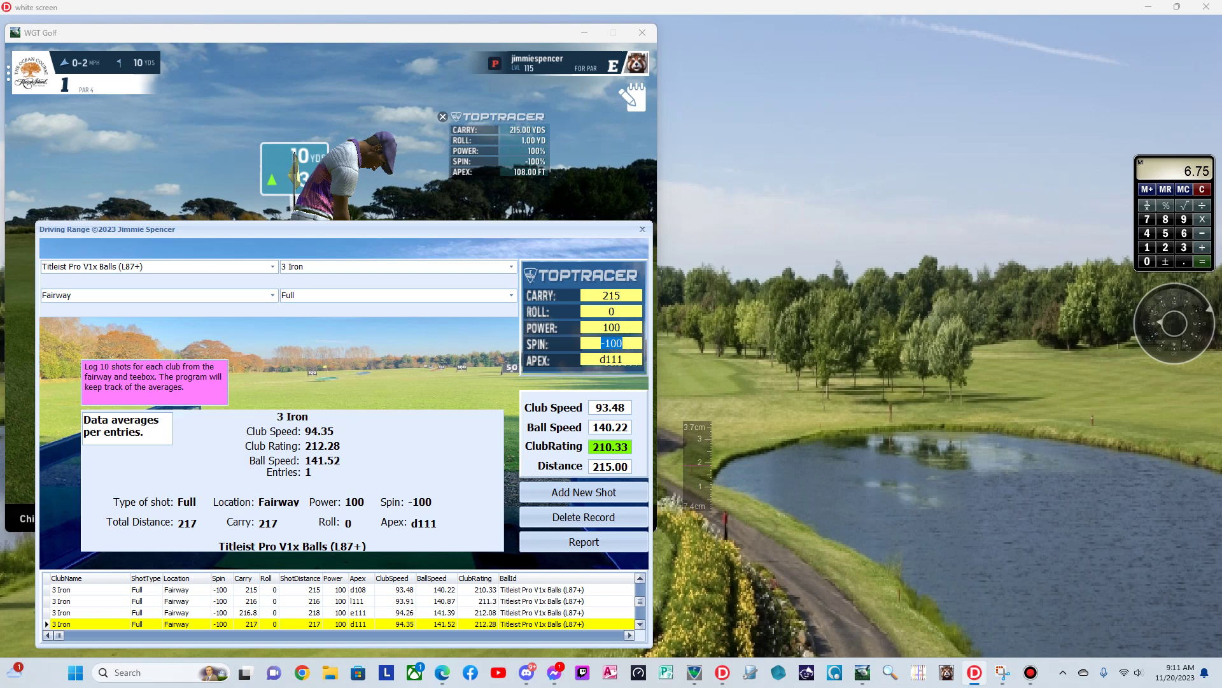
key(Tab)
text(e108)
key(Return)
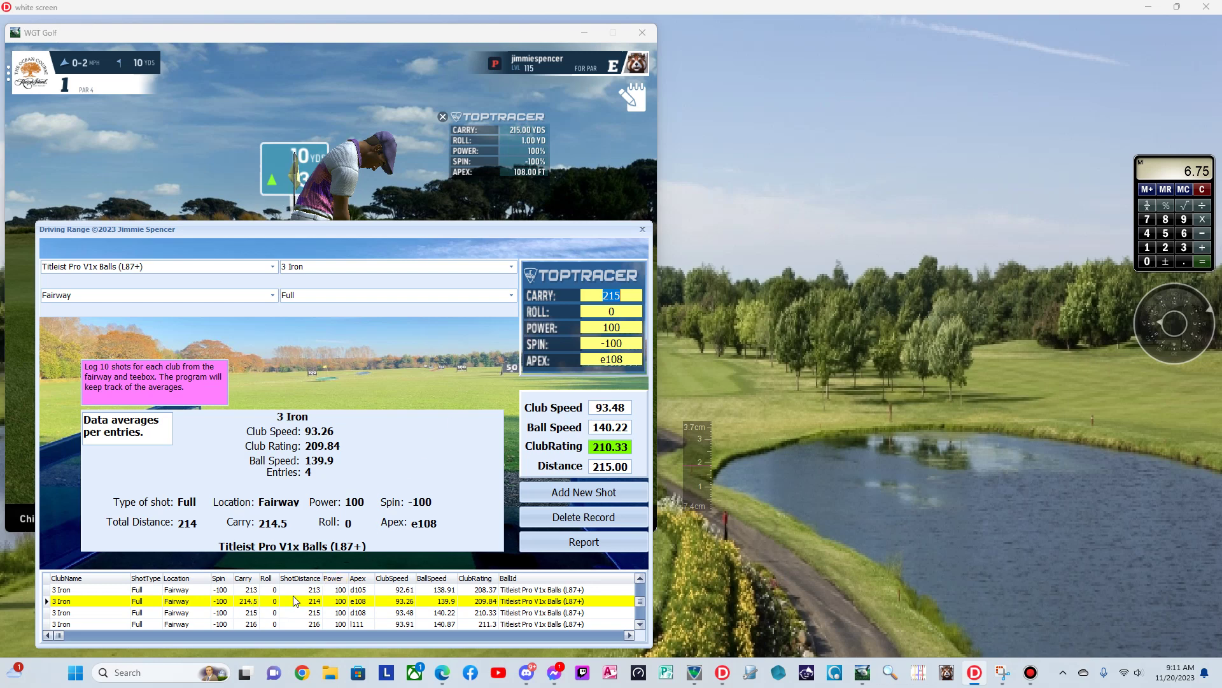
Step: Return to WGT Golf, take a mulligan and hit another full 3 iron shot at 100% power
click(438, 190)
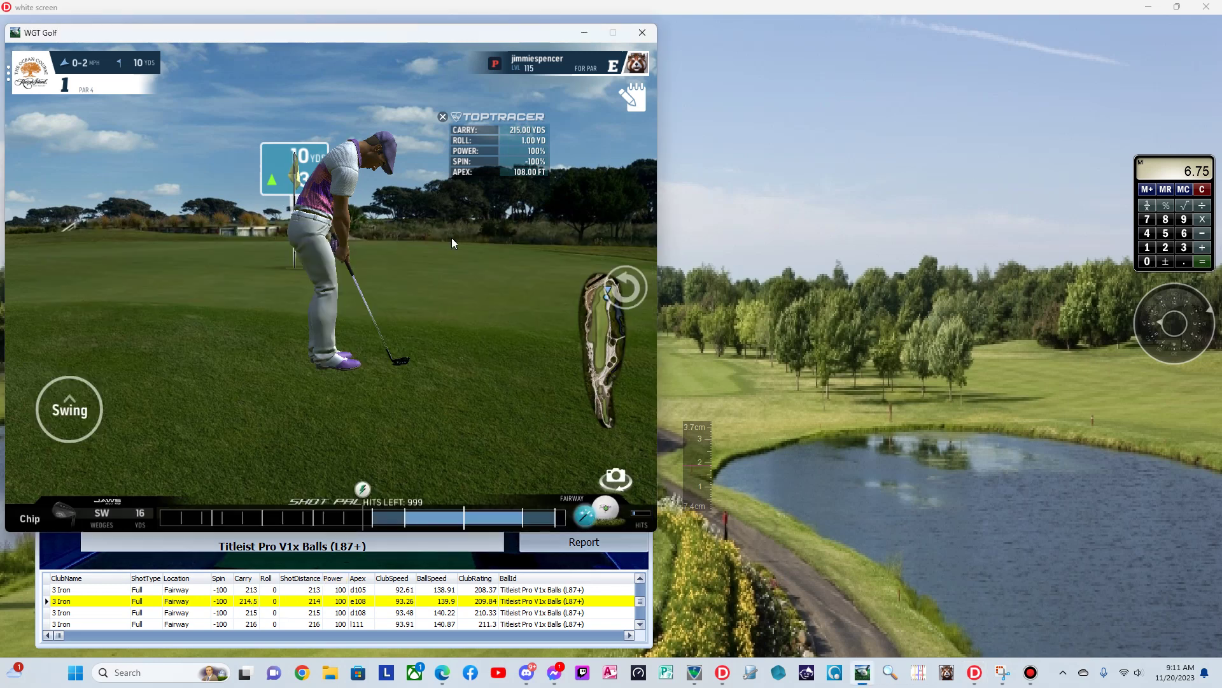
click(635, 294)
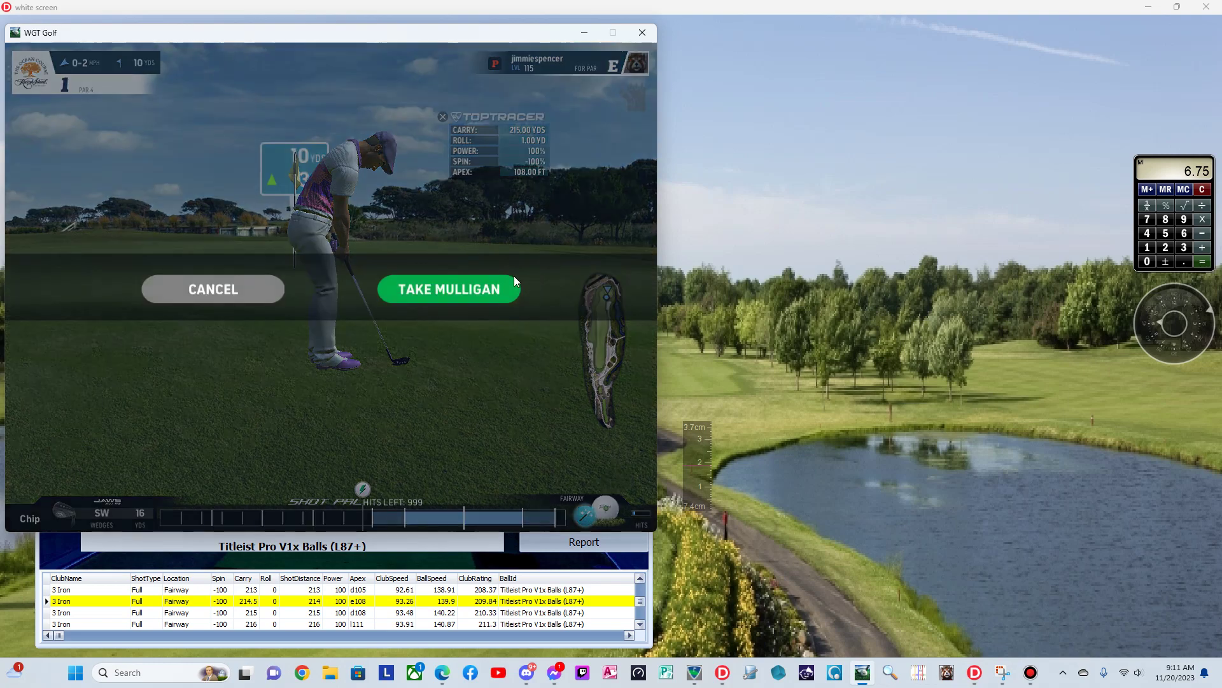
click(471, 289)
click(72, 507)
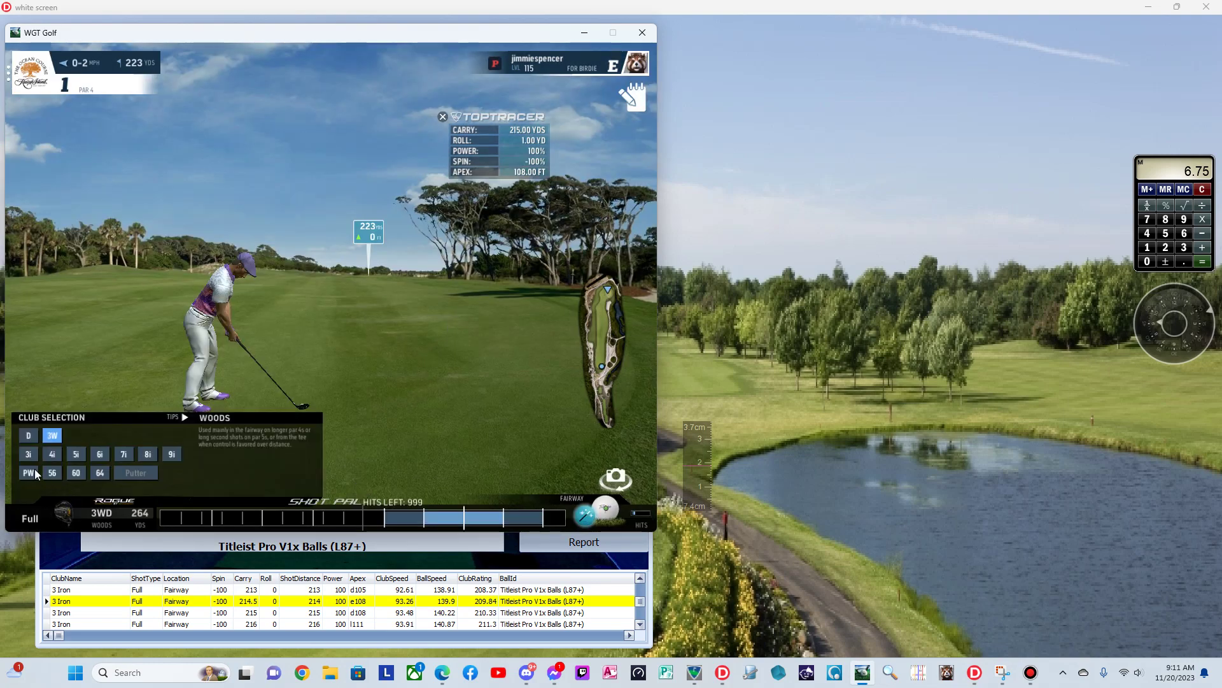
click(28, 454)
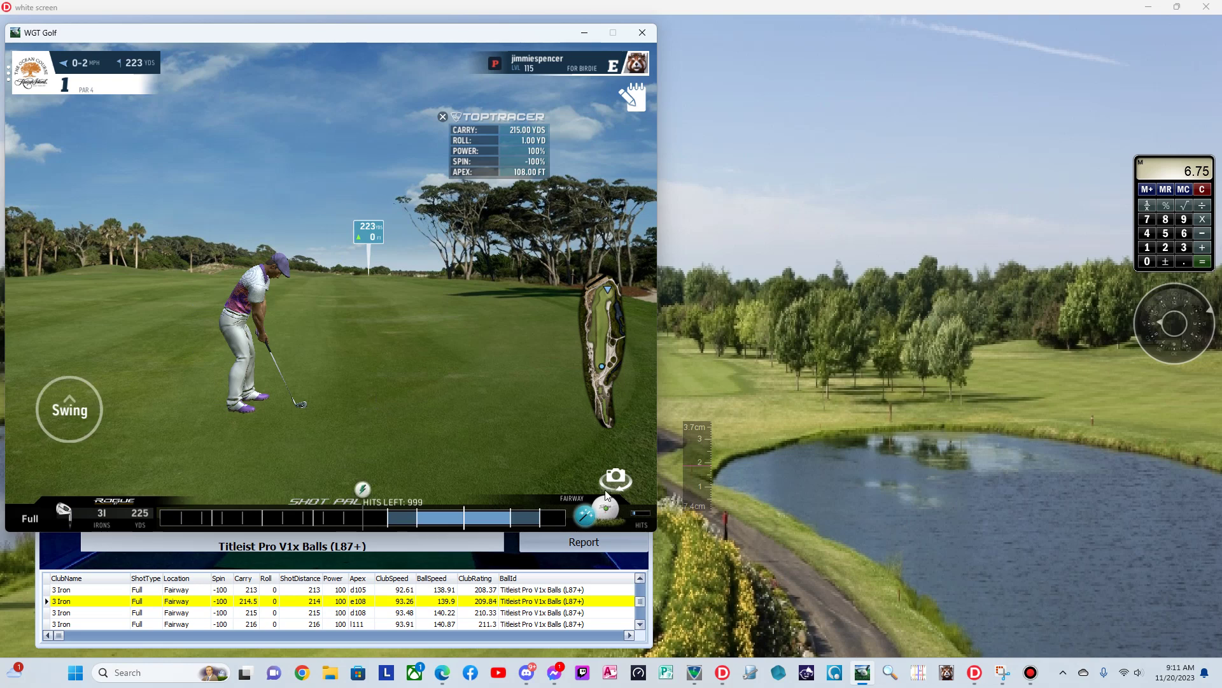
click(542, 522)
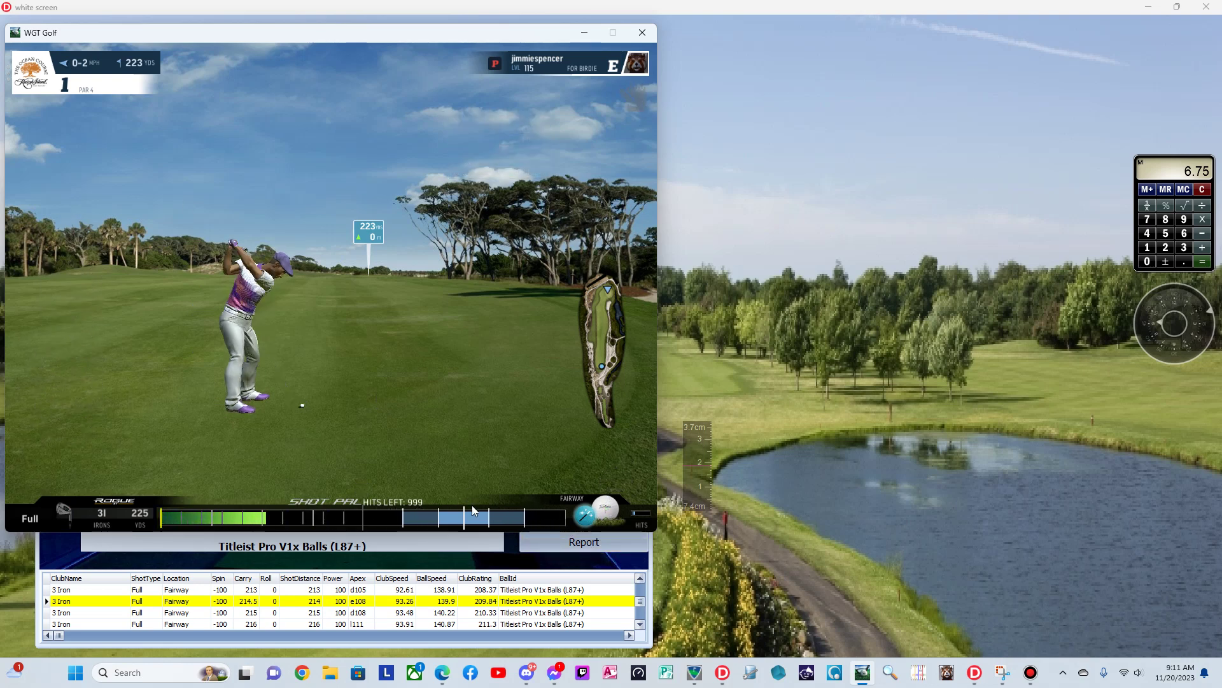
Step: In Driving Range, log a new 3 Iron fairway shot with carry 213 and apex d105
click(463, 538)
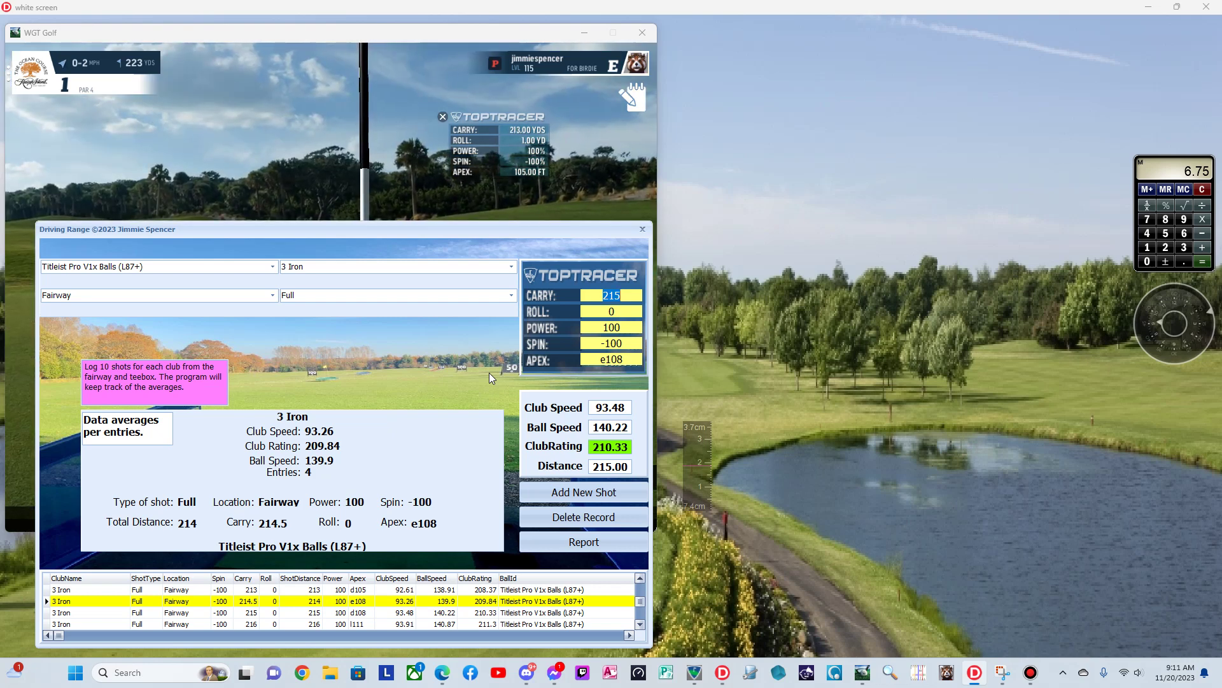
text(213)
key(Tab)
key(Tab)
key(Tab)
key(Tab)
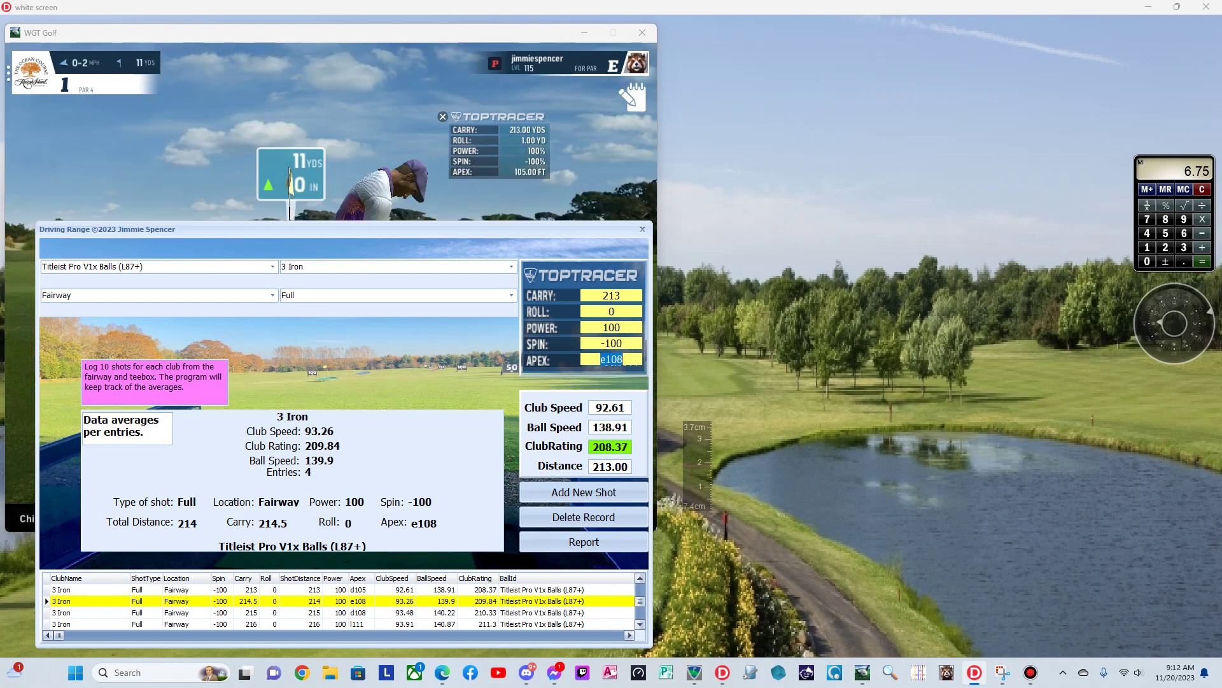
text(d105)
key(Tab)
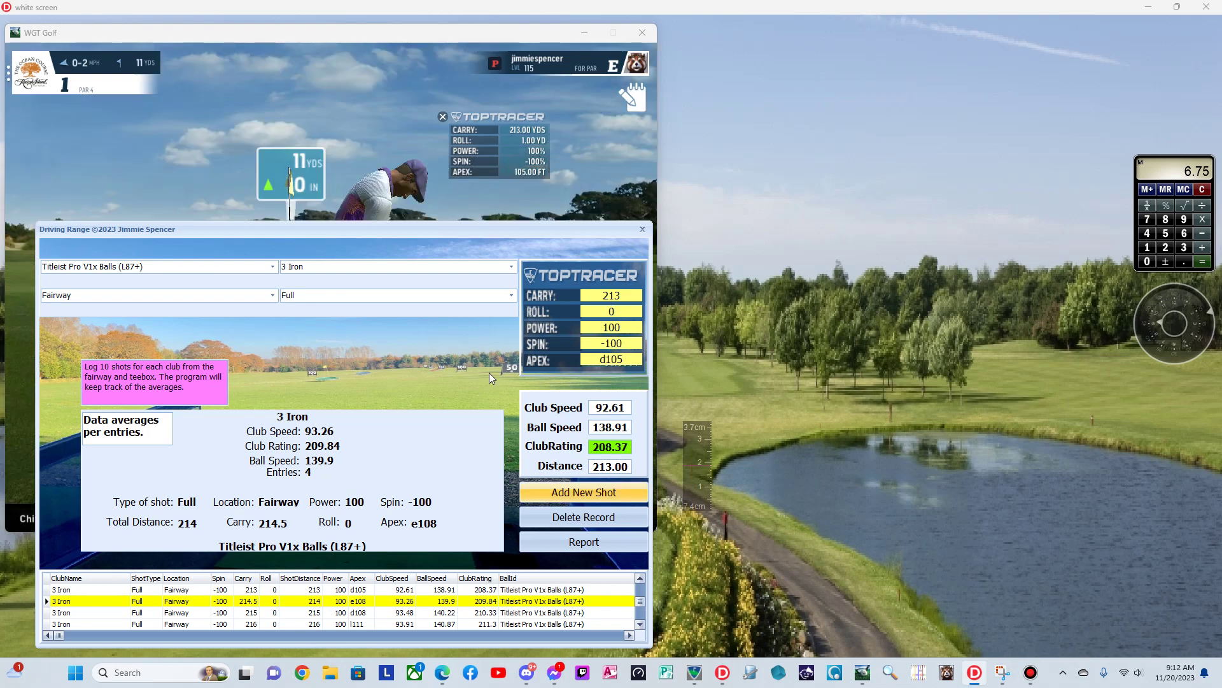
key(Return)
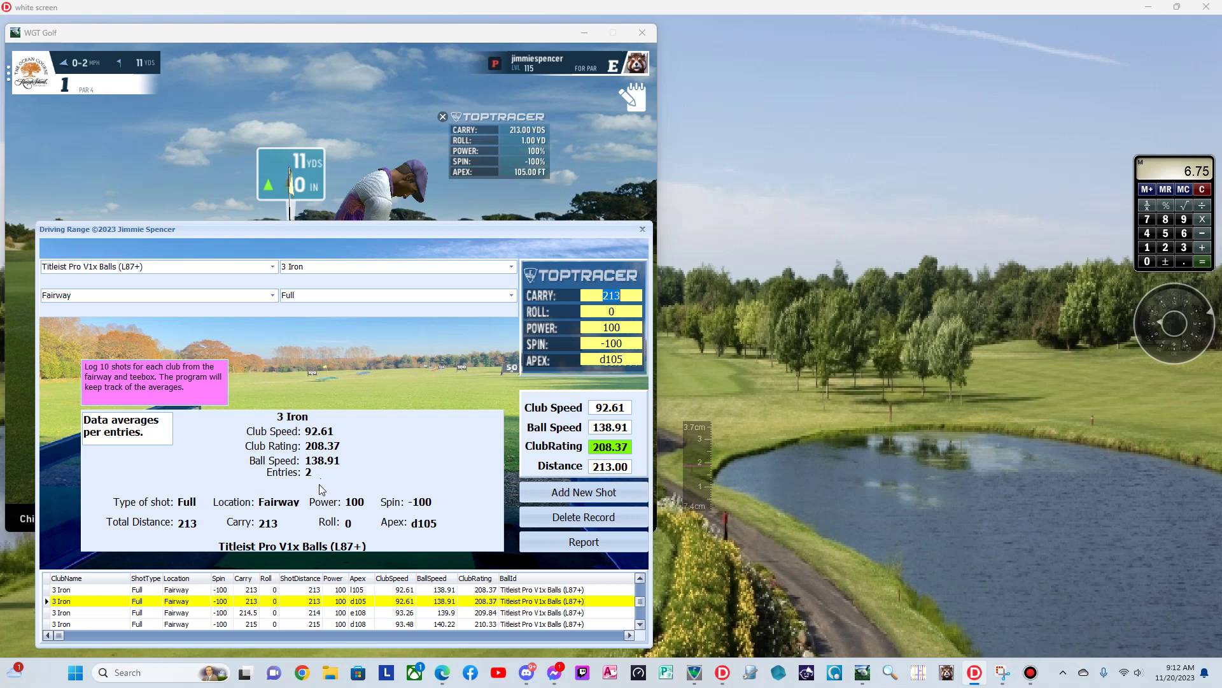
Step: In WGT Golf, take a mulligan and replay the fairway shot with the 3 iron at full power
click(457, 204)
click(627, 281)
click(500, 287)
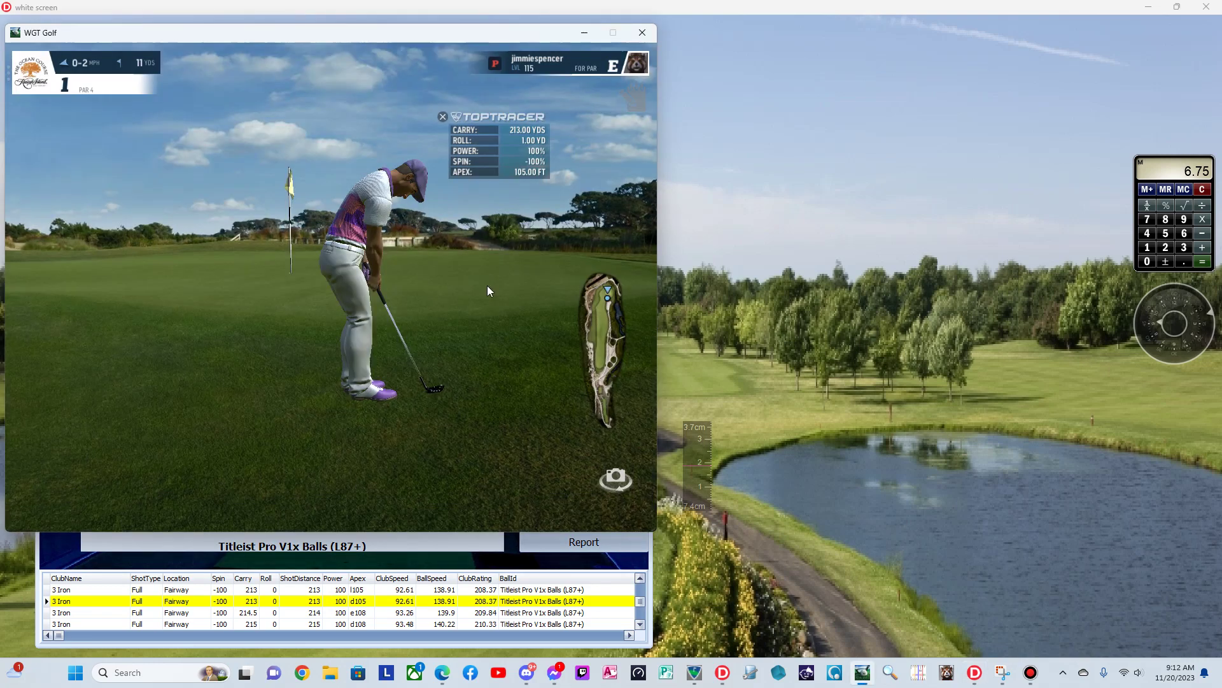
click(70, 506)
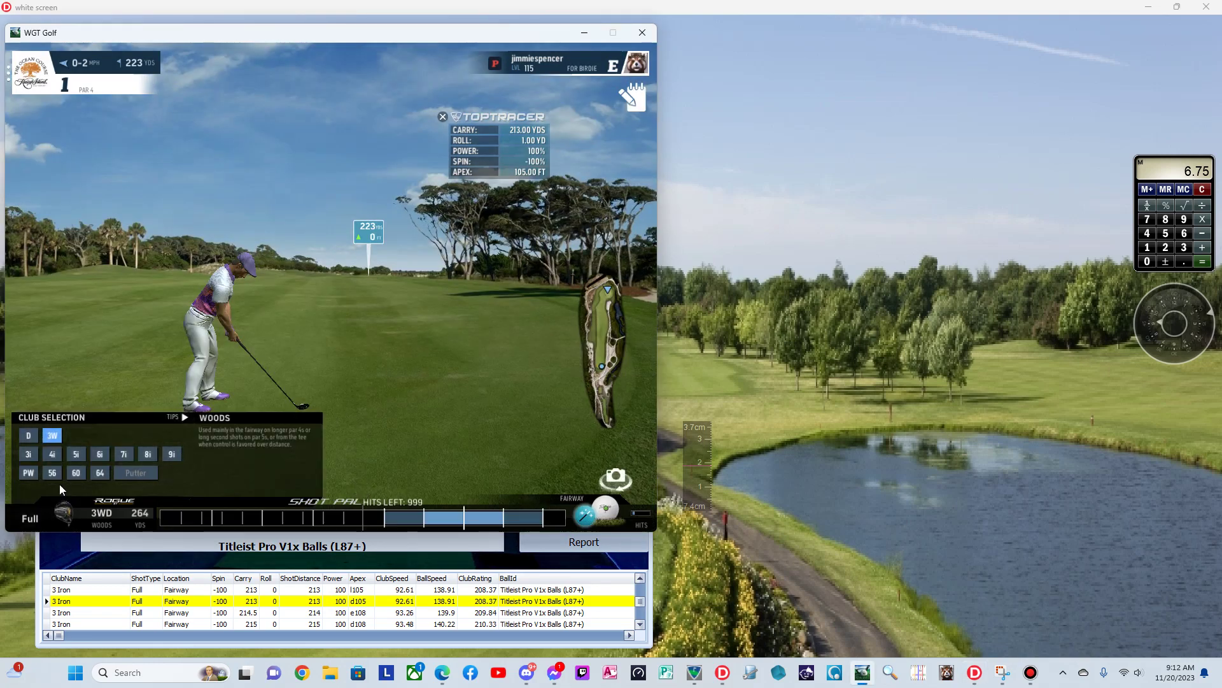
click(28, 452)
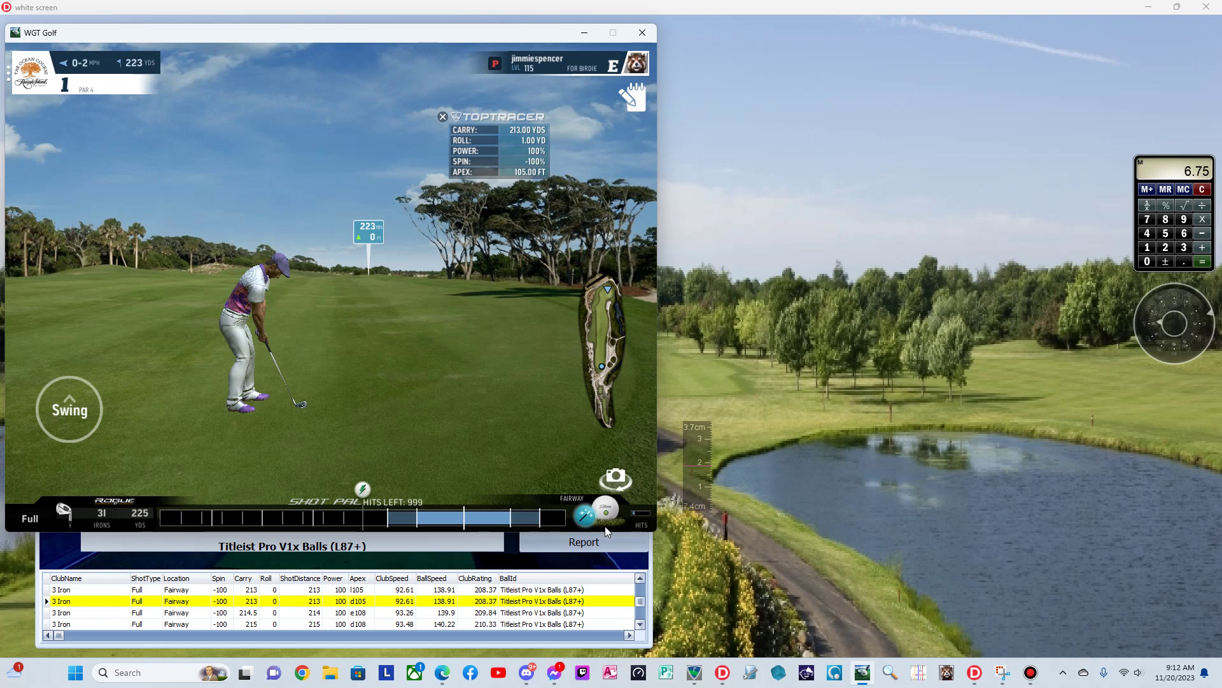
click(537, 518)
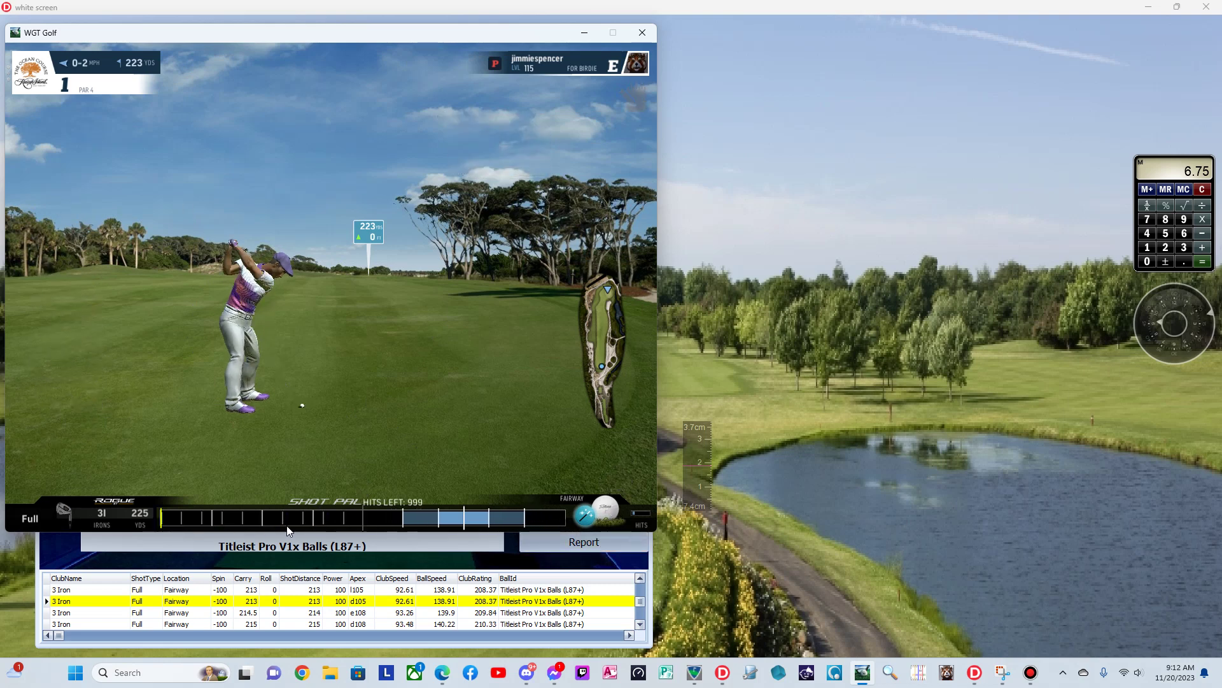
click(475, 513)
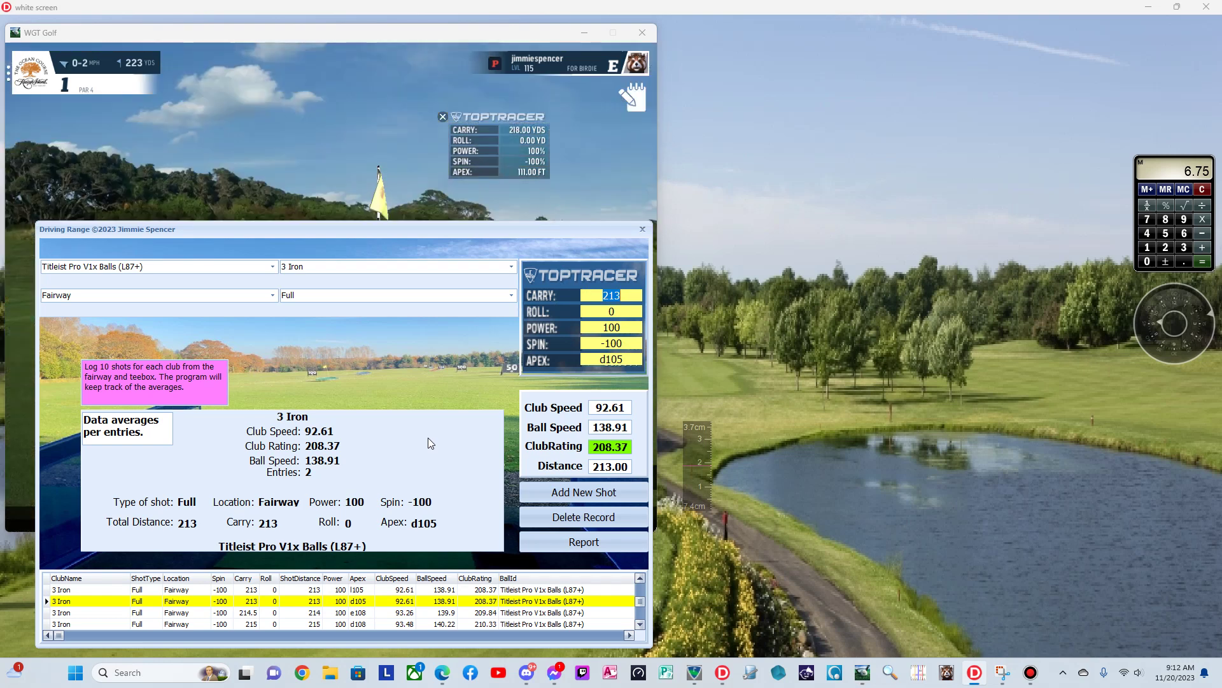
Step: In Driving Range, log a new full 3 Iron fairway shot with carry 218 and apex d111
text(218)
key(Tab)
key(Tab)
key(Tab)
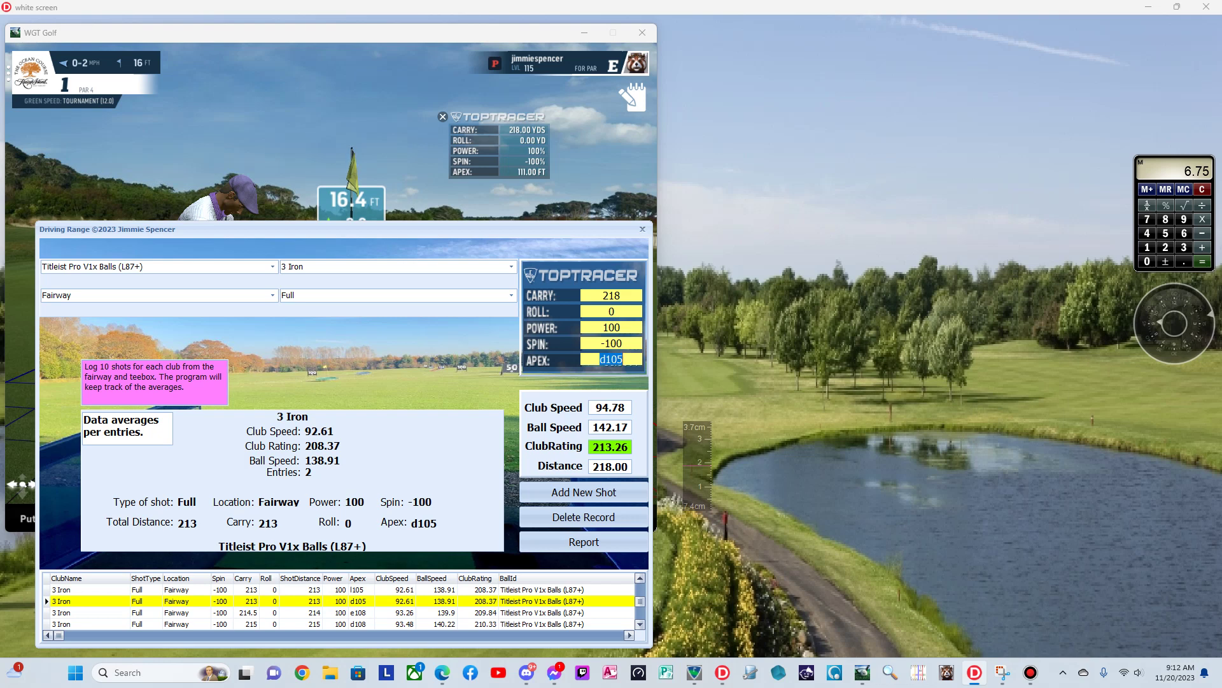
text(d111)
key(Return)
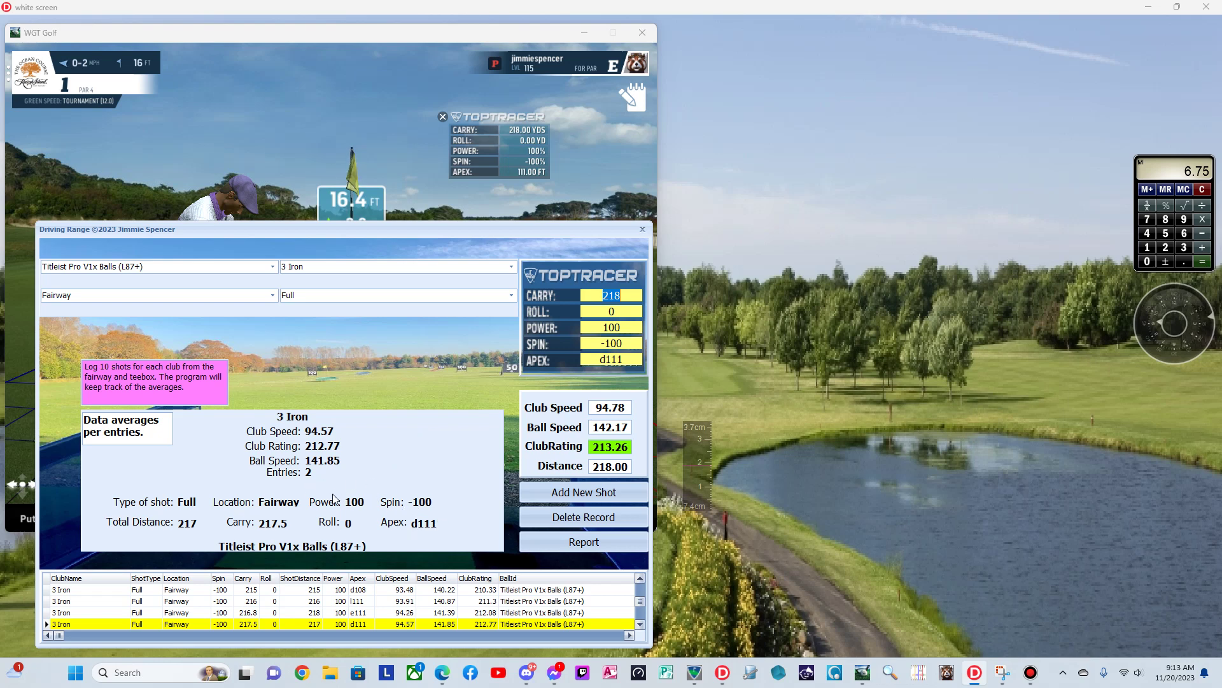
Step: Compare the averages of the 3 Iron d108 and d111 records in the shot table
click(365, 591)
click(365, 591)
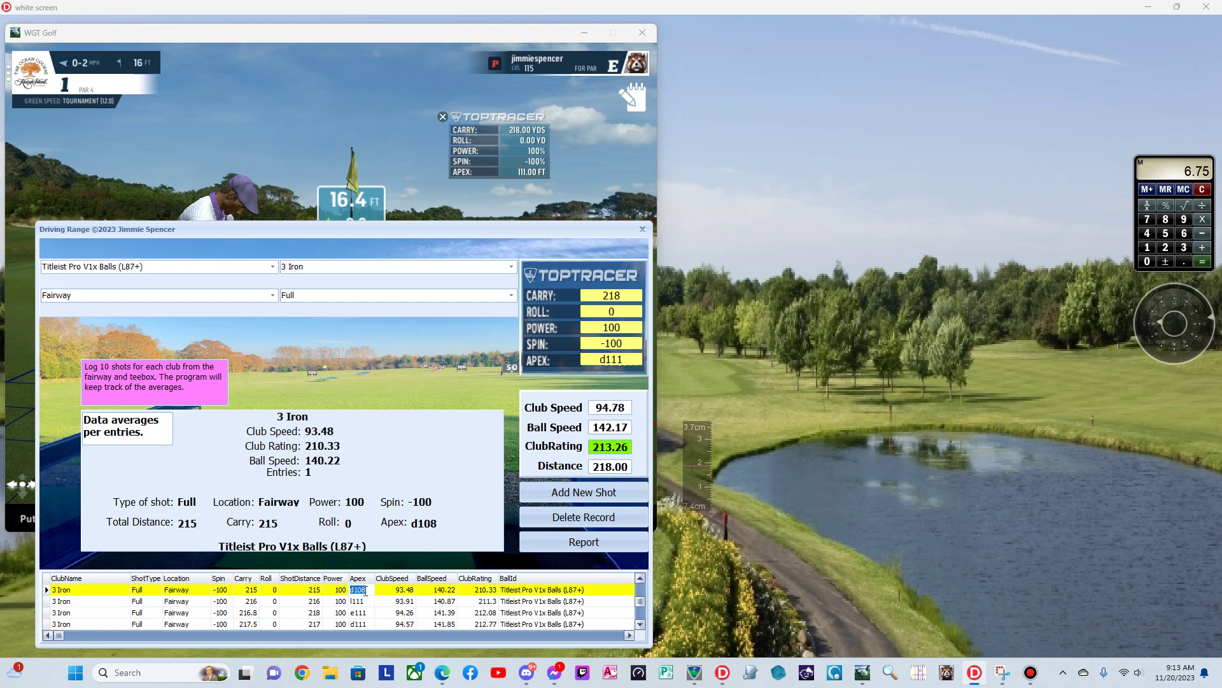
click(365, 624)
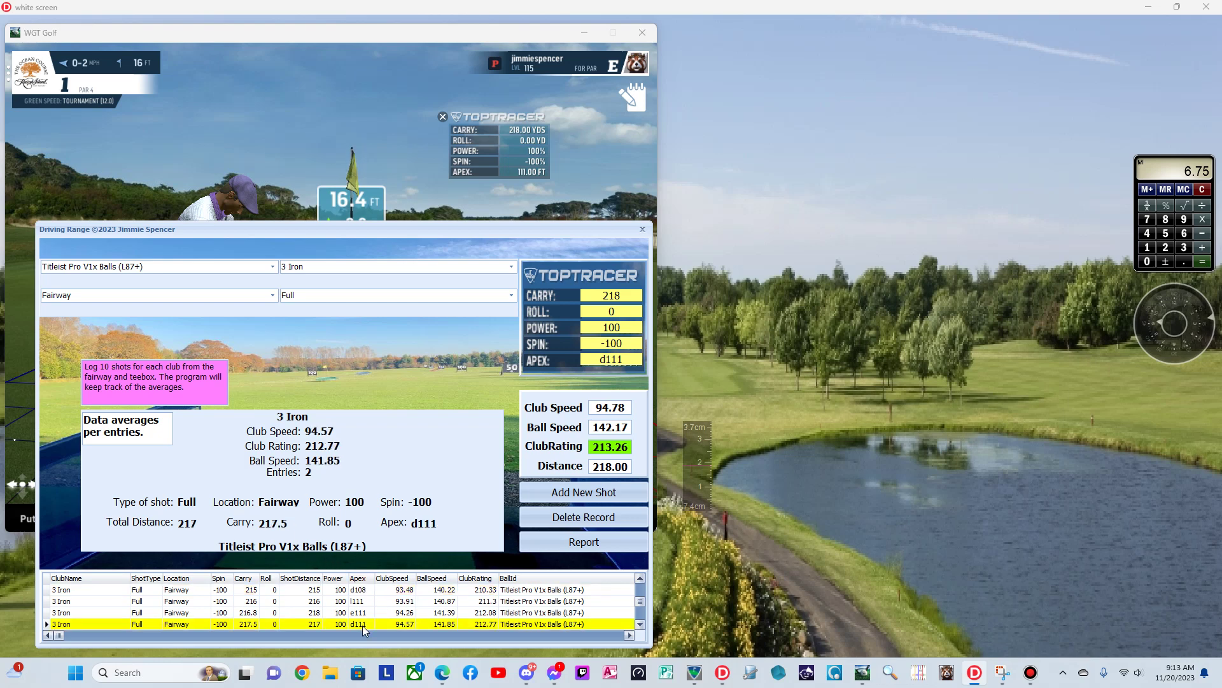
click(364, 590)
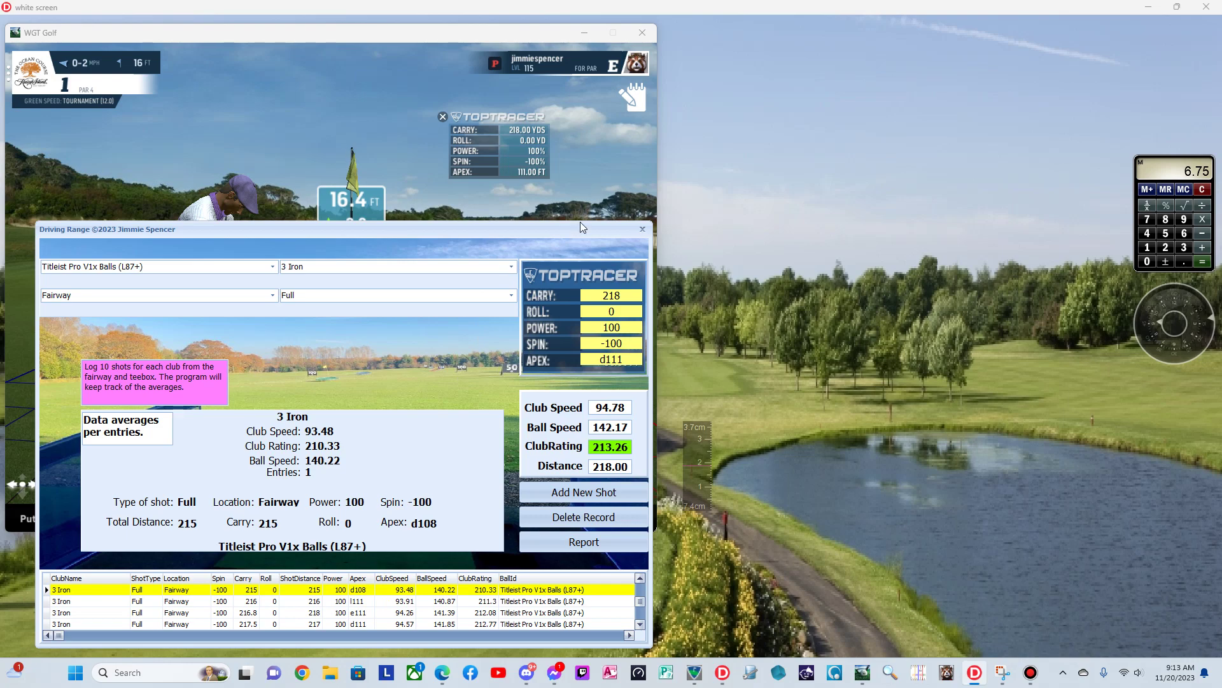
Step: Return to WGT Golf, take a mulligan, switch to the 3 iron and hit another full shot at 100% power
click(521, 201)
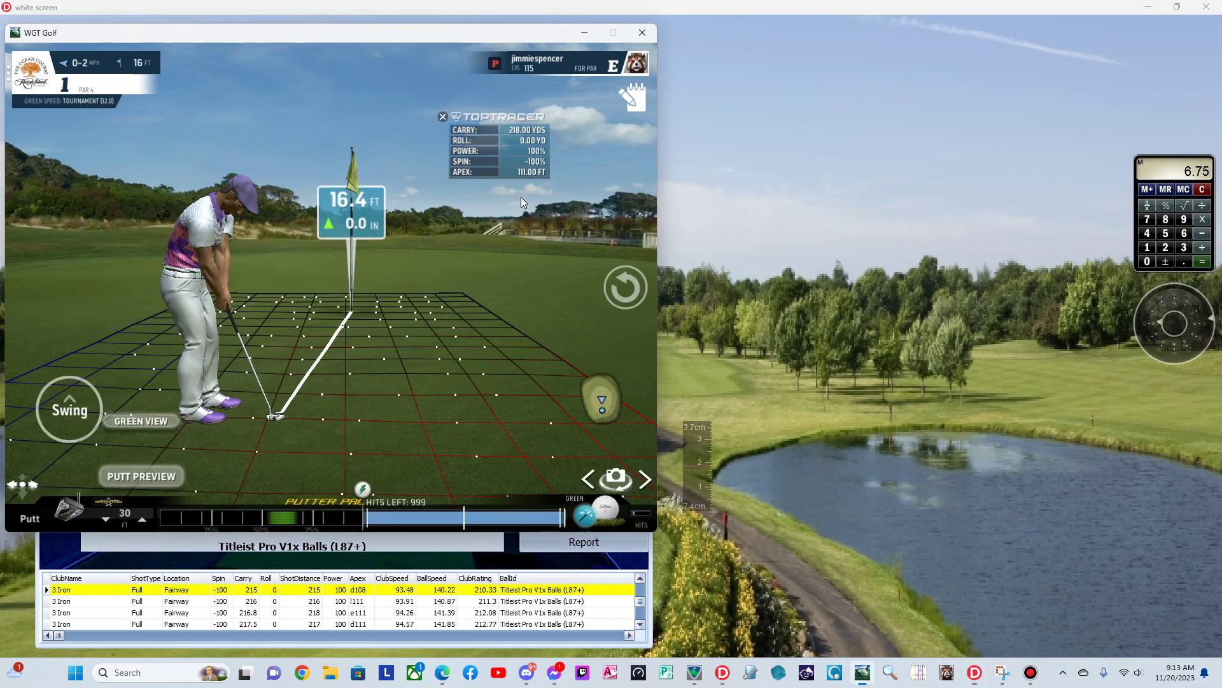
click(622, 283)
click(470, 292)
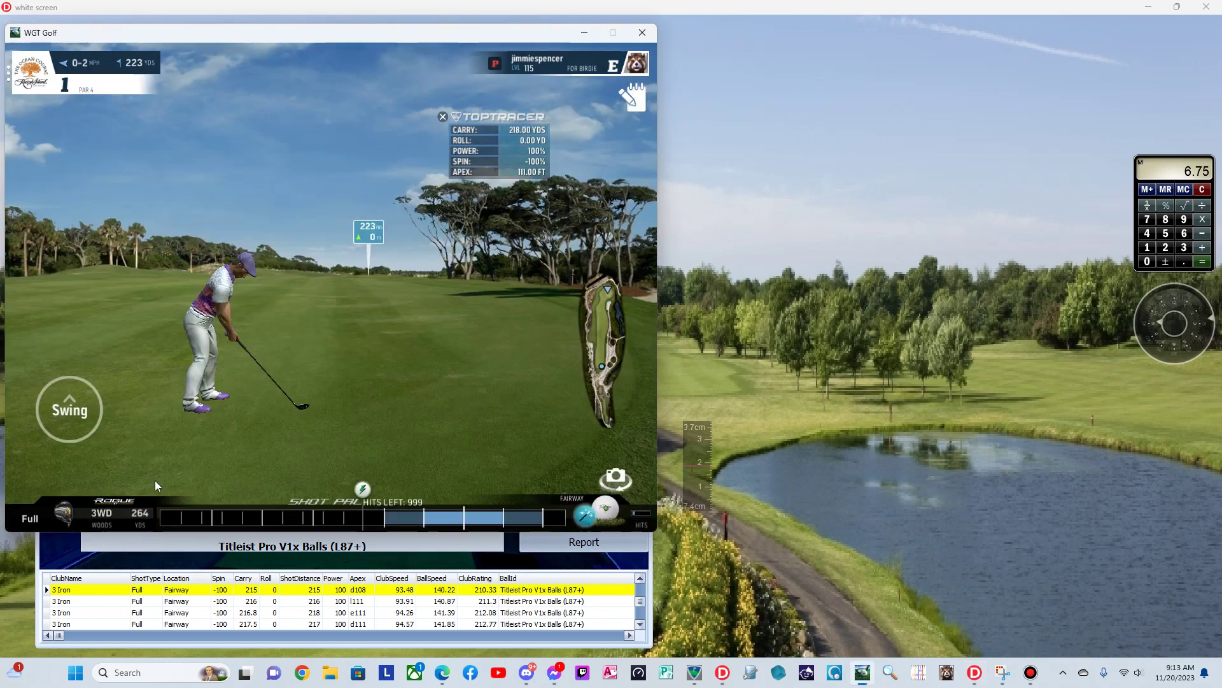
click(74, 511)
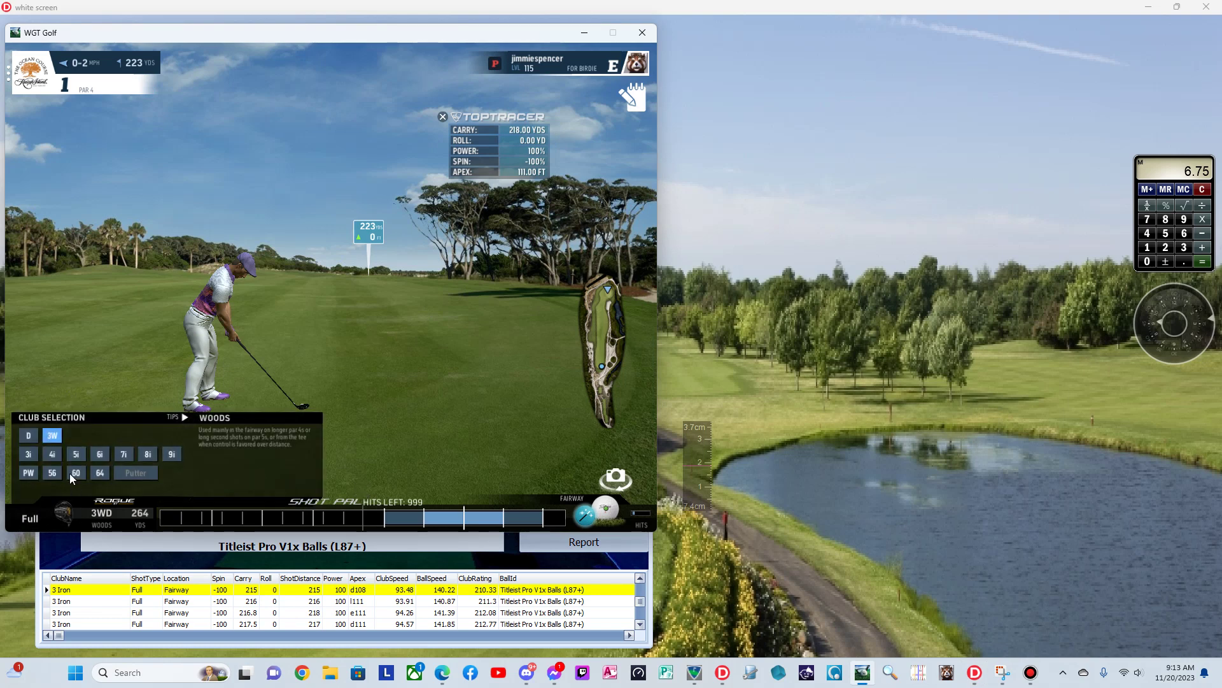
click(28, 455)
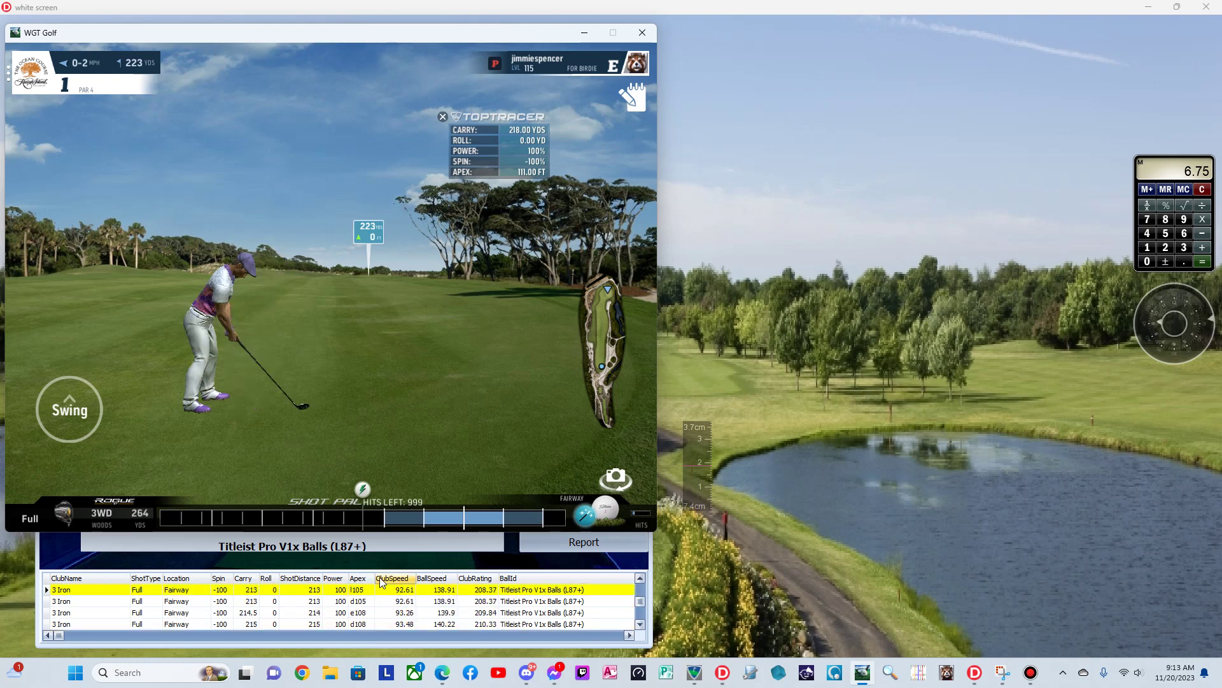
click(69, 512)
click(28, 454)
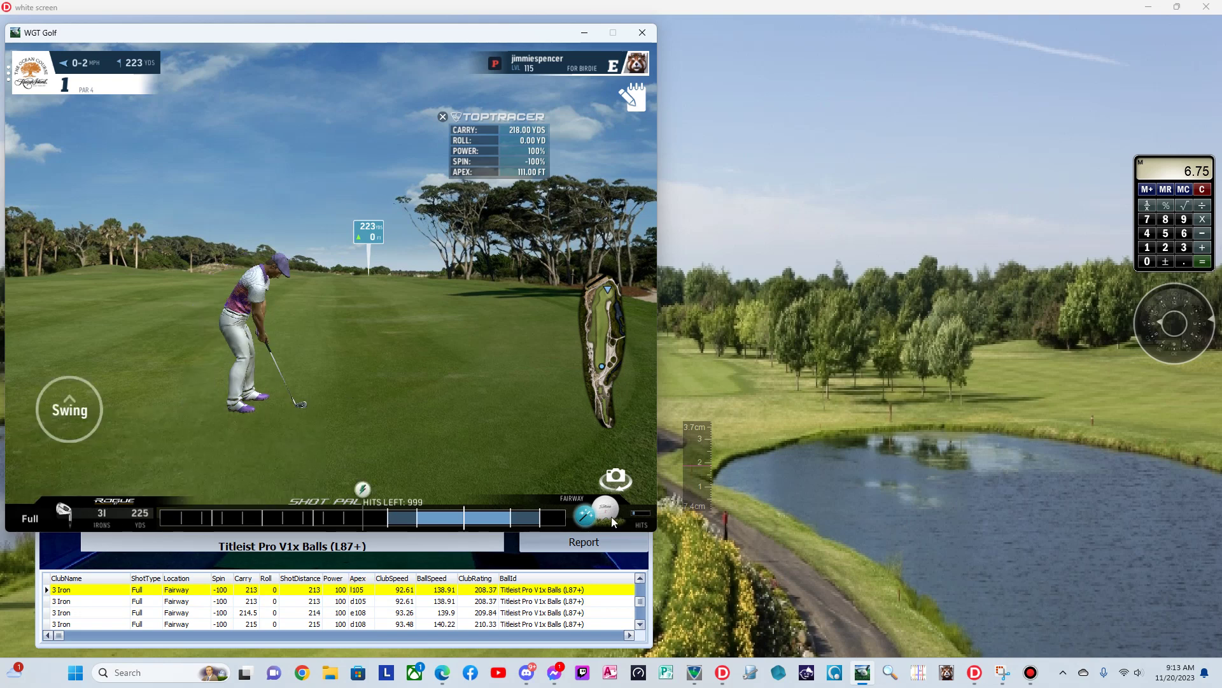
click(68, 409)
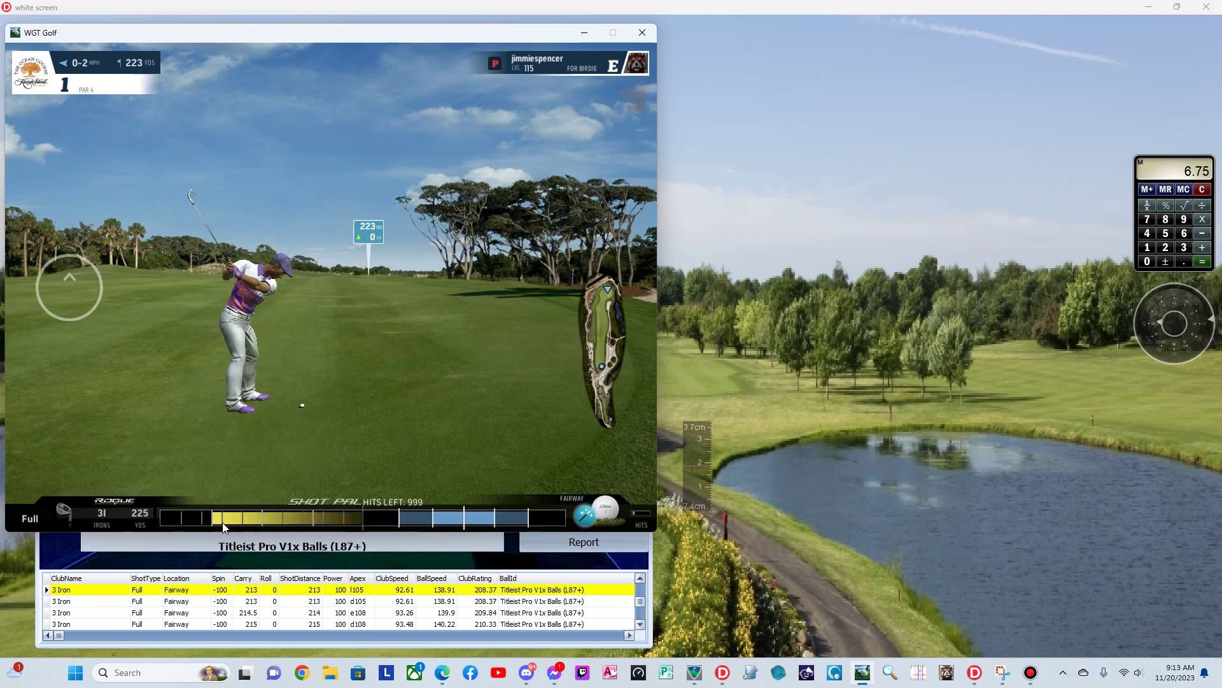
click(185, 526)
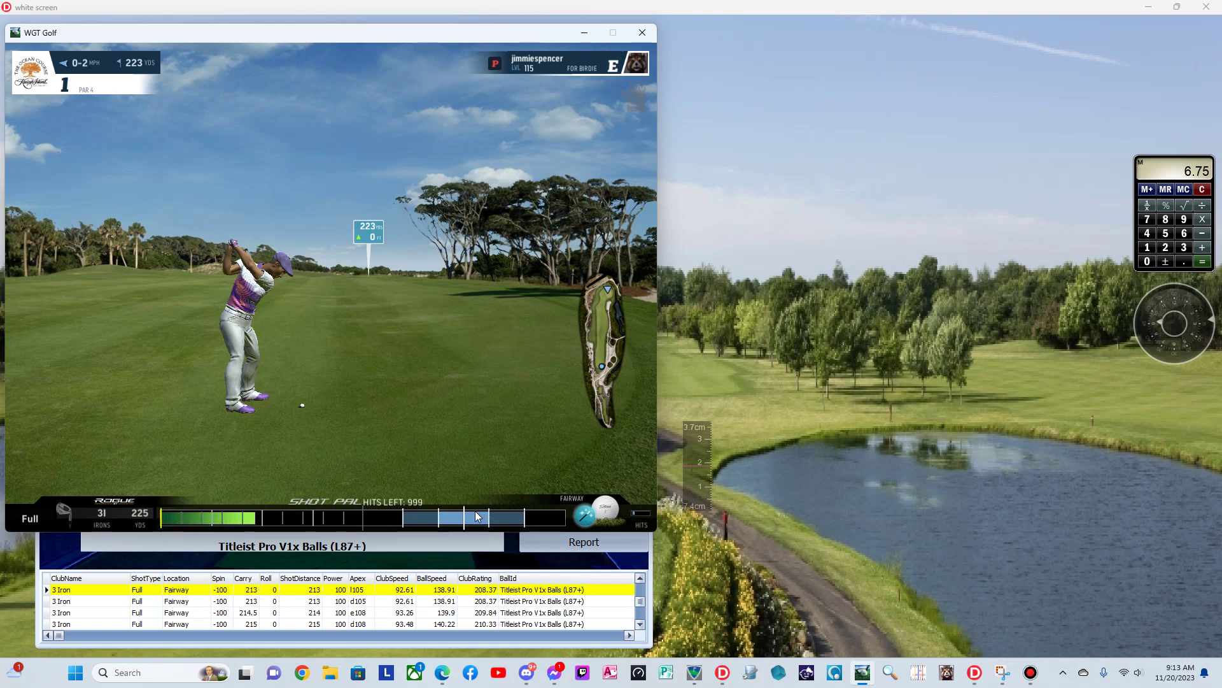
click(477, 515)
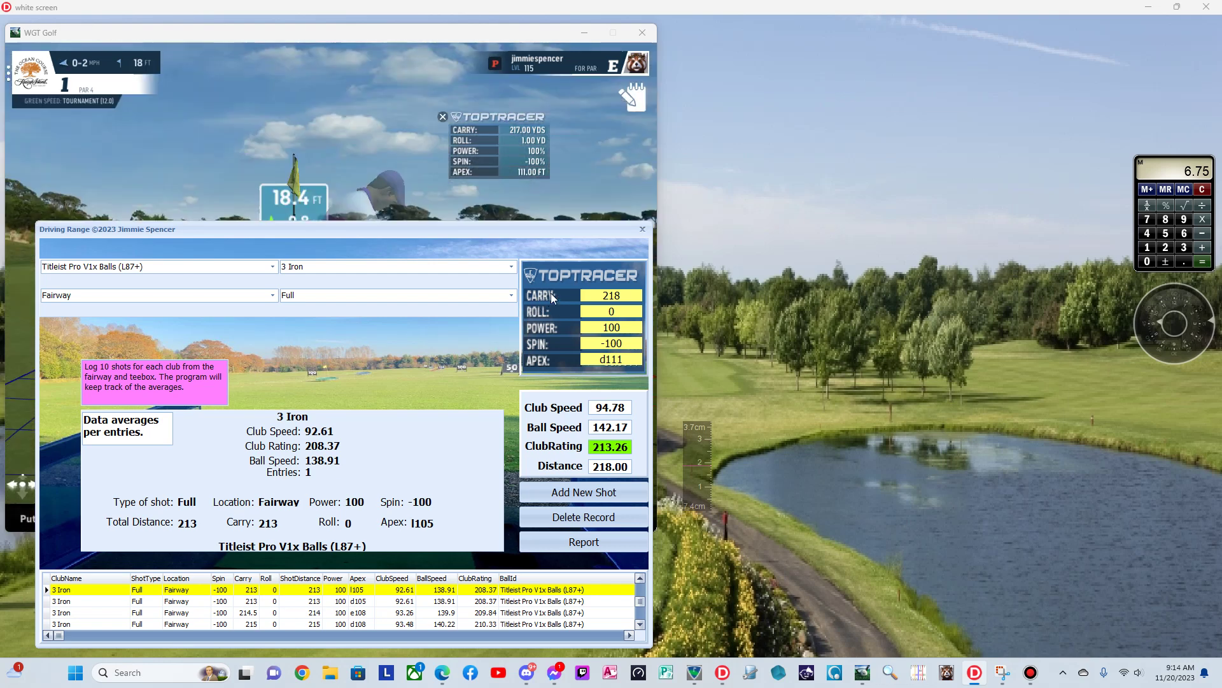
Step: In Driving Range, log a new full 3 Iron fairway shot with carry 217 and apex l111
key(Tab)
text(217)
key(Tab)
key(Tab)
key(Tab)
key(Tab)
text(l111)
key(Return)
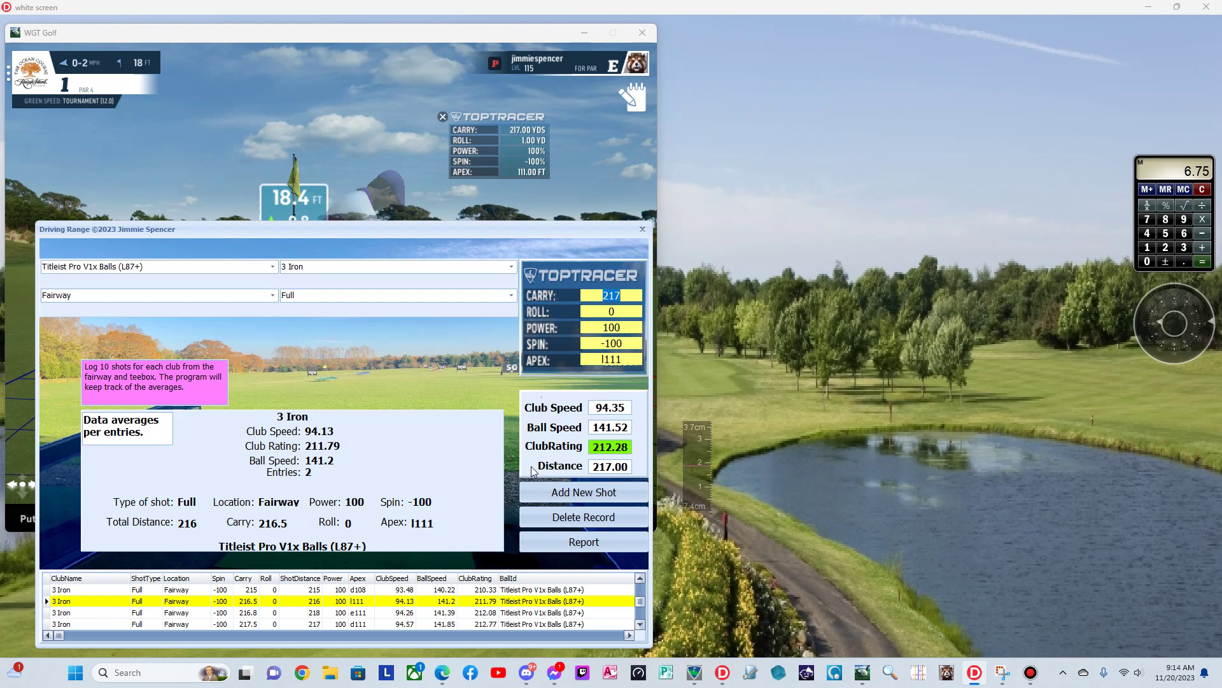
Step: Open the mapped ball data report and examine the apex codes and shot distances in each apex group
click(553, 544)
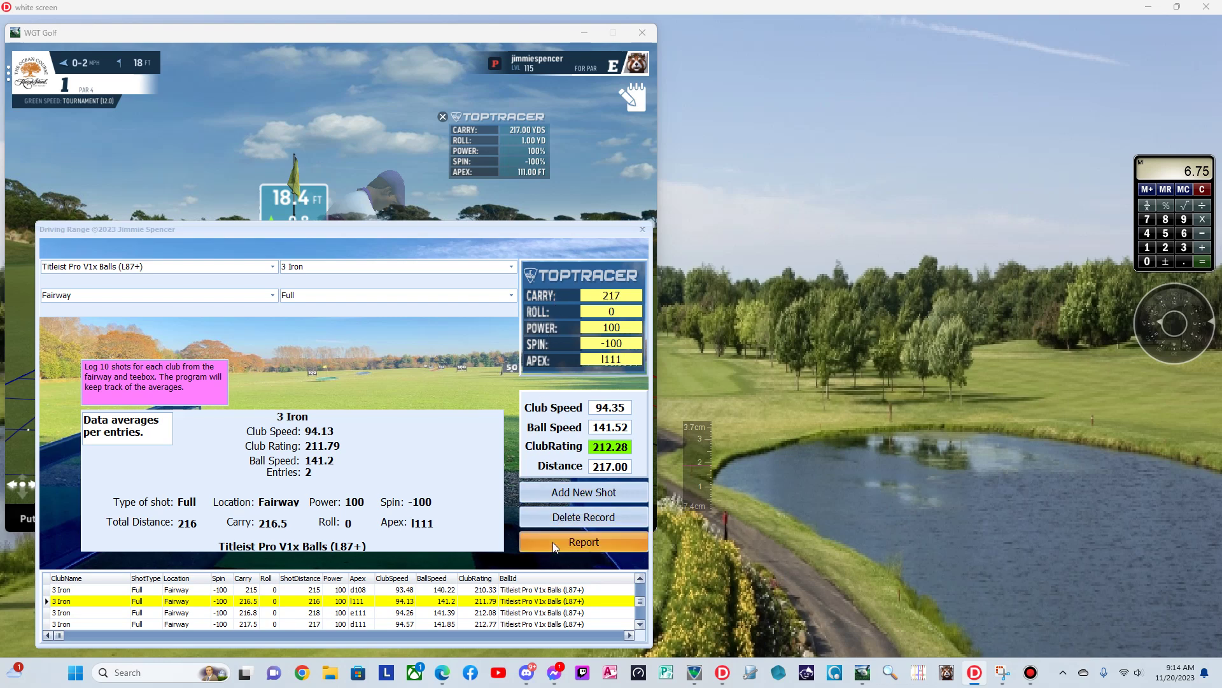
click(774, 132)
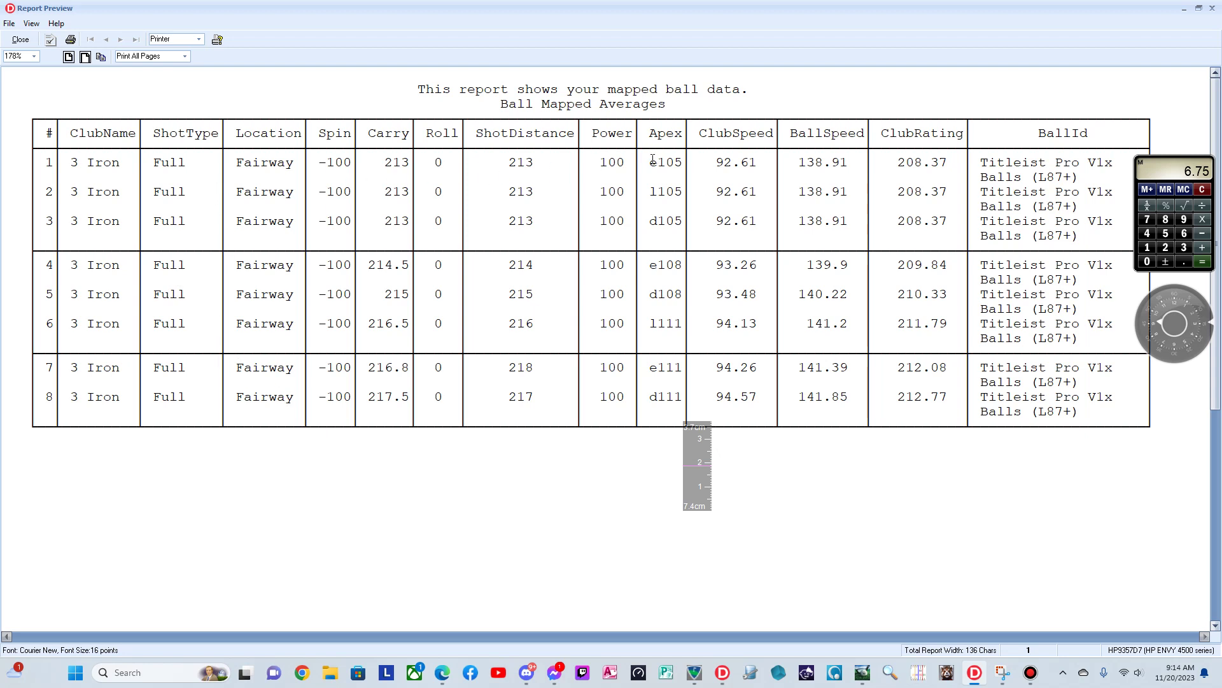
drag(651, 162, 675, 415)
click(651, 453)
drag(510, 146, 544, 230)
click(544, 230)
drag(509, 264, 545, 293)
click(564, 304)
drag(505, 323, 684, 403)
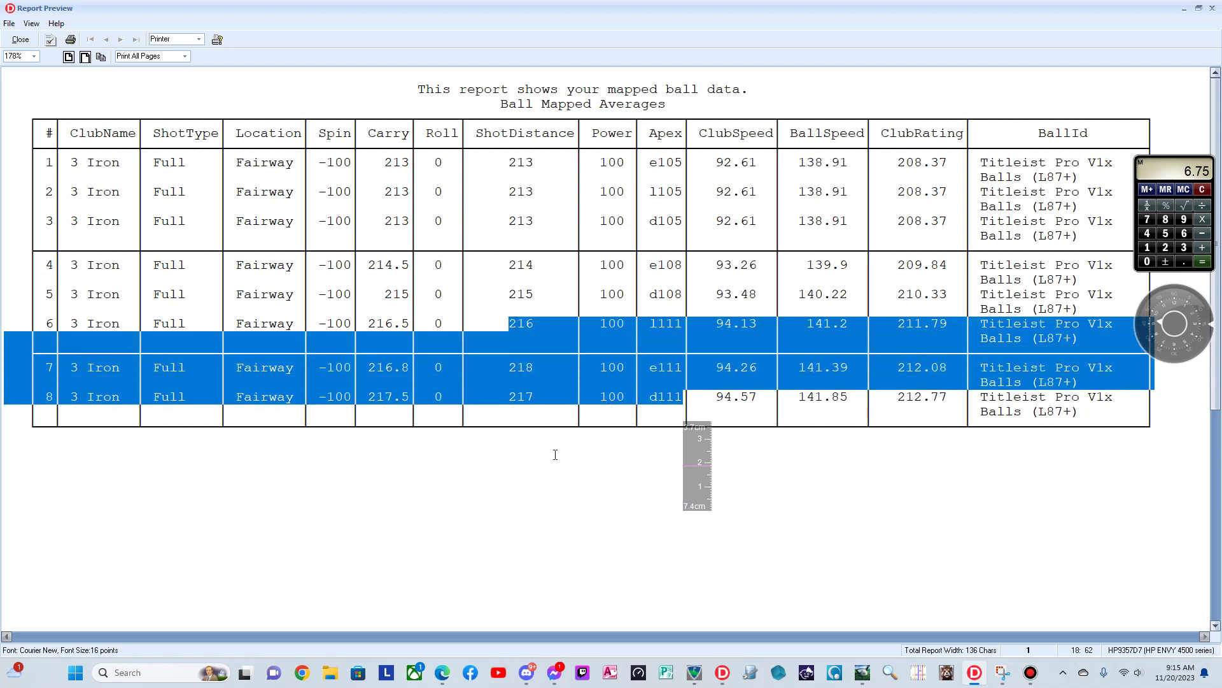
click(558, 407)
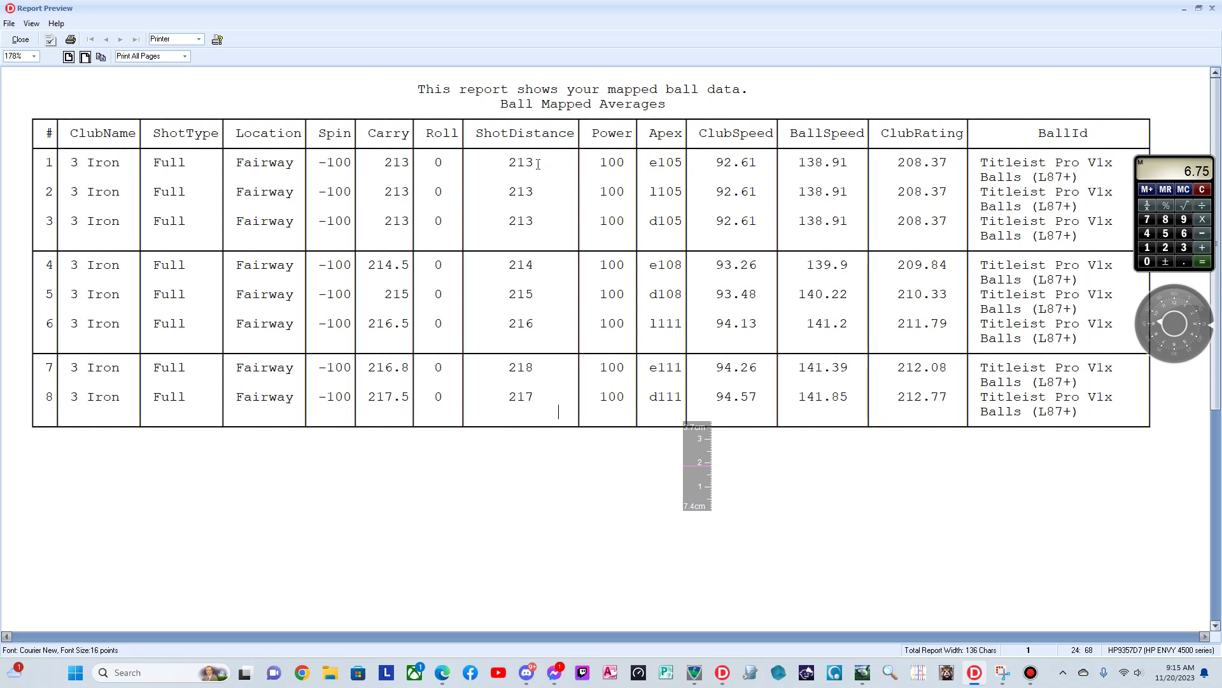
Step: Compare the report's shortest and longest shot distances and the distances of the d105, d108 and d111 rows
drag(508, 162, 540, 166)
drag(501, 368, 552, 368)
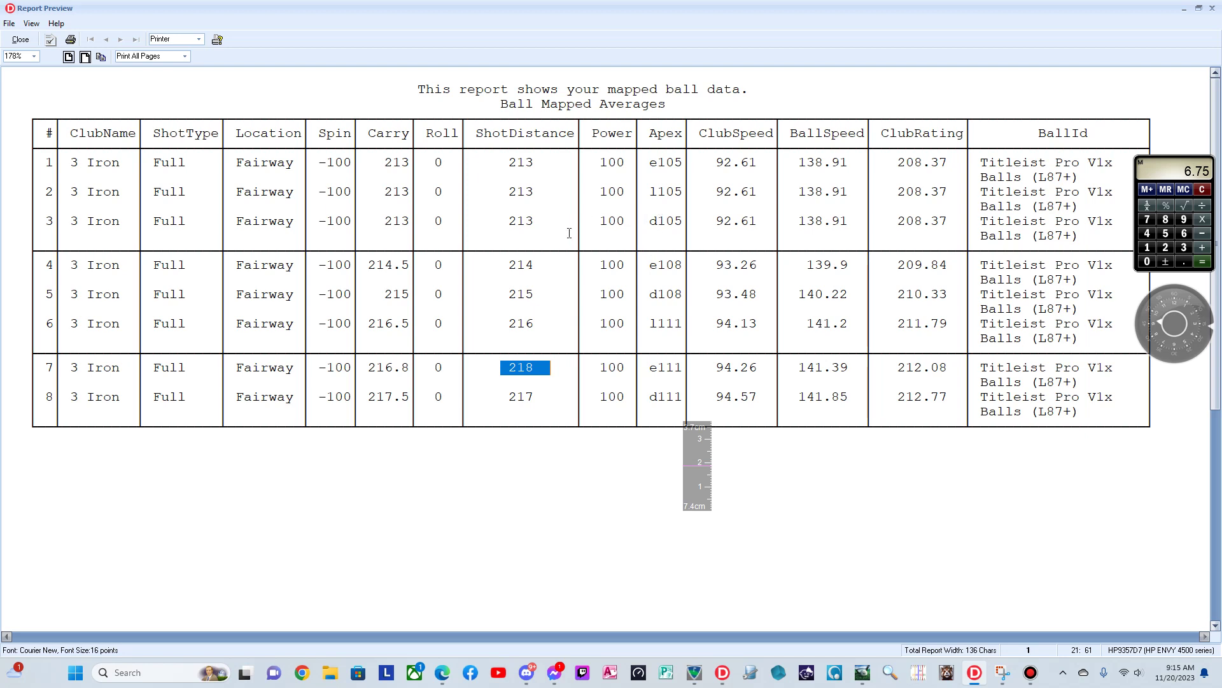
double_click(654, 221)
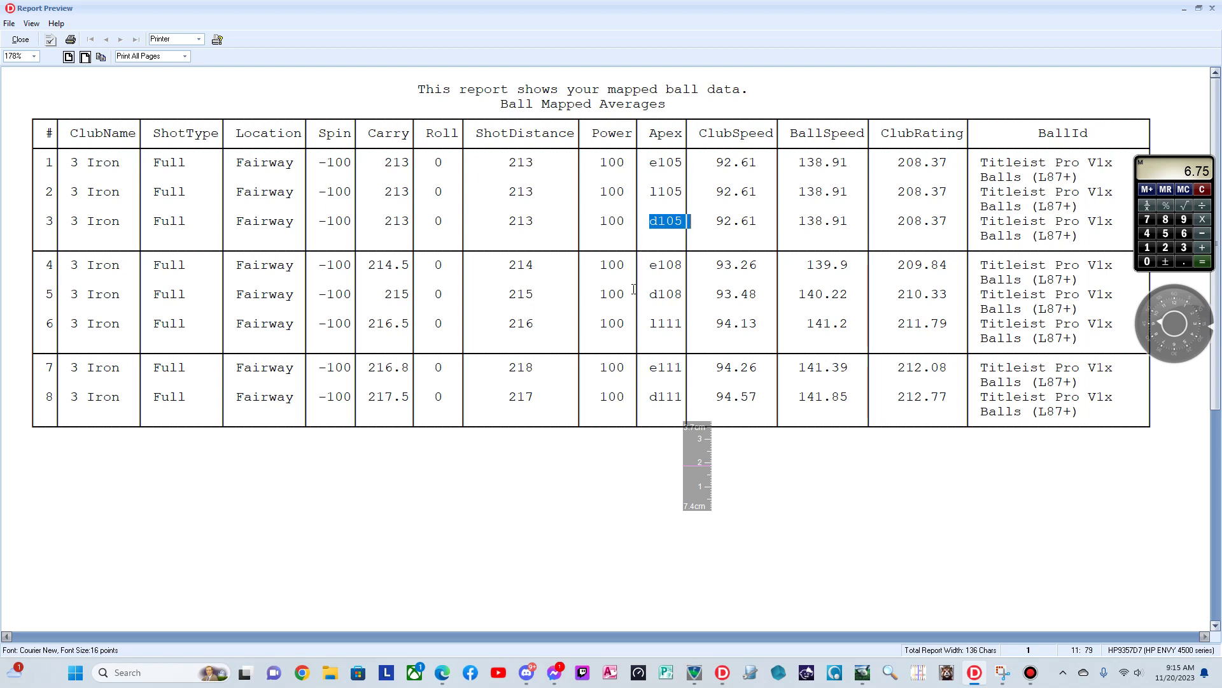
drag(650, 294, 693, 295)
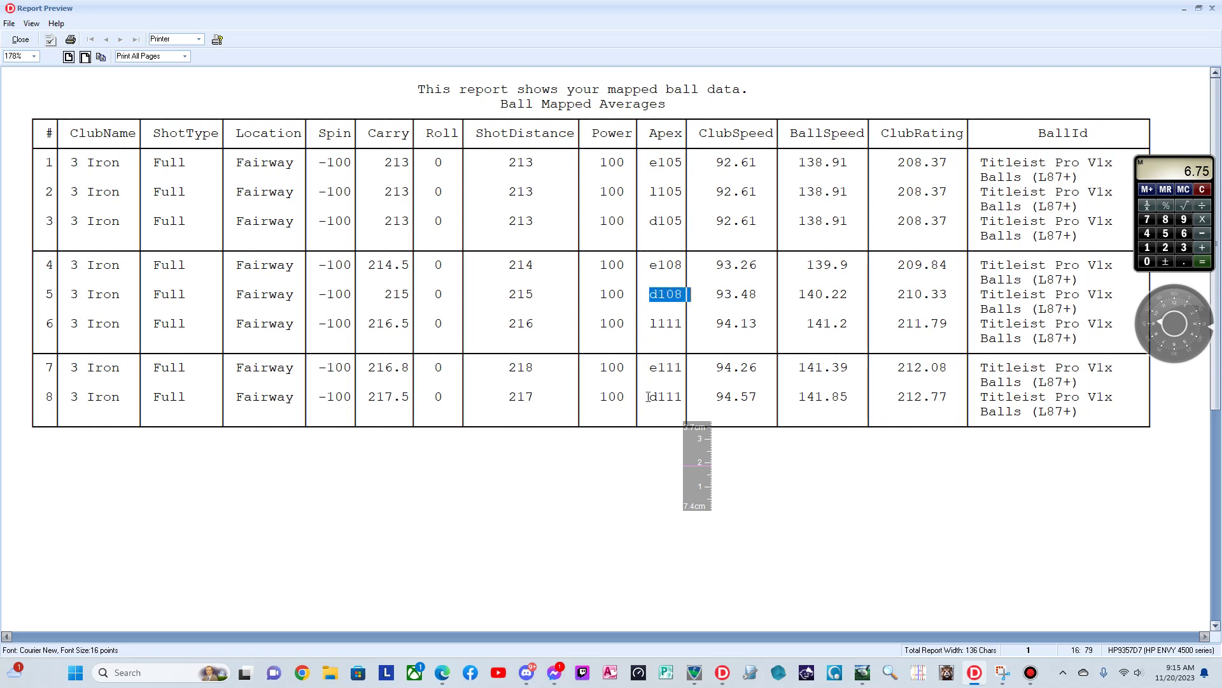
drag(651, 396, 686, 393)
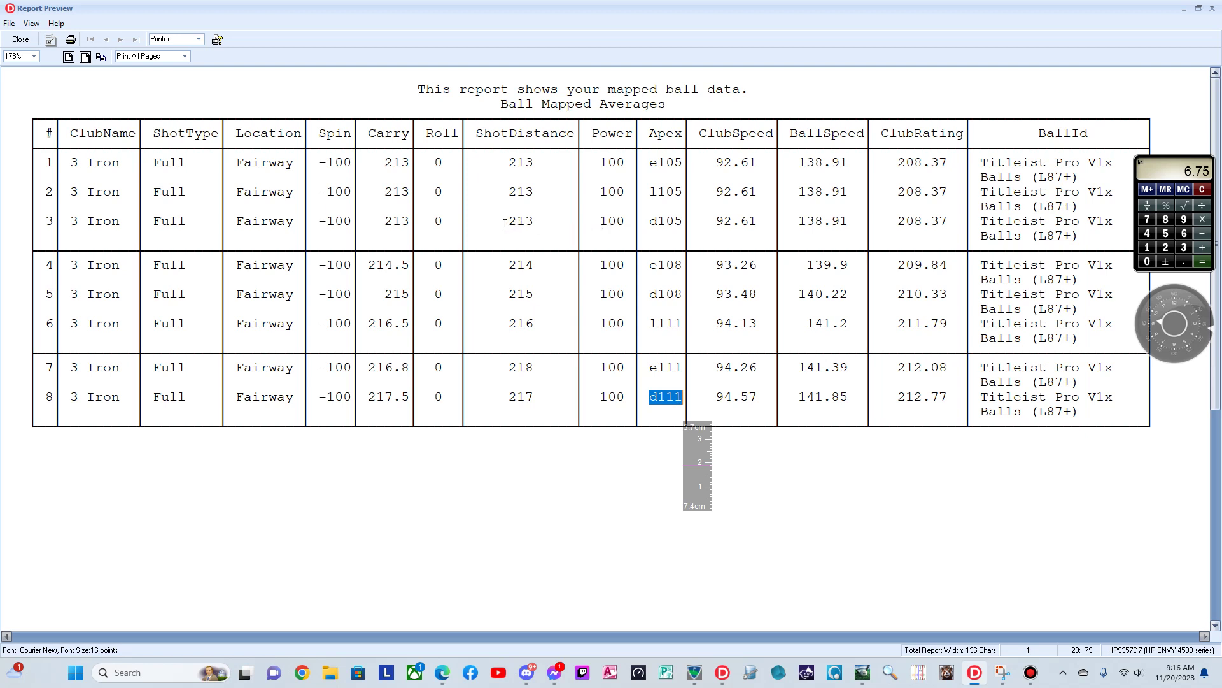
drag(506, 220, 538, 232)
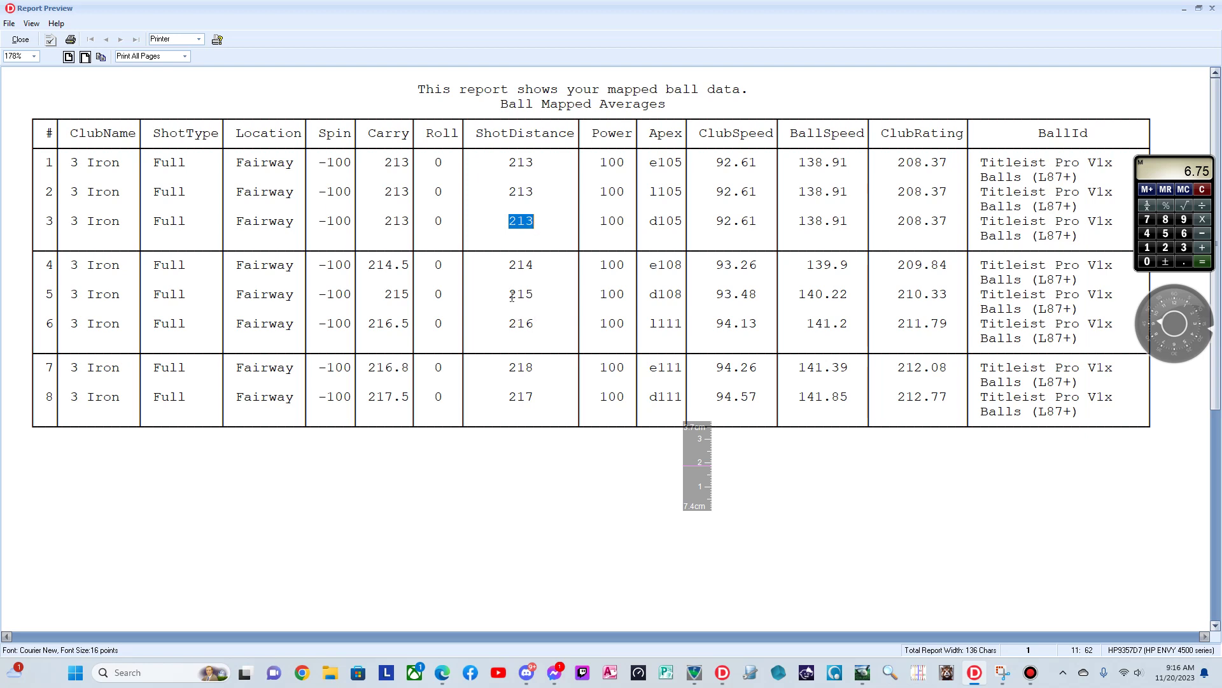
drag(509, 295, 532, 292)
drag(509, 396, 603, 382)
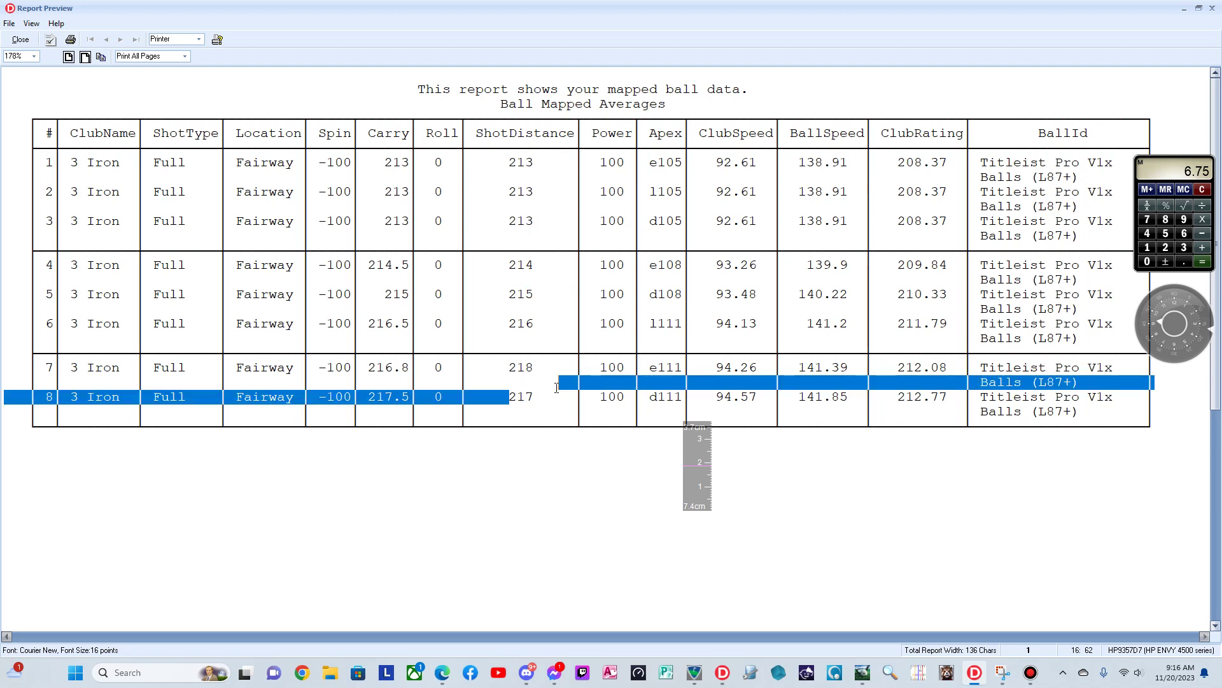
click(553, 422)
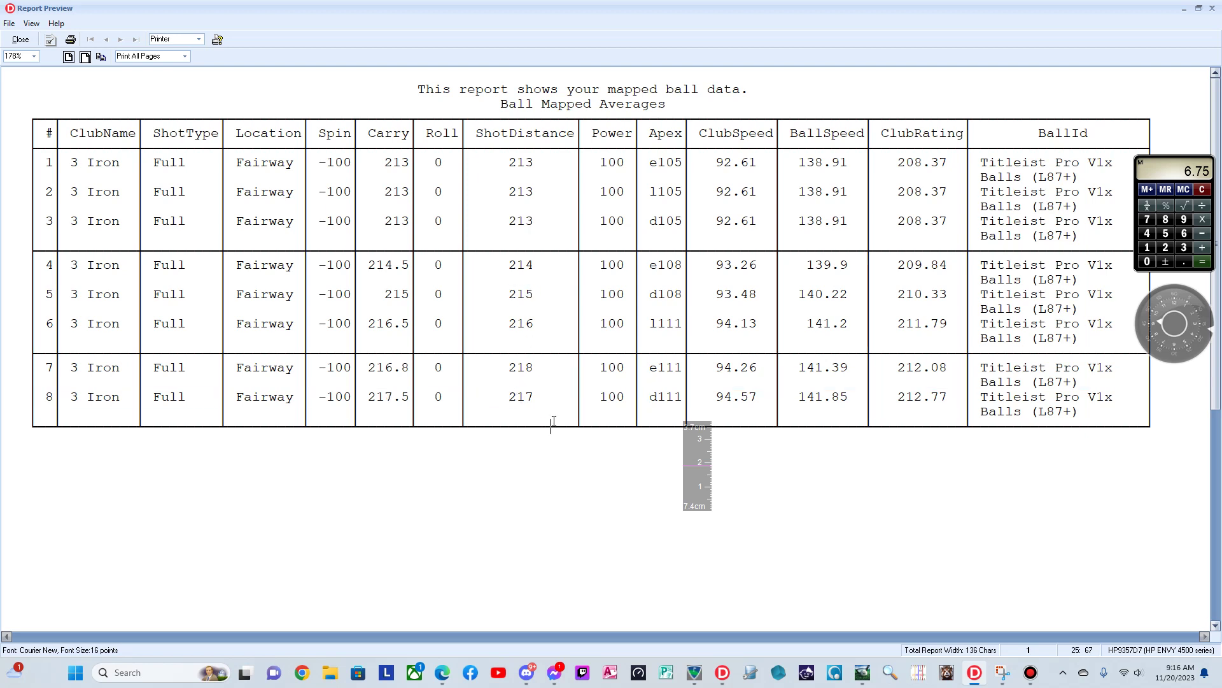
Step: Clear the desktop calculator and add up the d-row shot distances 213, 215 and 217
click(1204, 191)
click(1205, 190)
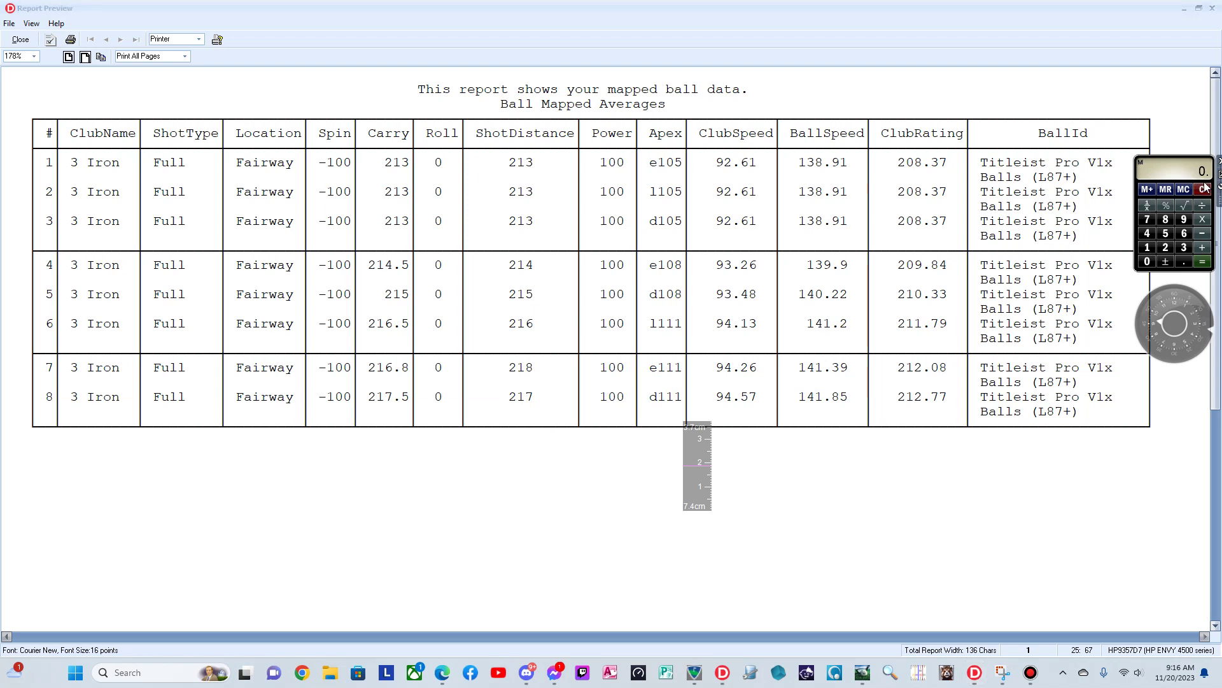
text(213)
text(+215+)
text(217)
text(+)
text(215)
Step: Close the report, switch to WGT Golf, and take a mulligan to replay the fairway shot with a full-power 3 iron swing
click(1213, 7)
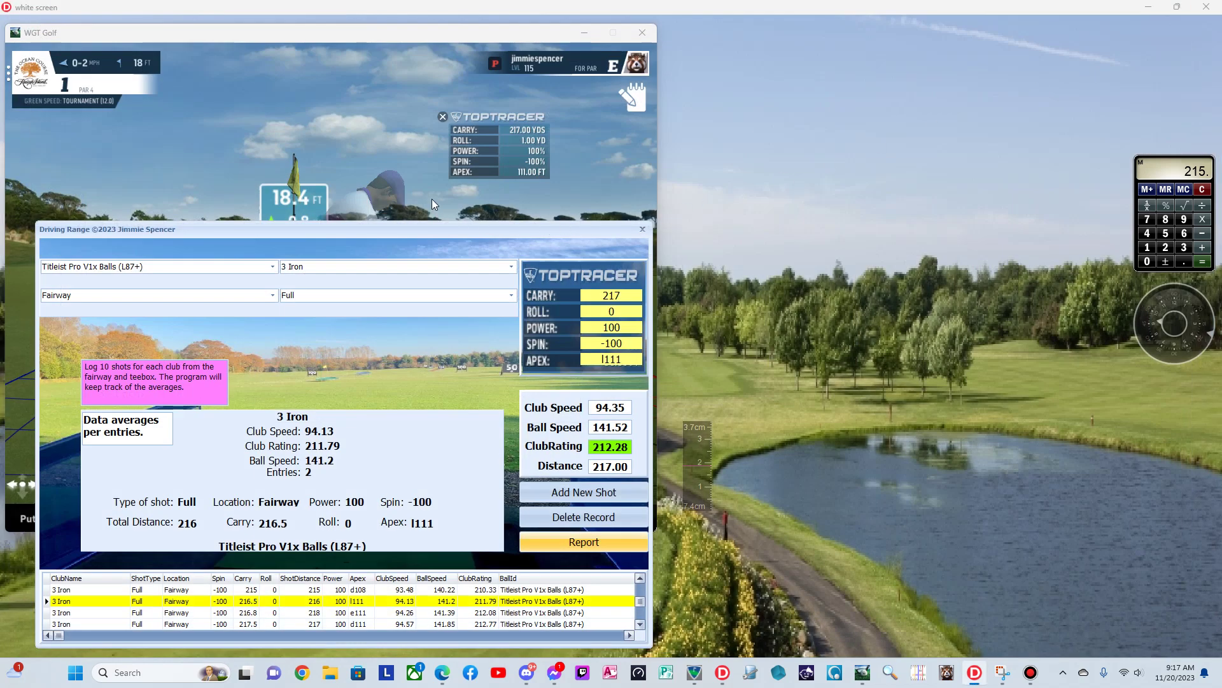
click(422, 192)
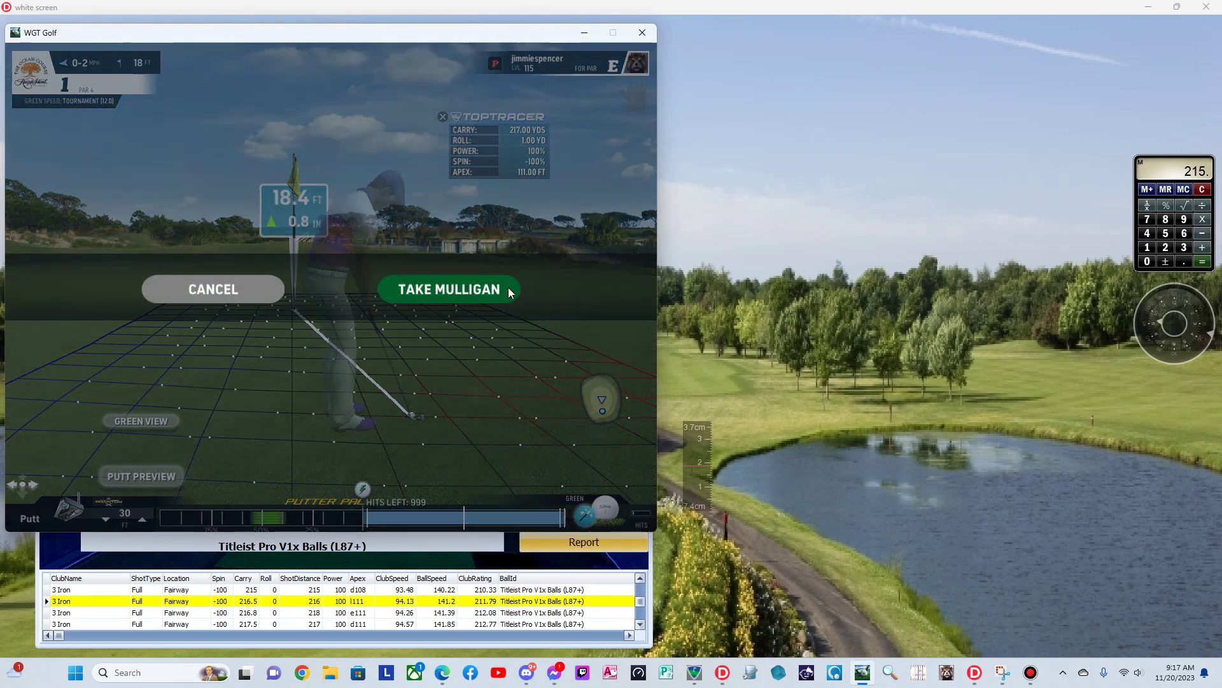
click(507, 288)
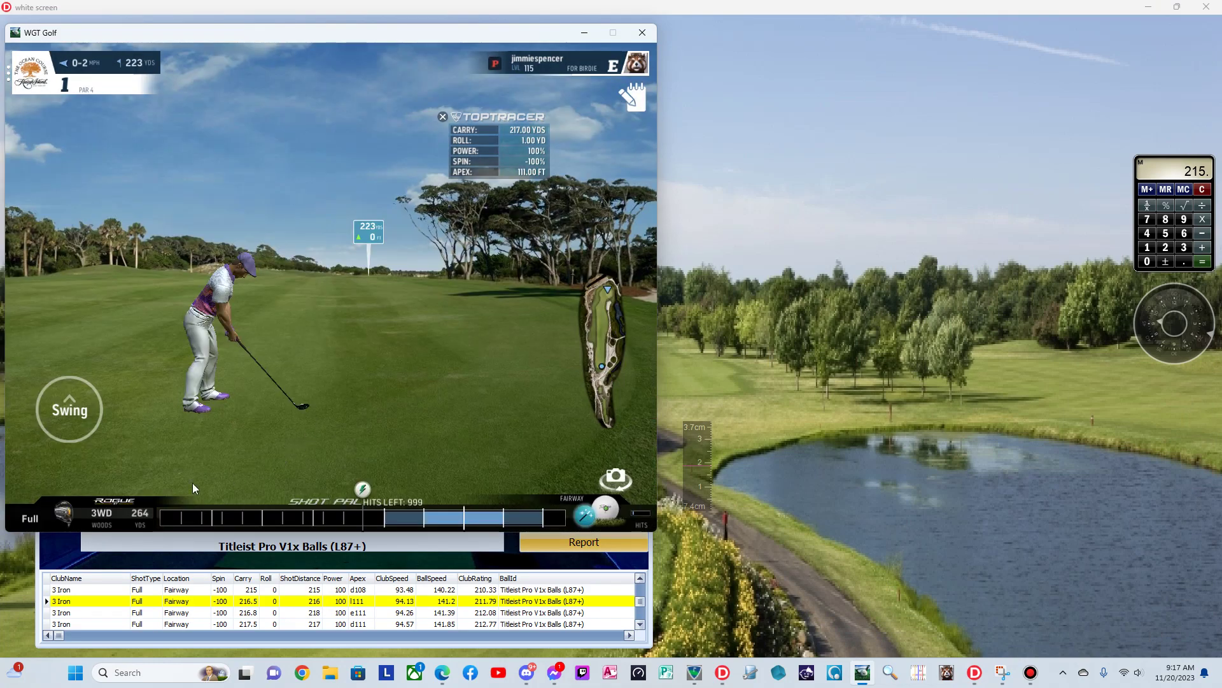
click(68, 508)
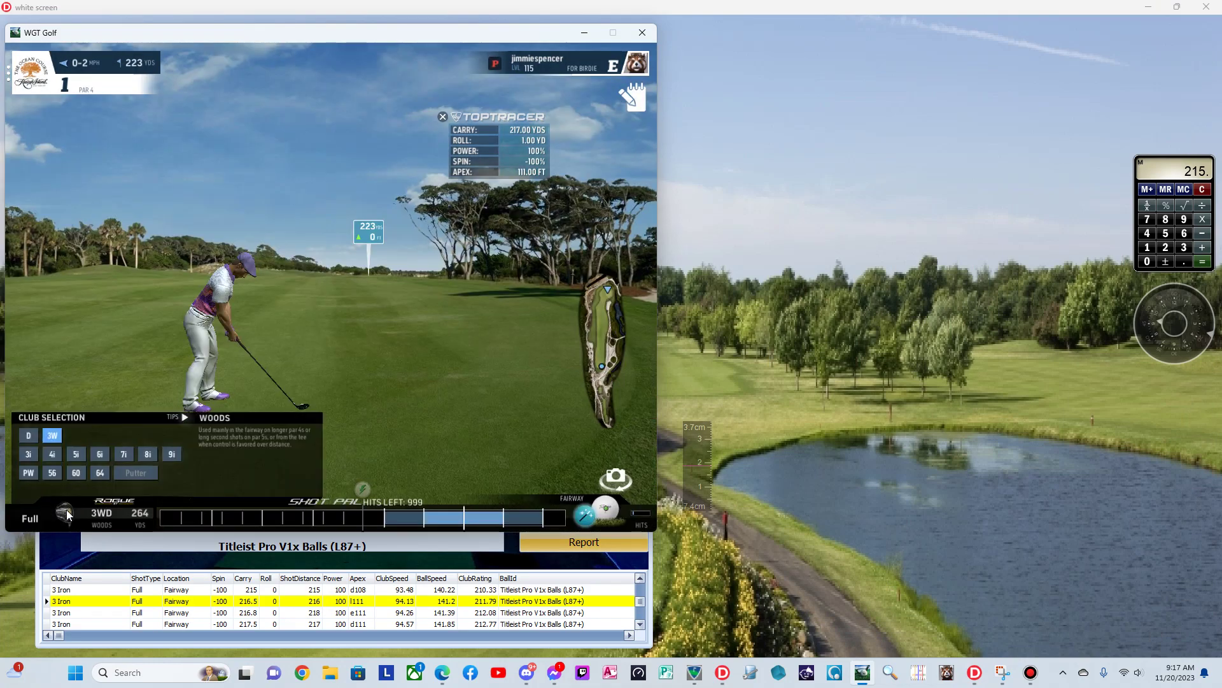
click(35, 454)
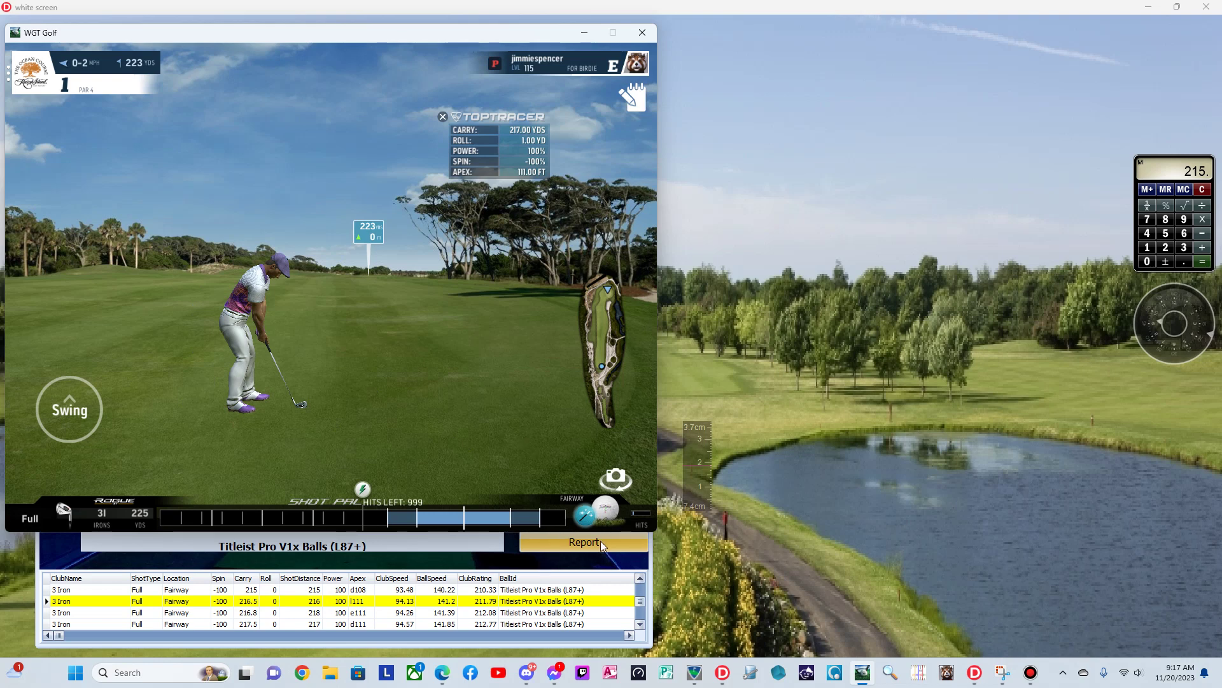
click(406, 521)
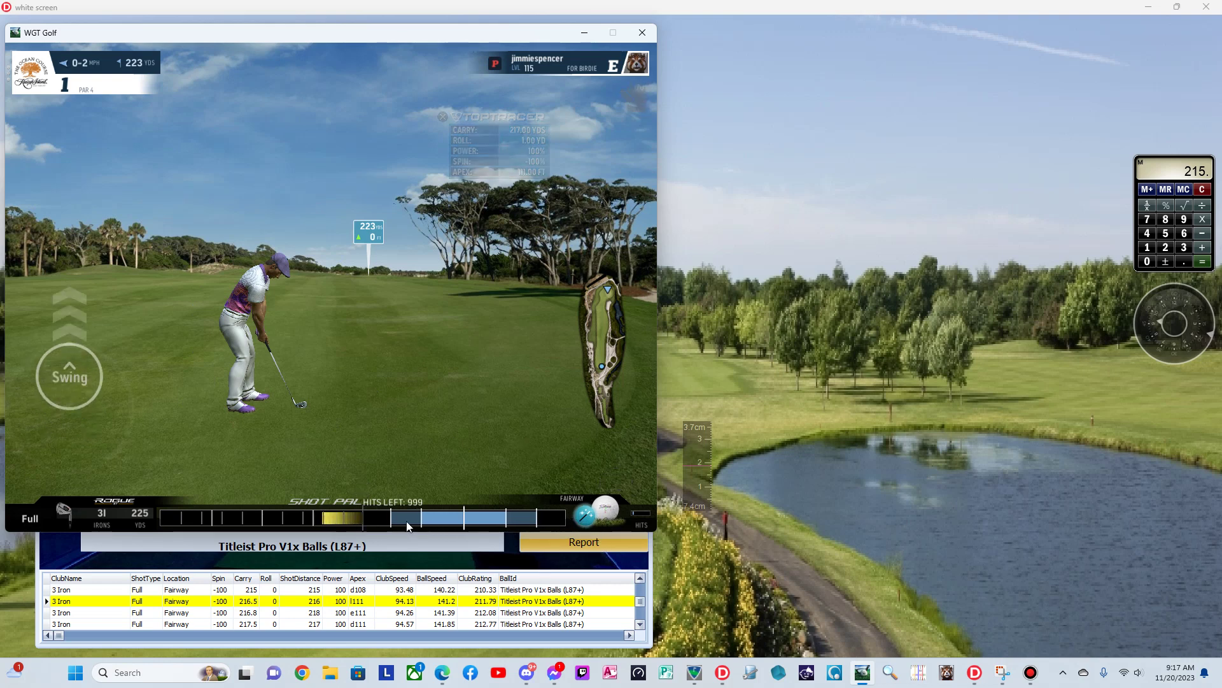
click(471, 515)
Step: In Driving Range, log a new full 3 Iron fairway shot with carry 218 and apex l114
click(462, 563)
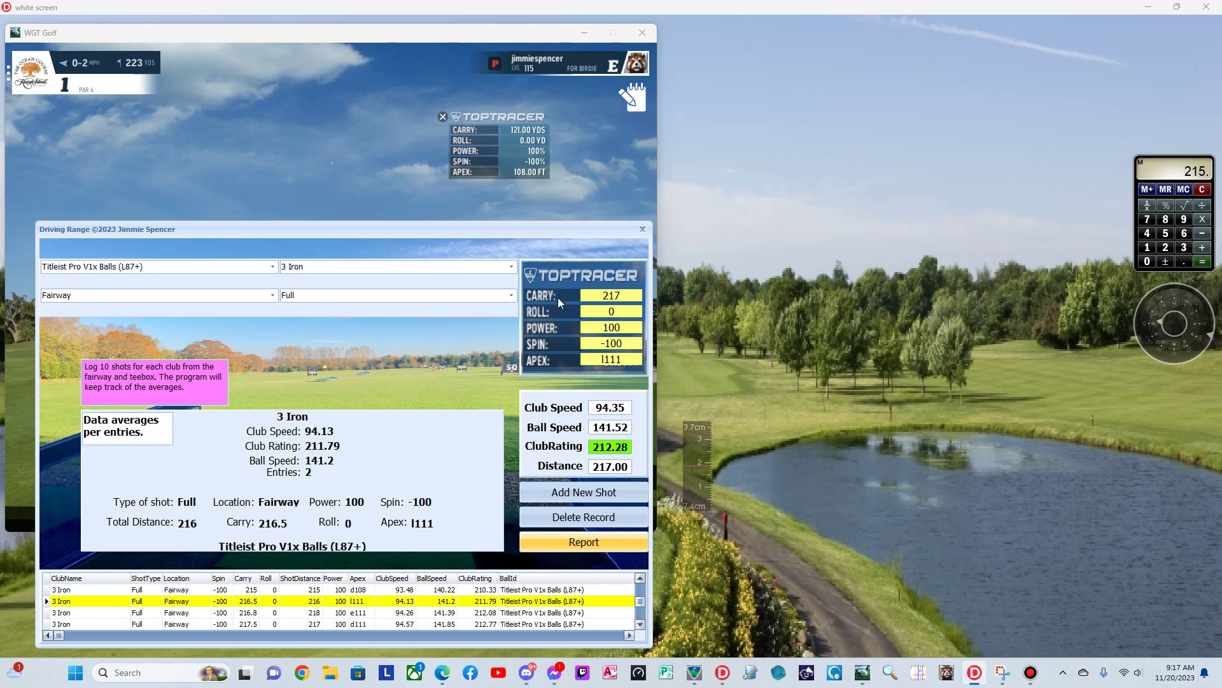
key(Tab)
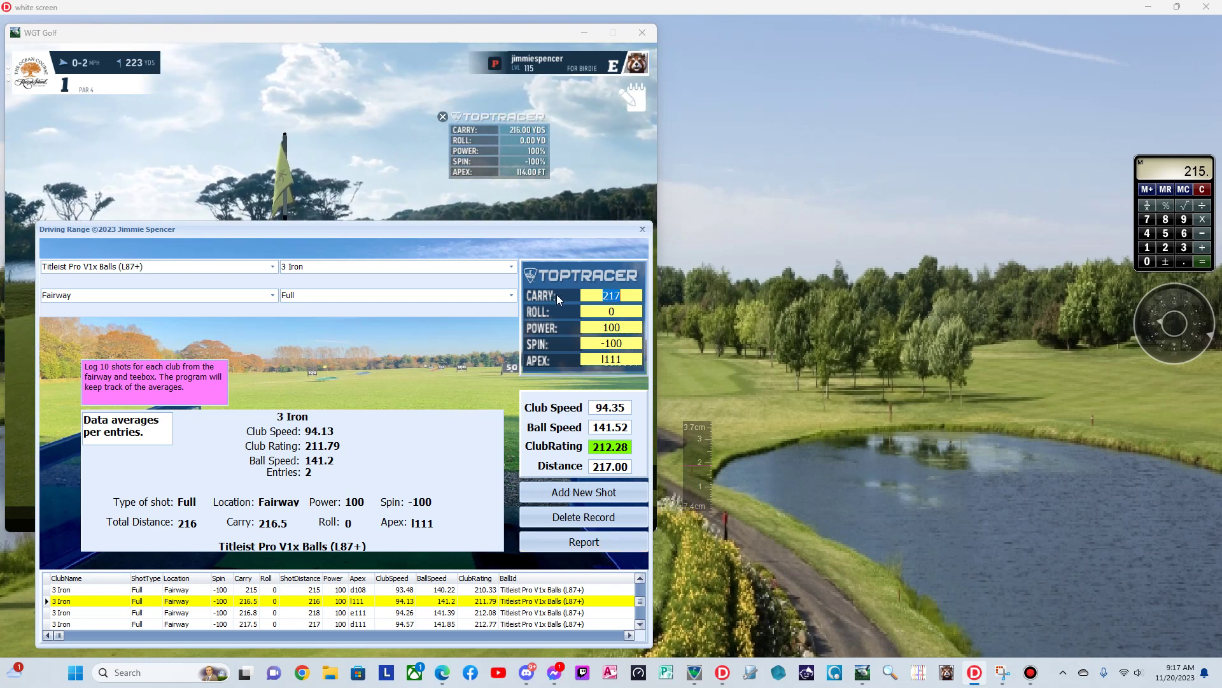
text(2)
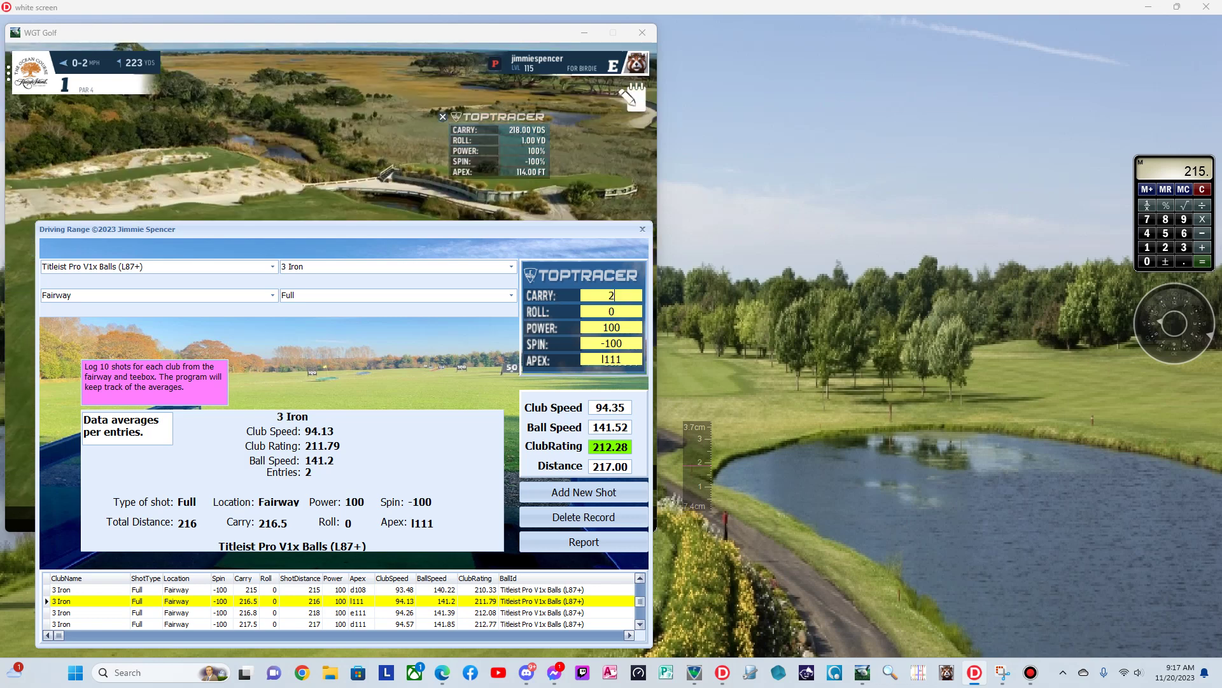
text(18)
key(Tab)
key(Tab)
key(Tab)
key(Tab)
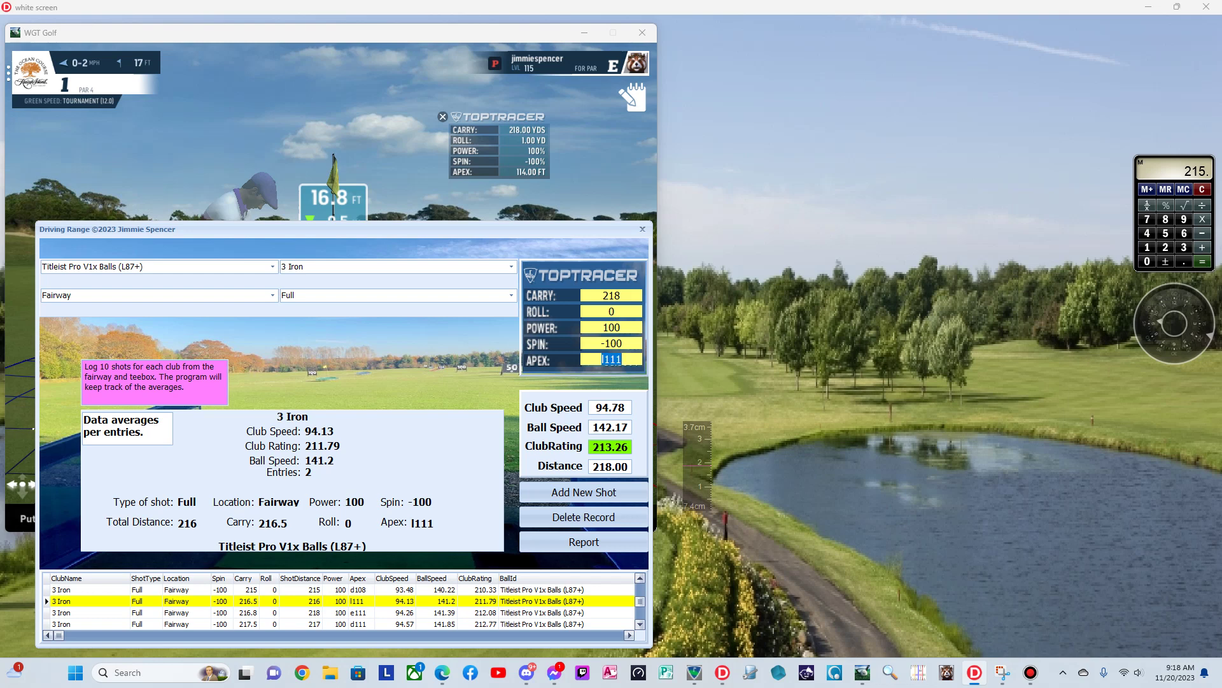
text(I114)
key(Tab)
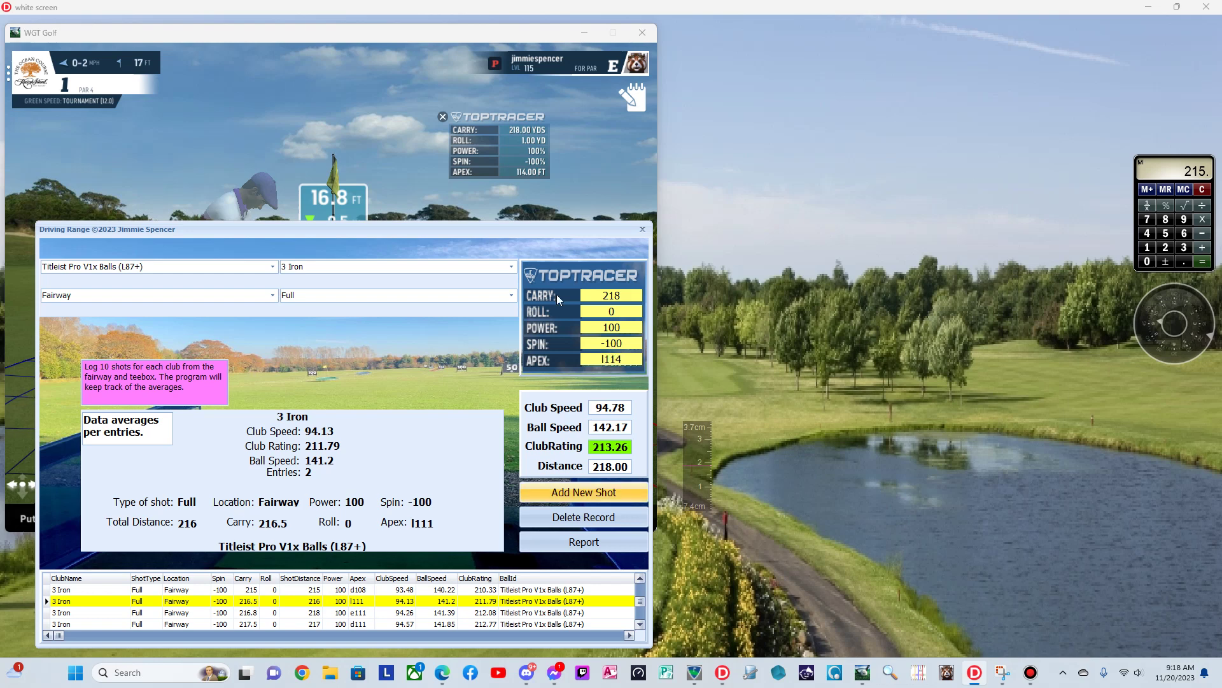
key(Return)
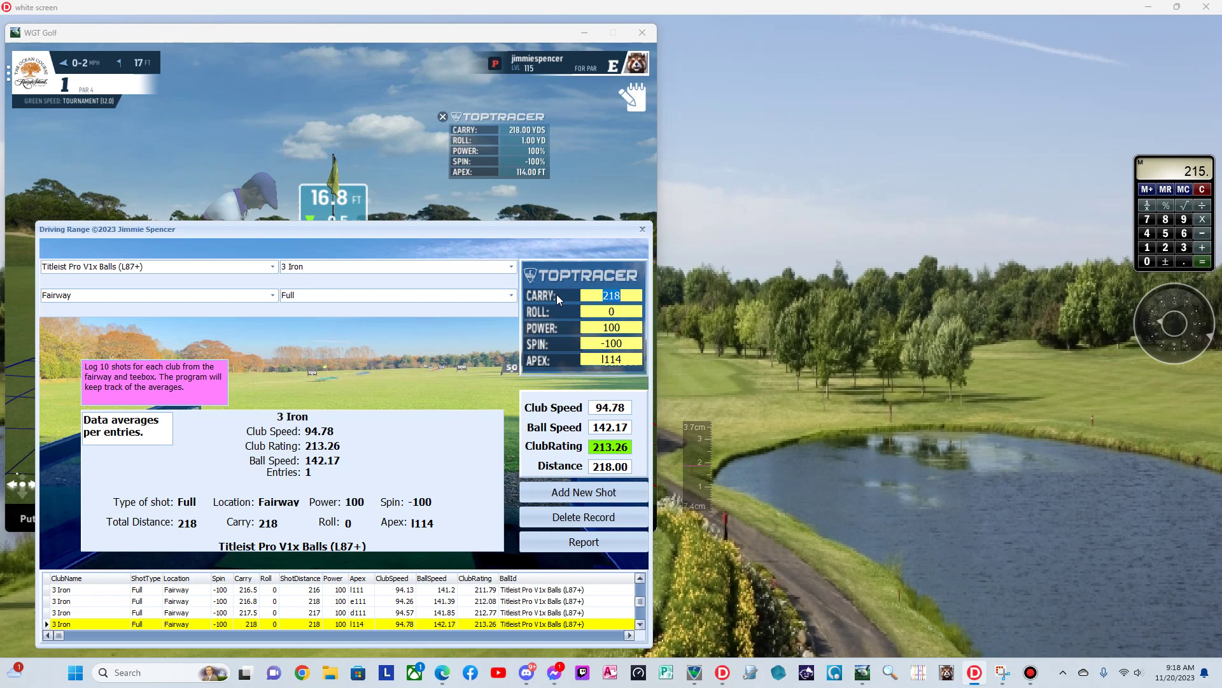
Step: Return to WGT Golf, take a mulligan on the 218-yard shot, and hit another full 3 iron from the fairway
click(545, 207)
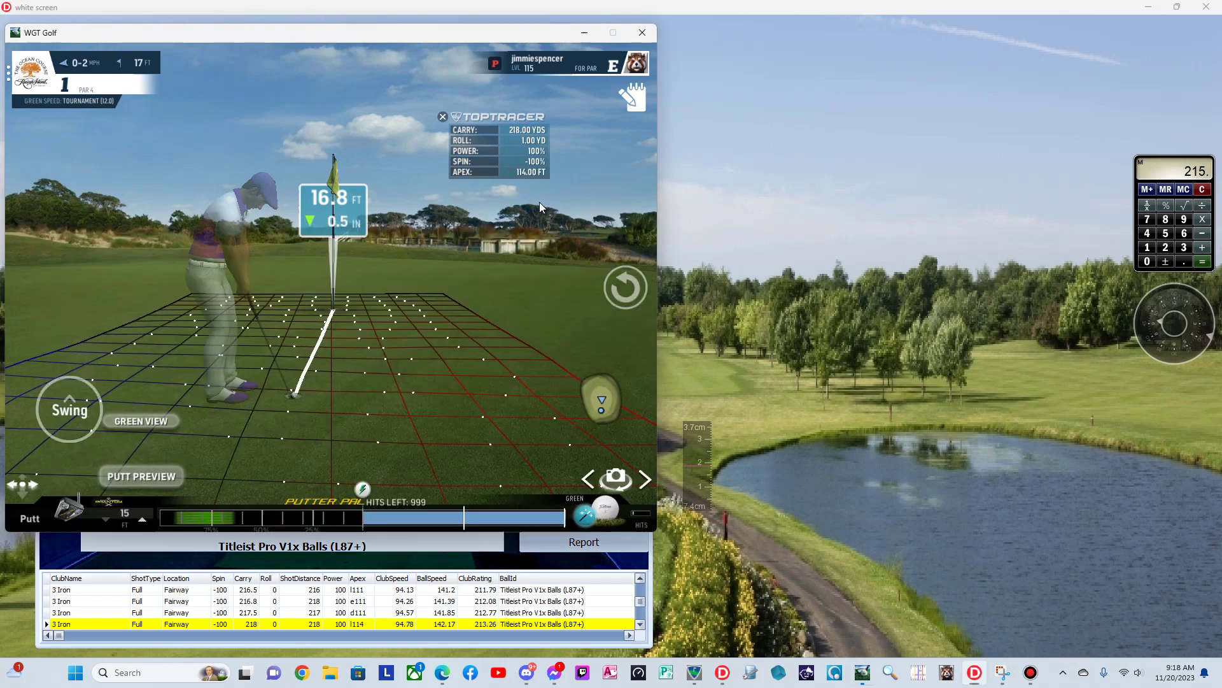
click(626, 280)
click(479, 284)
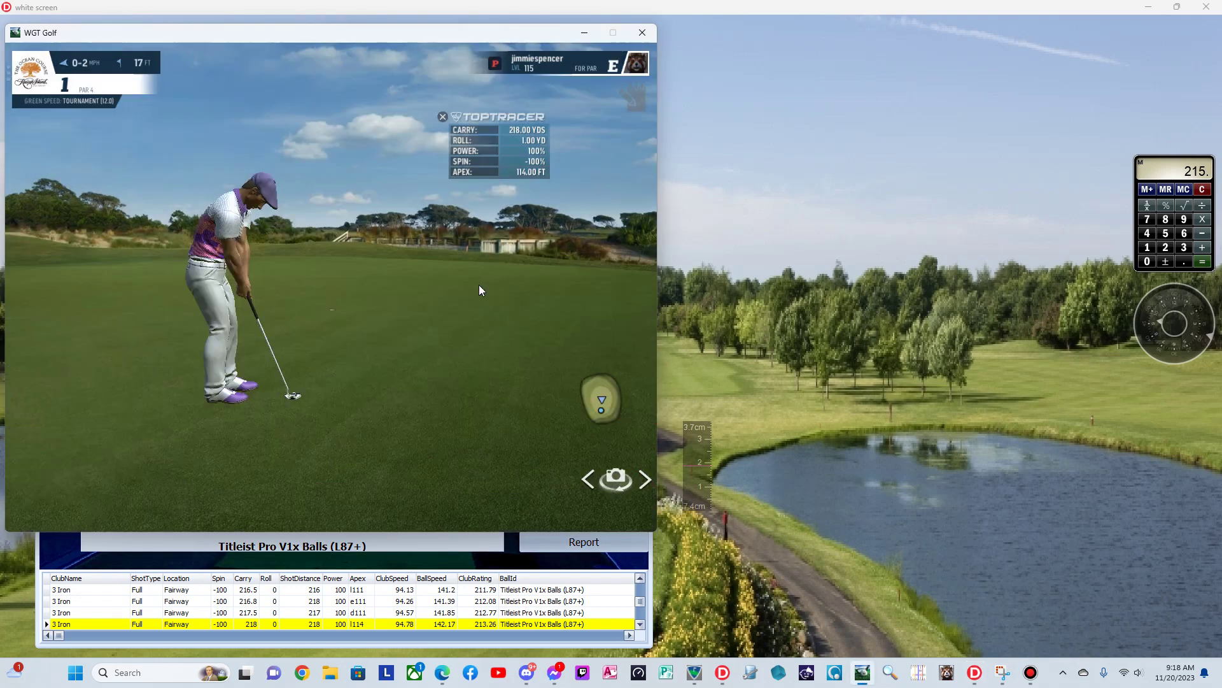
click(65, 507)
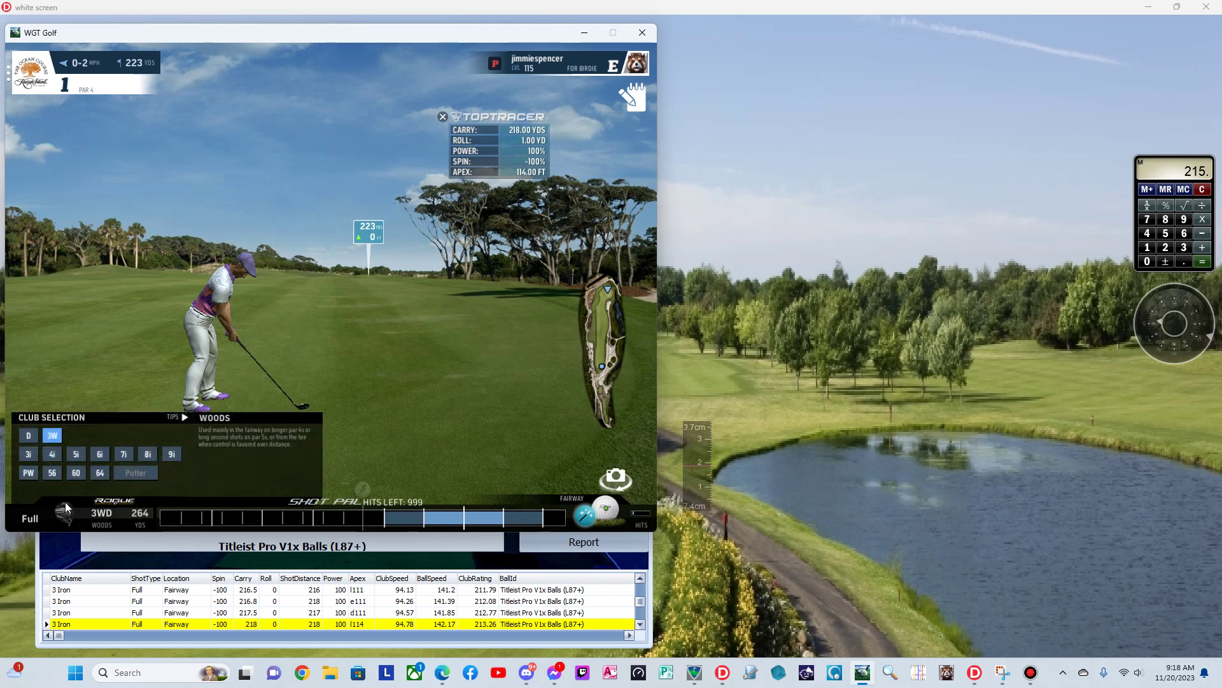
click(28, 454)
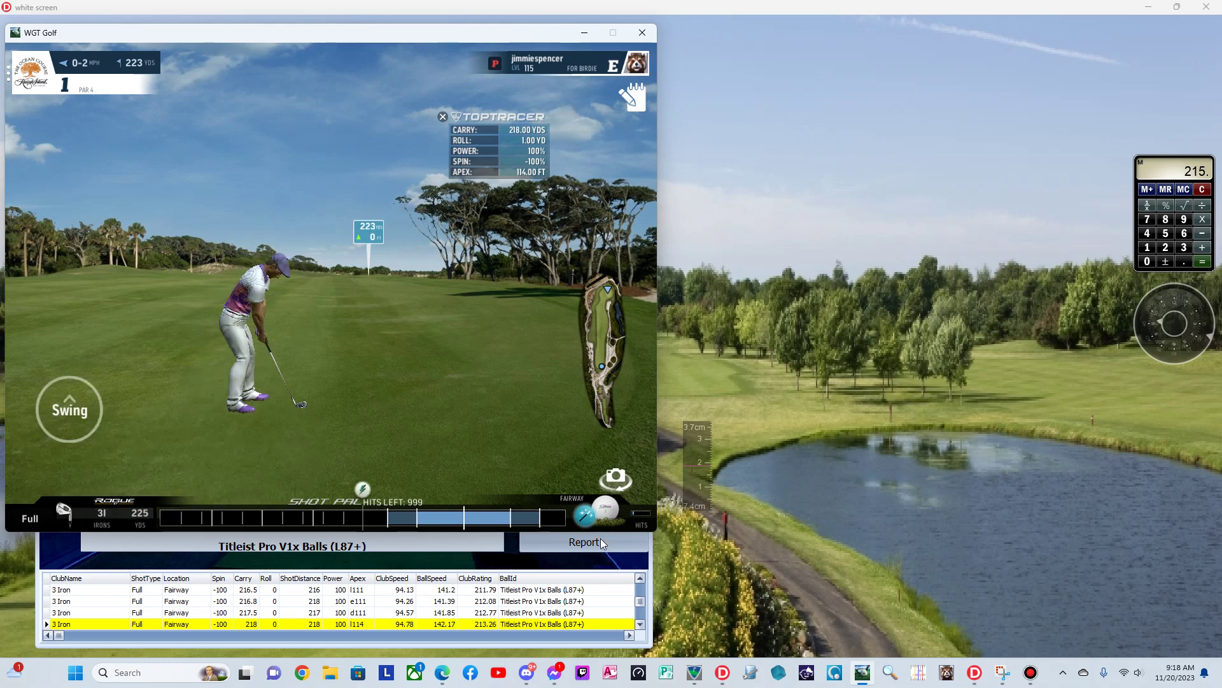
click(217, 521)
click(216, 518)
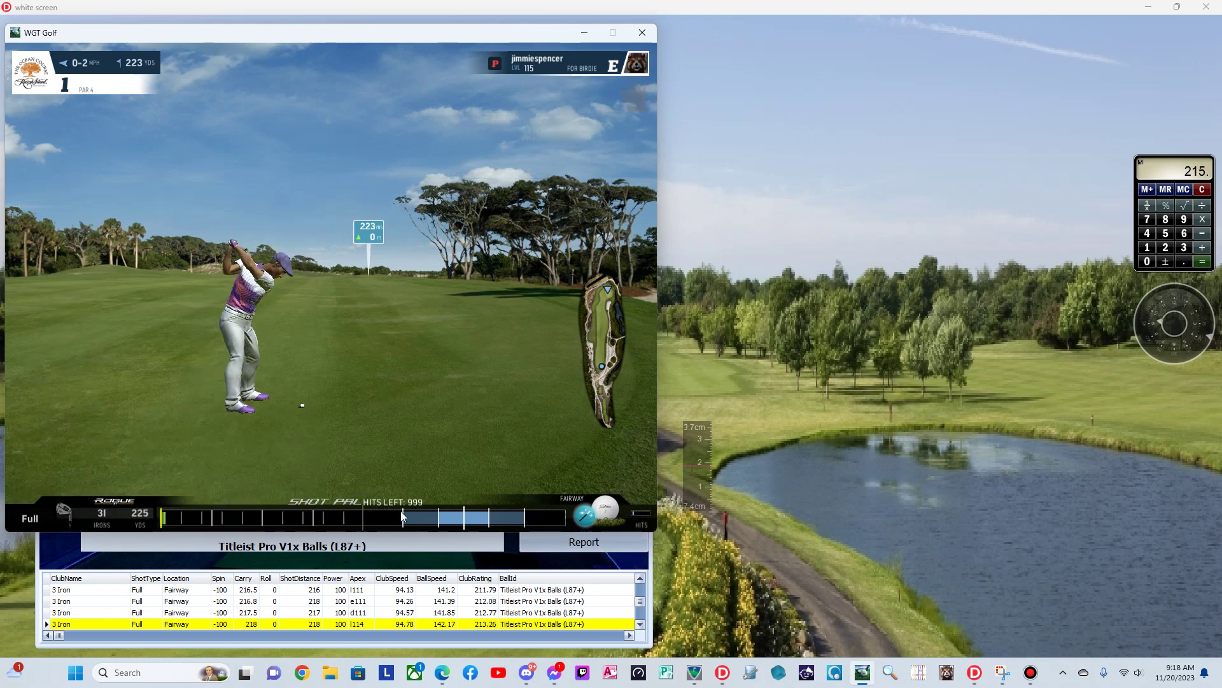
click(469, 508)
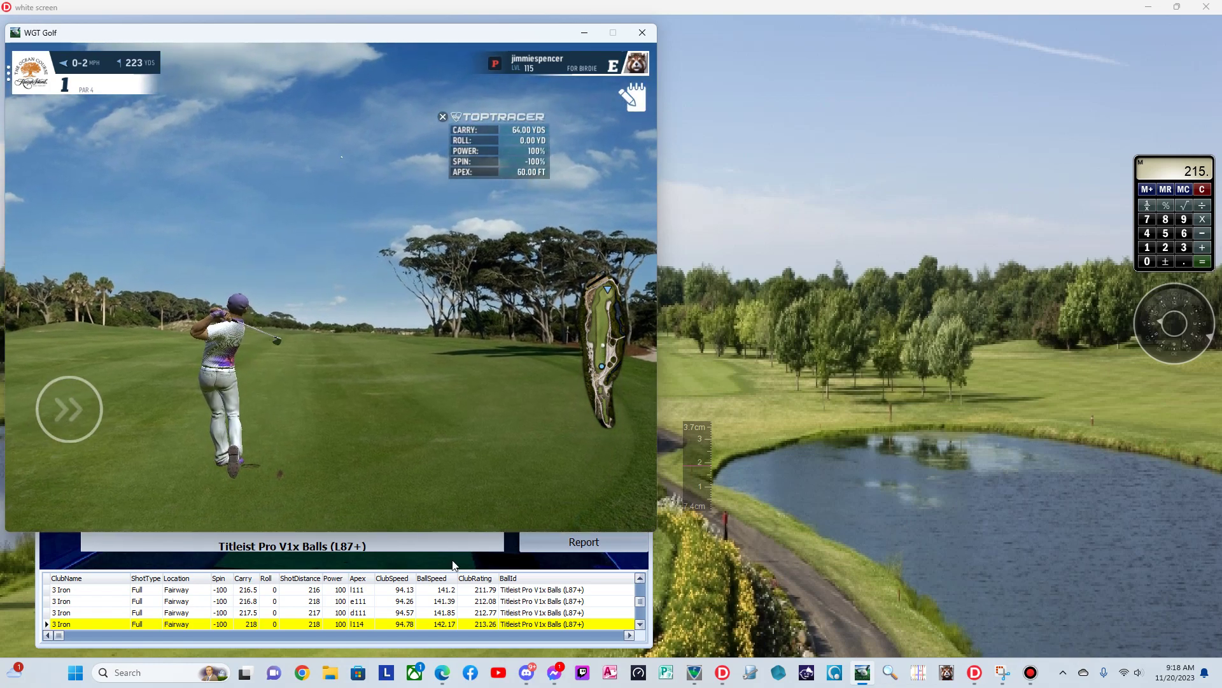
Step: In Driving Range, log a new full 3 Iron fairway shot with carry 215 and apex e108
click(453, 565)
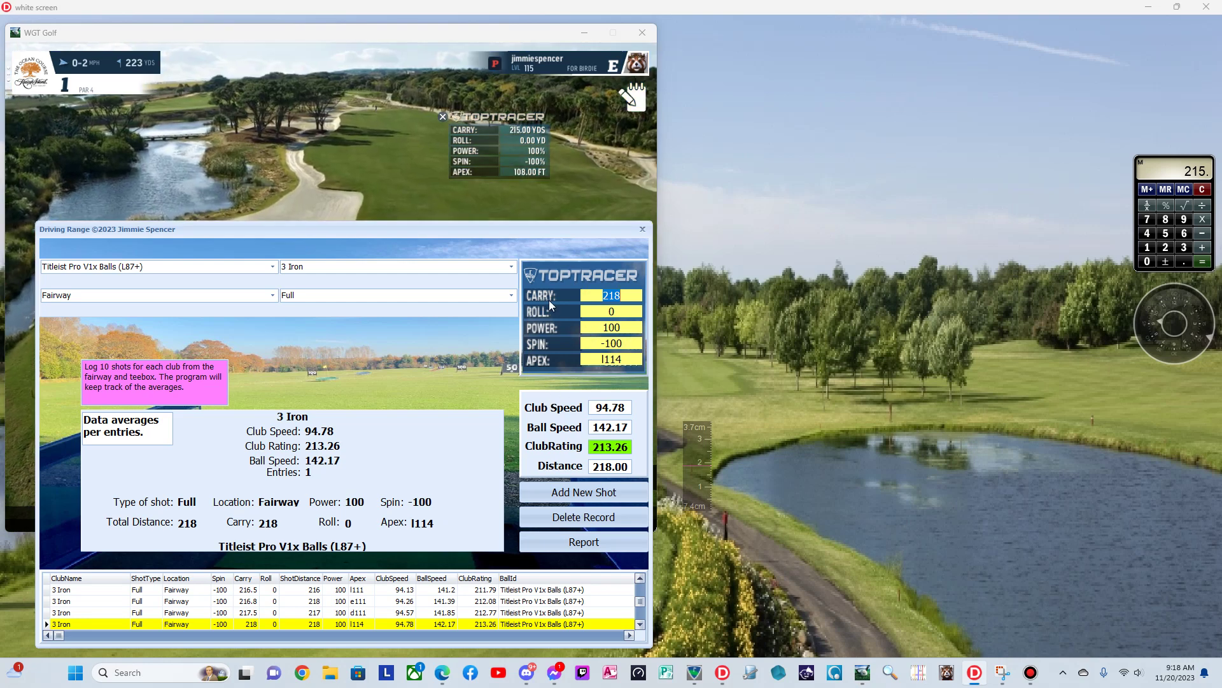
text(215)
key(Tab)
key(Tab)
key(Tab)
key(Tab)
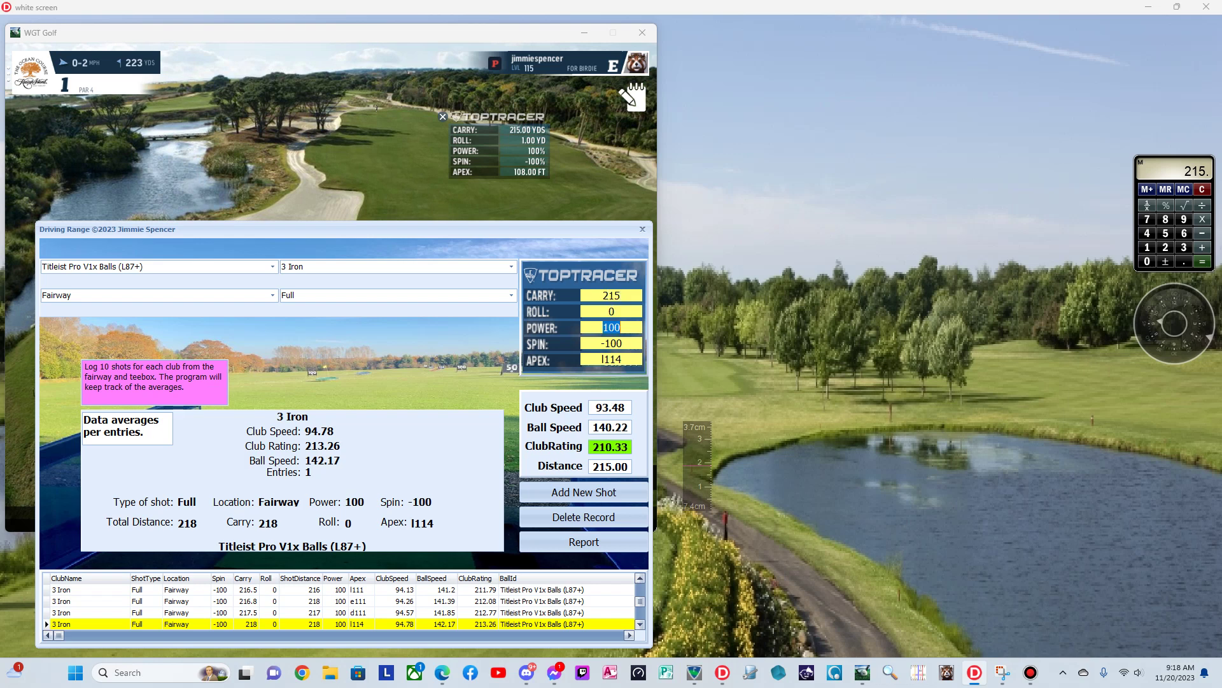
text(e108)
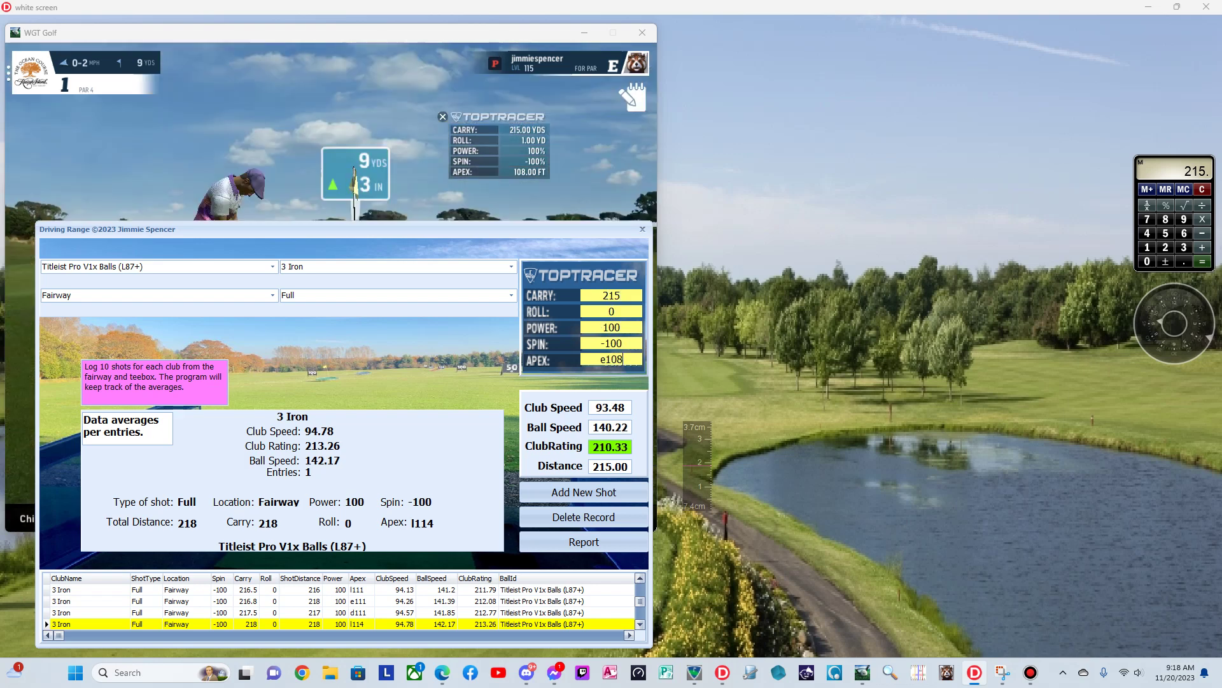
click(583, 492)
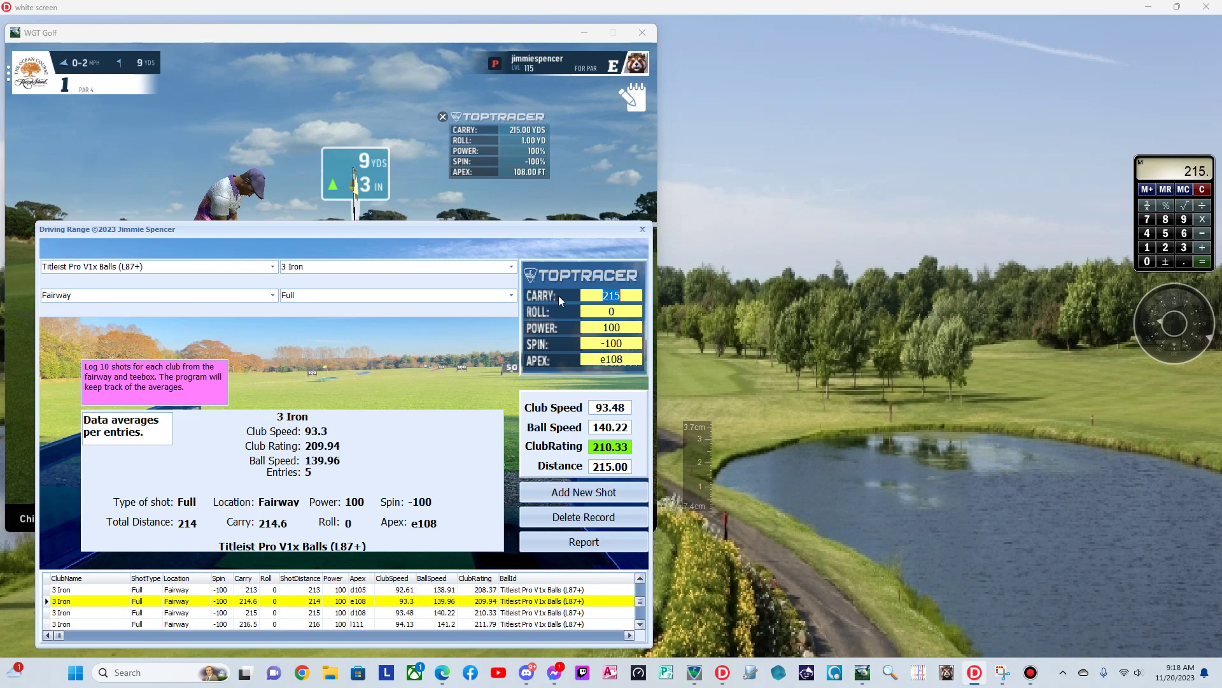
Step: Back in WGT Golf, take a mulligan on the 215-yard shot and replay it with a full-power 3 iron
click(488, 178)
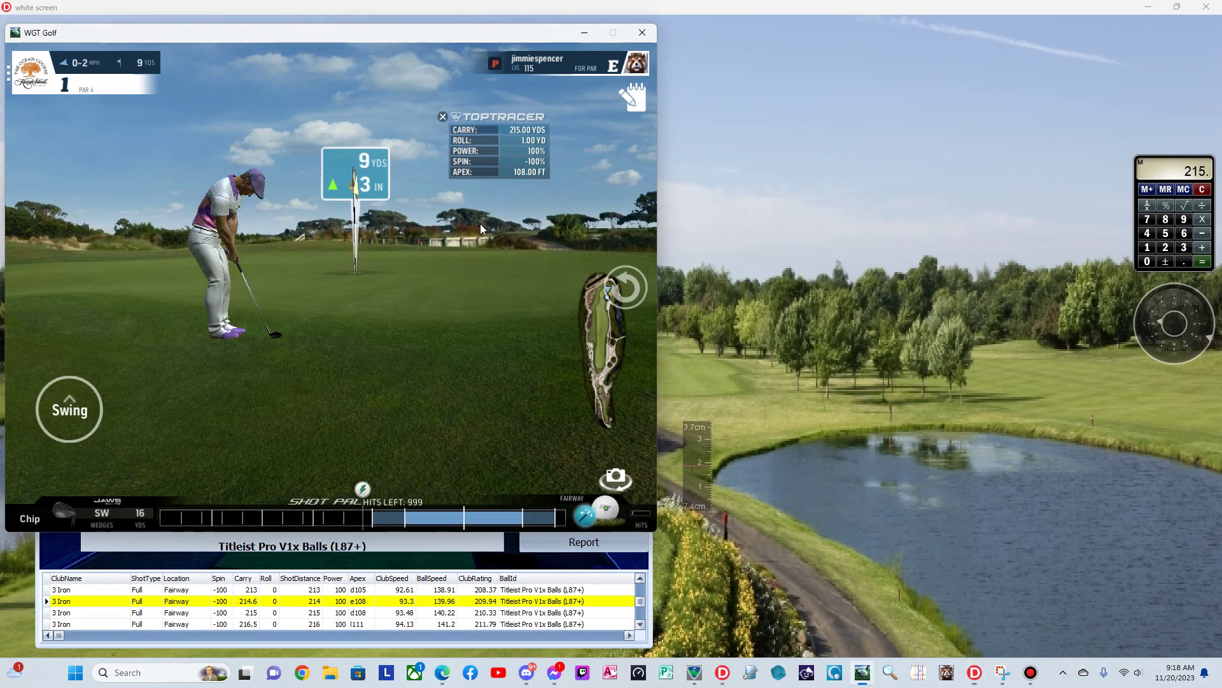
click(613, 281)
click(454, 288)
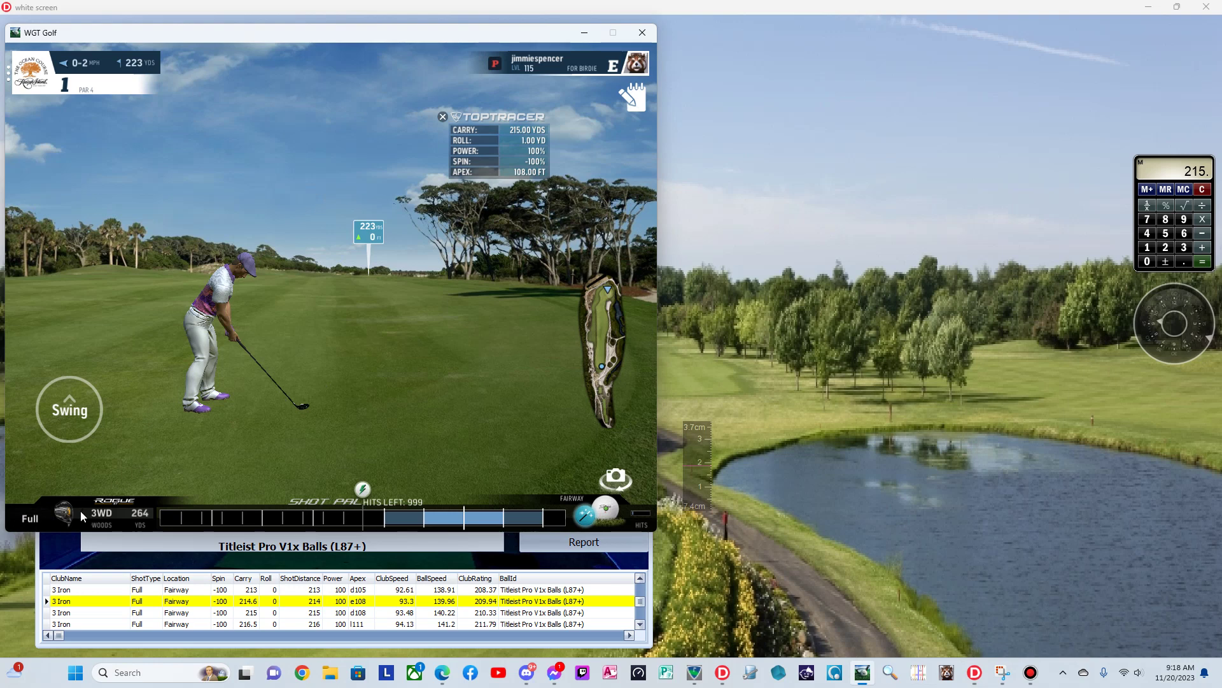
click(80, 514)
click(29, 455)
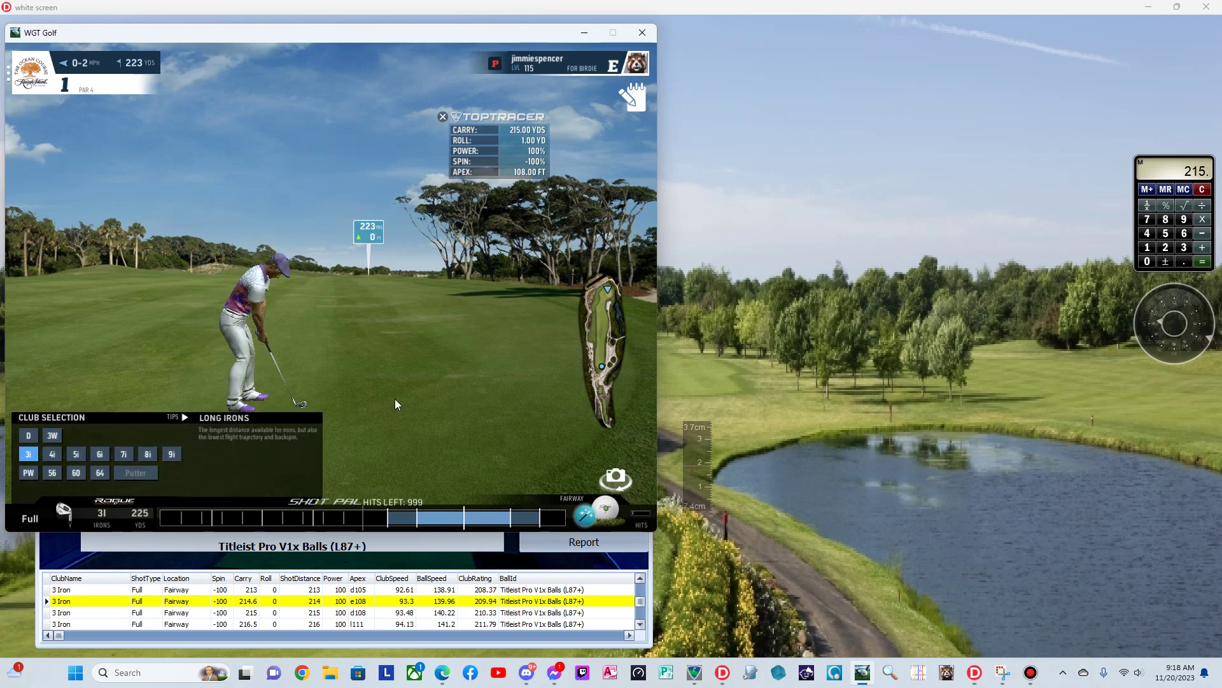
click(552, 521)
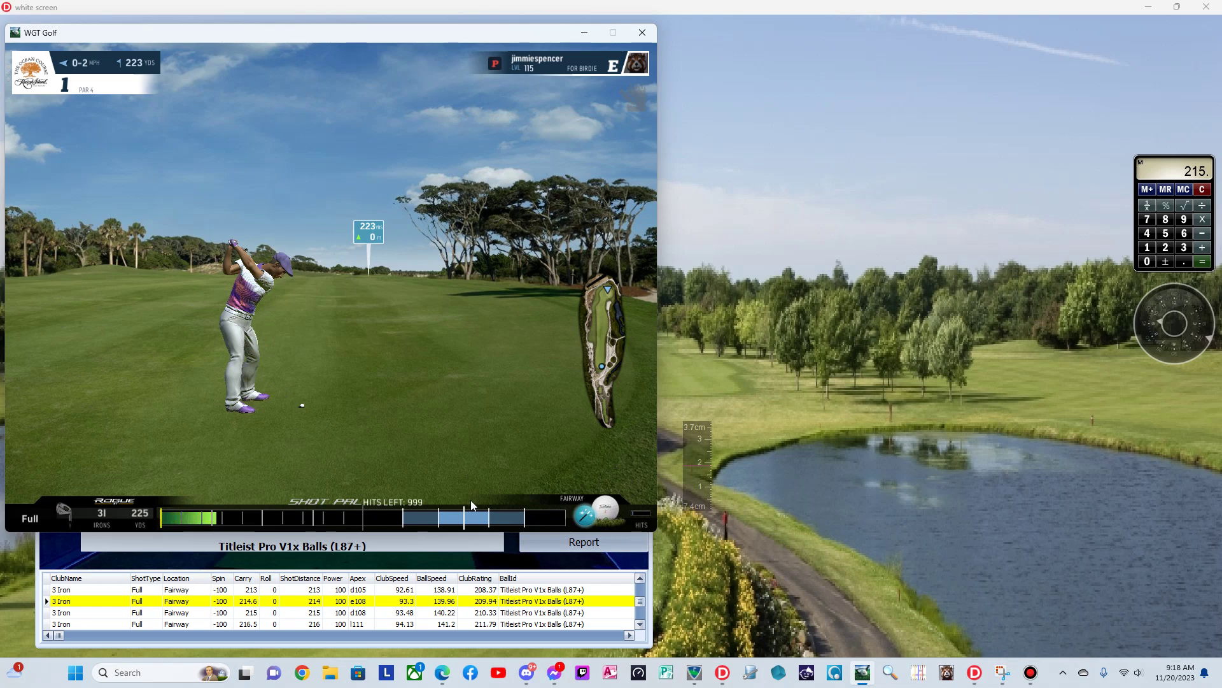
Step: In Driving Range, log a new full 3 Iron fairway shot with carry 216 and apex l111
click(460, 549)
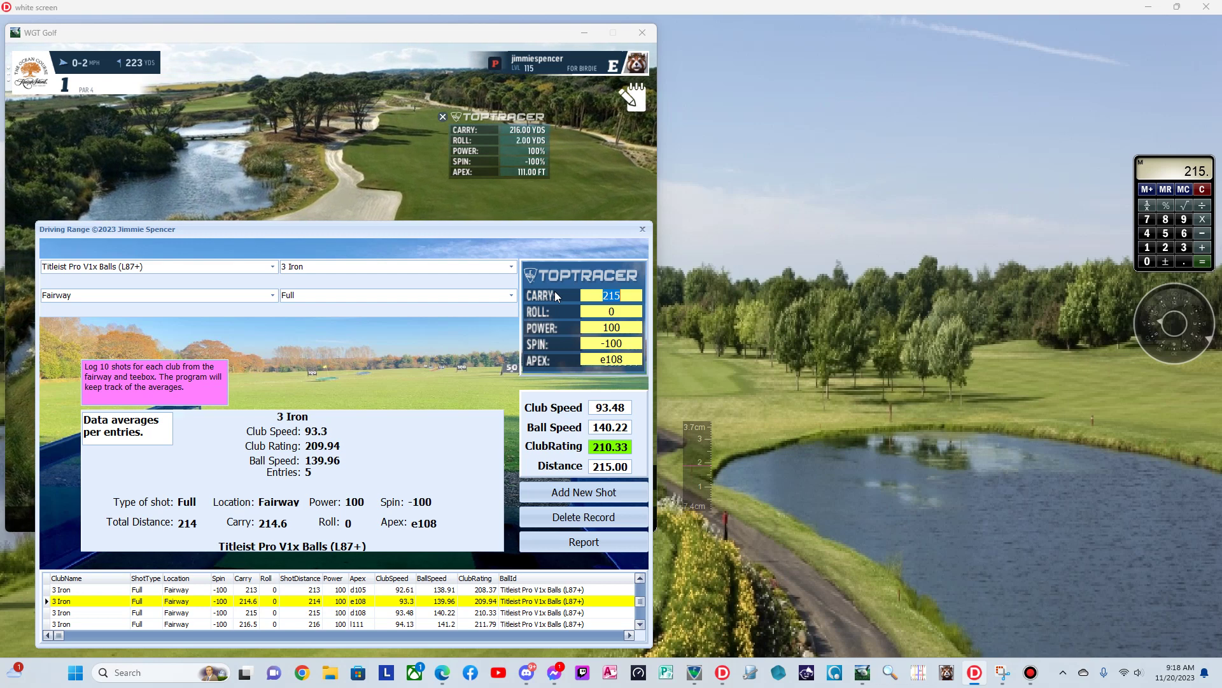
text(21)
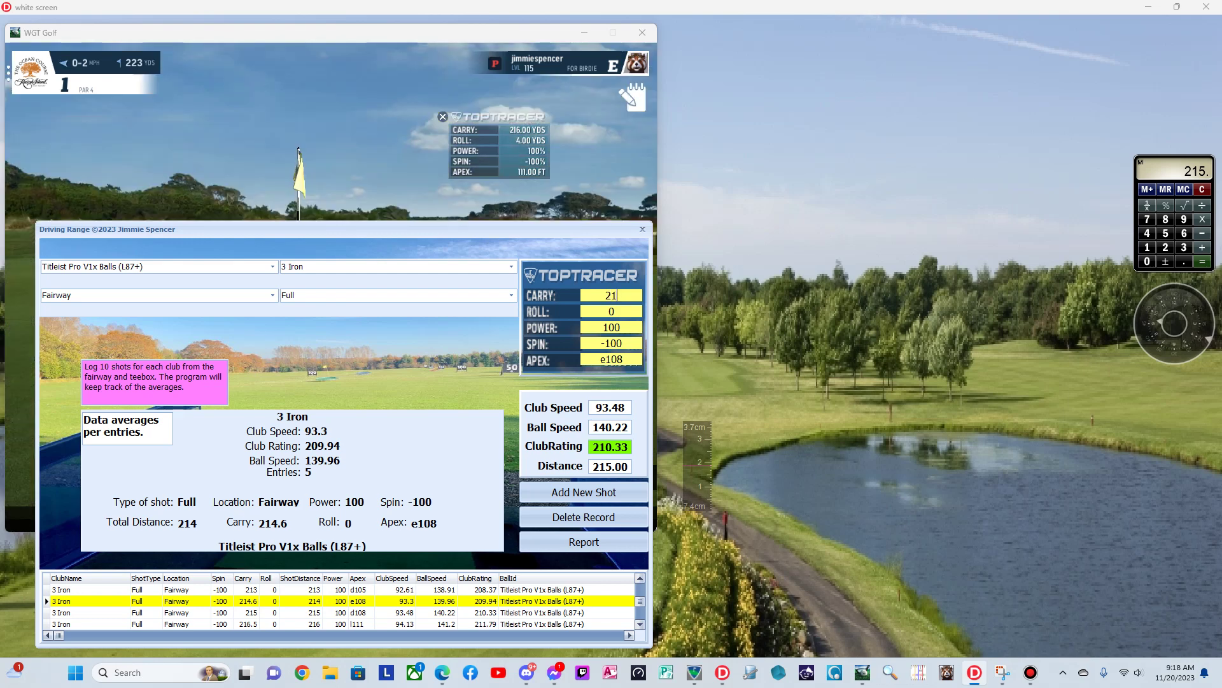
text(6)
key(Tab)
key(Tab)
key(Tab)
key(Tab)
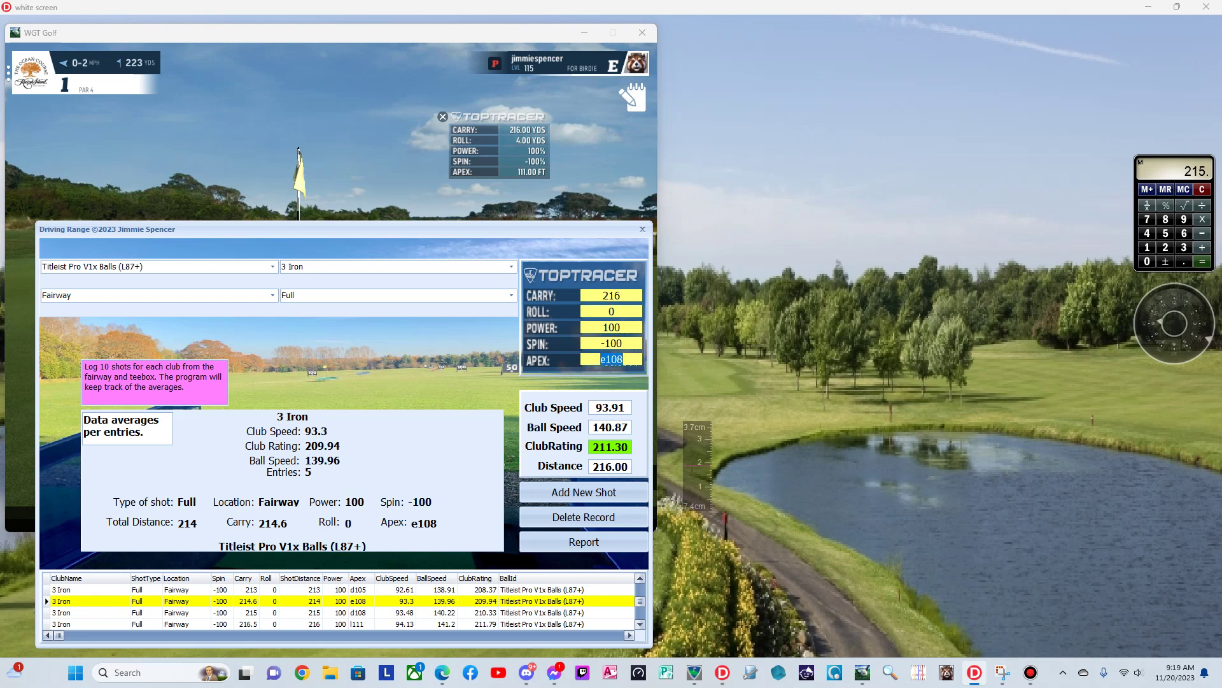
text(l111)
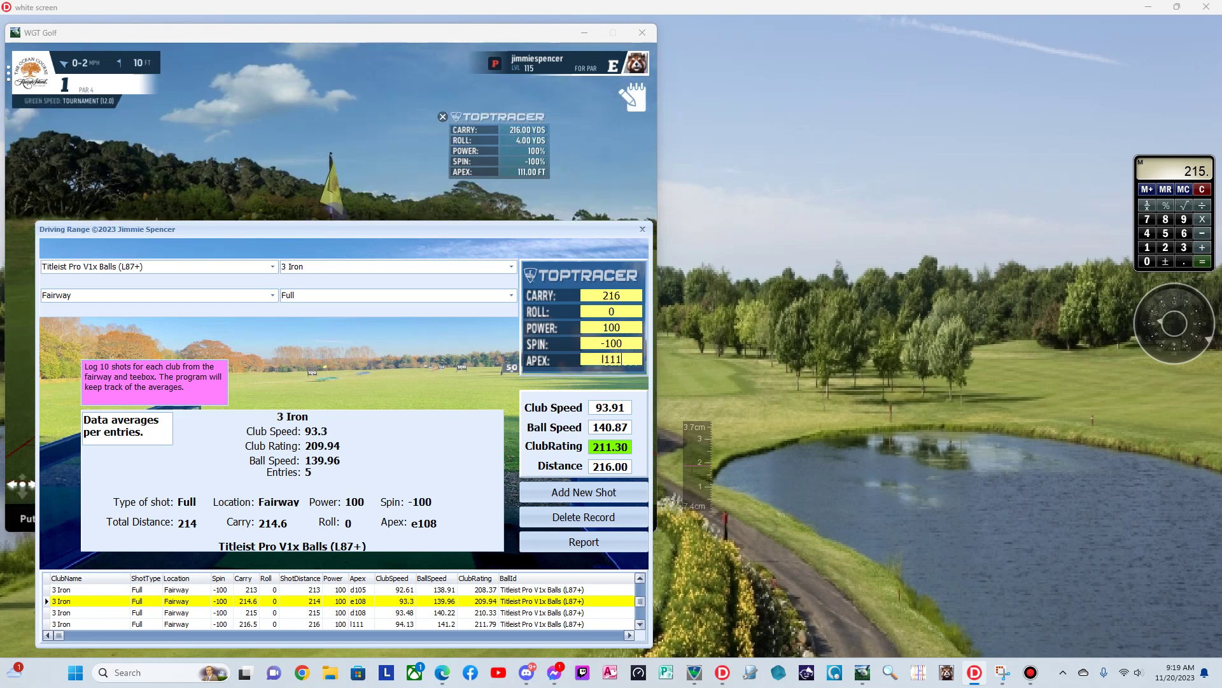
key(Tab)
key(Return)
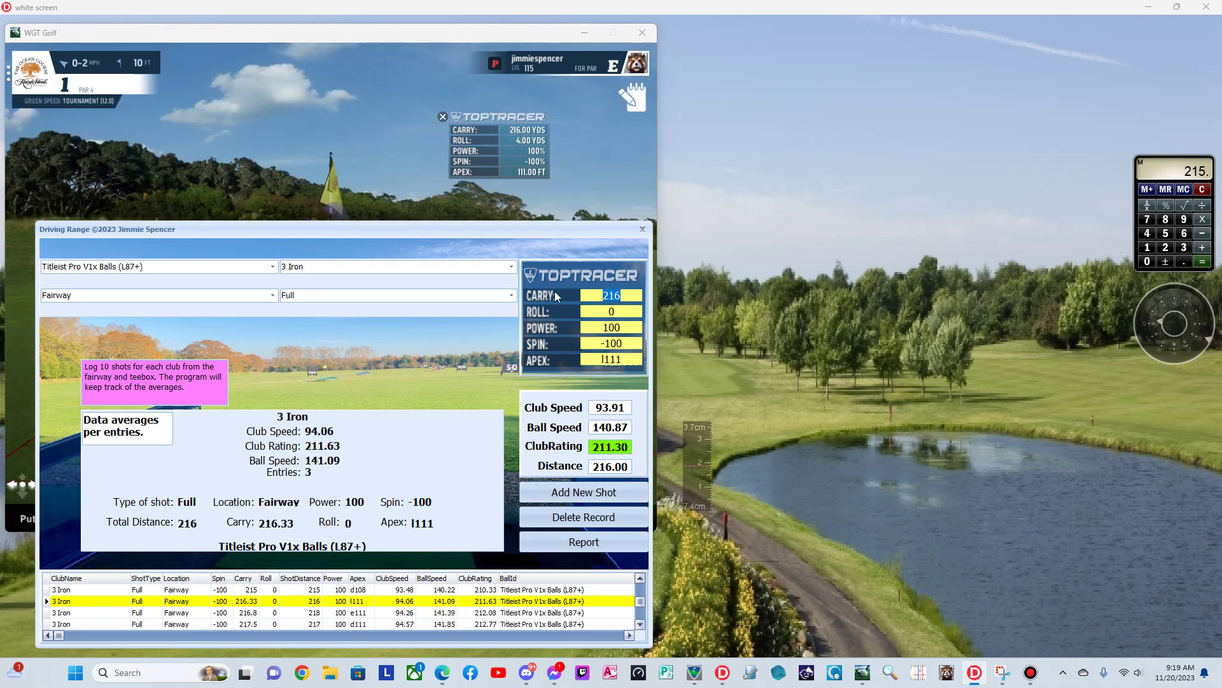
Step: Back in WGT Golf, take a mulligan on the 216-yard shot and hit a full-power 3 iron from the fairway
click(480, 208)
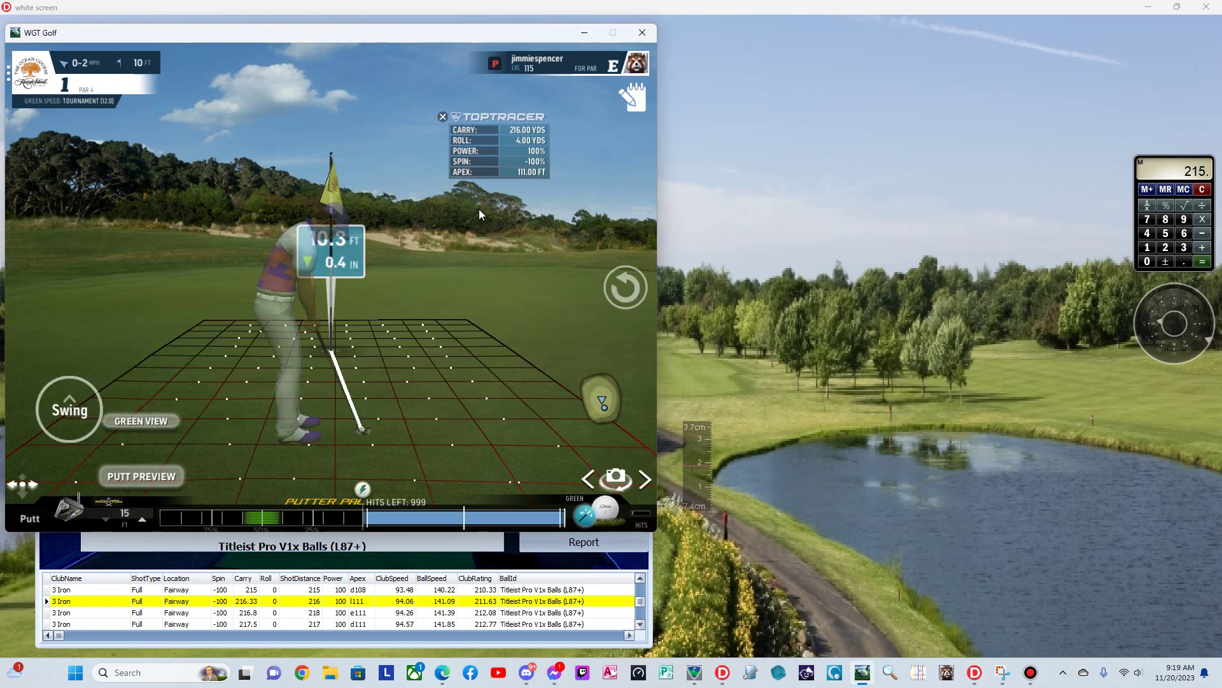
click(629, 284)
click(482, 285)
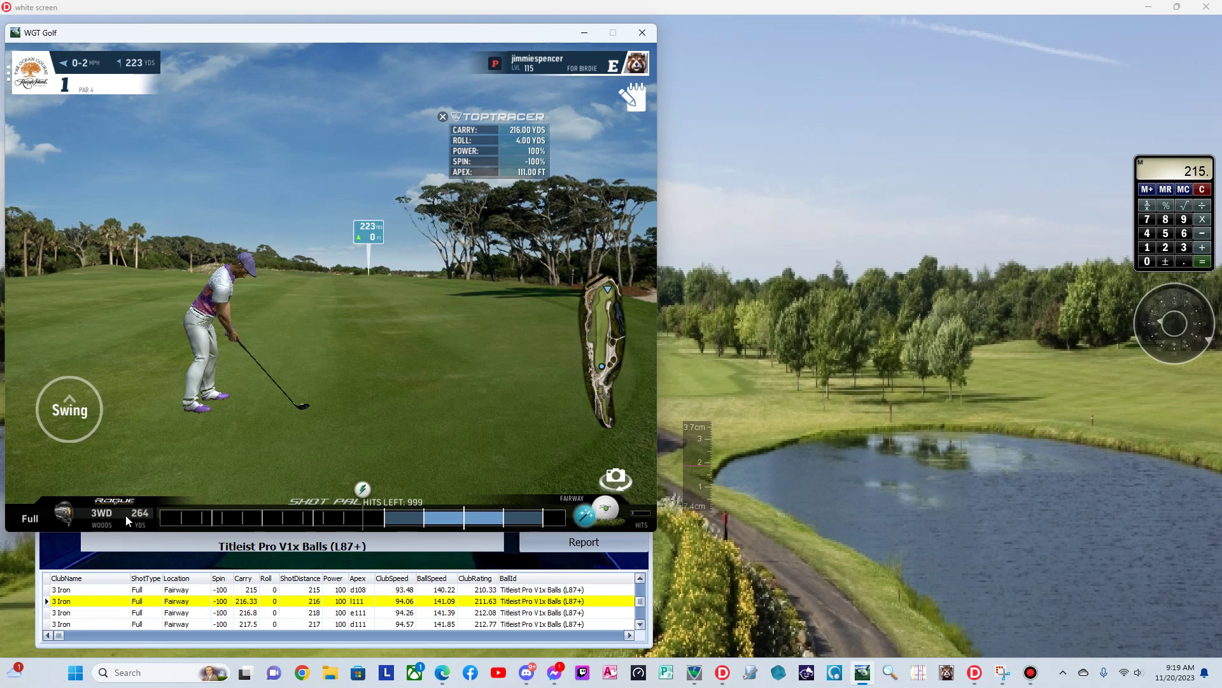
click(63, 513)
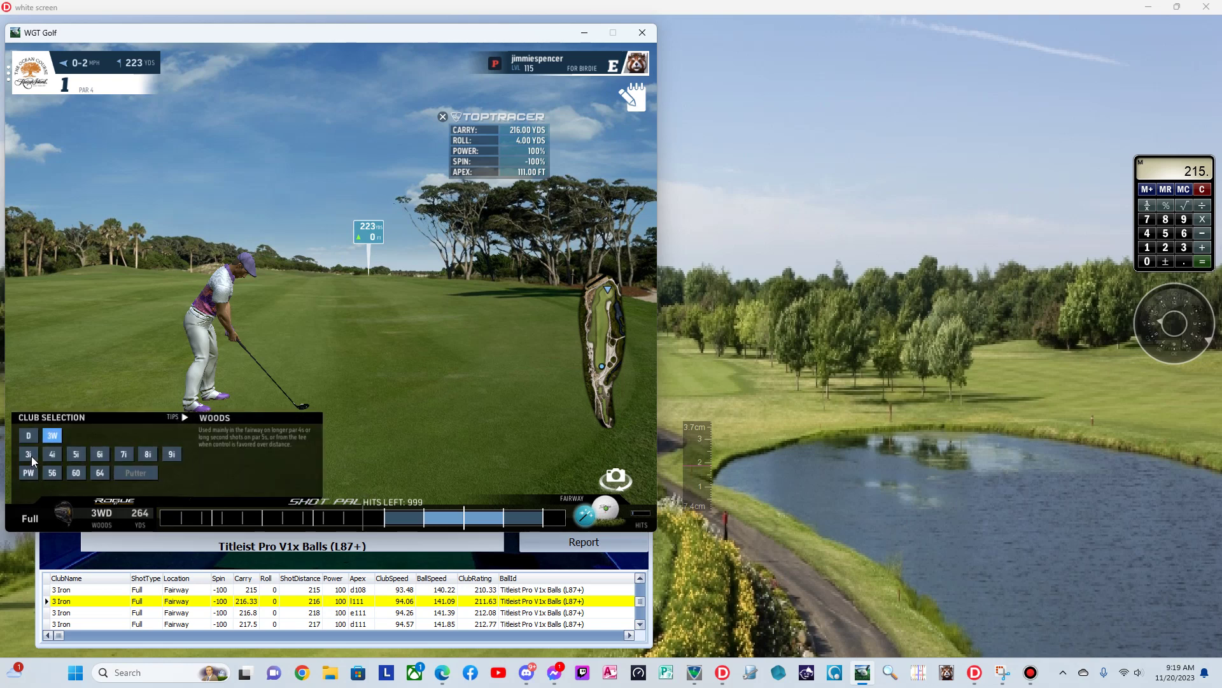
click(28, 454)
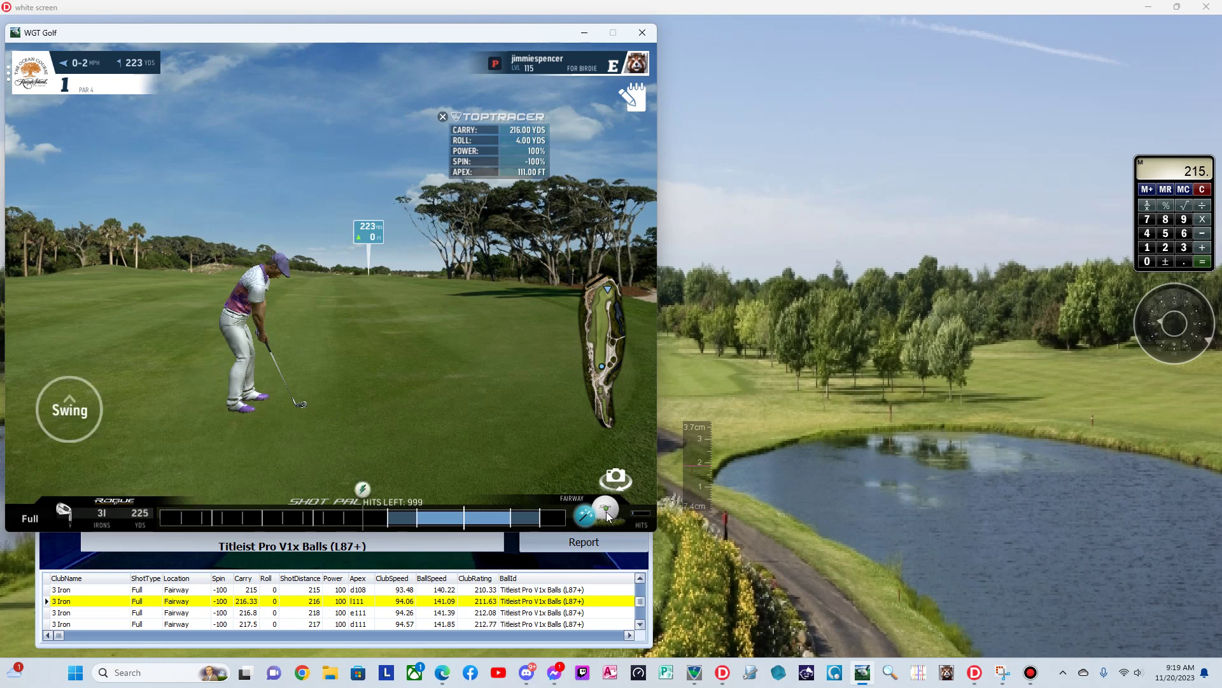
click(414, 516)
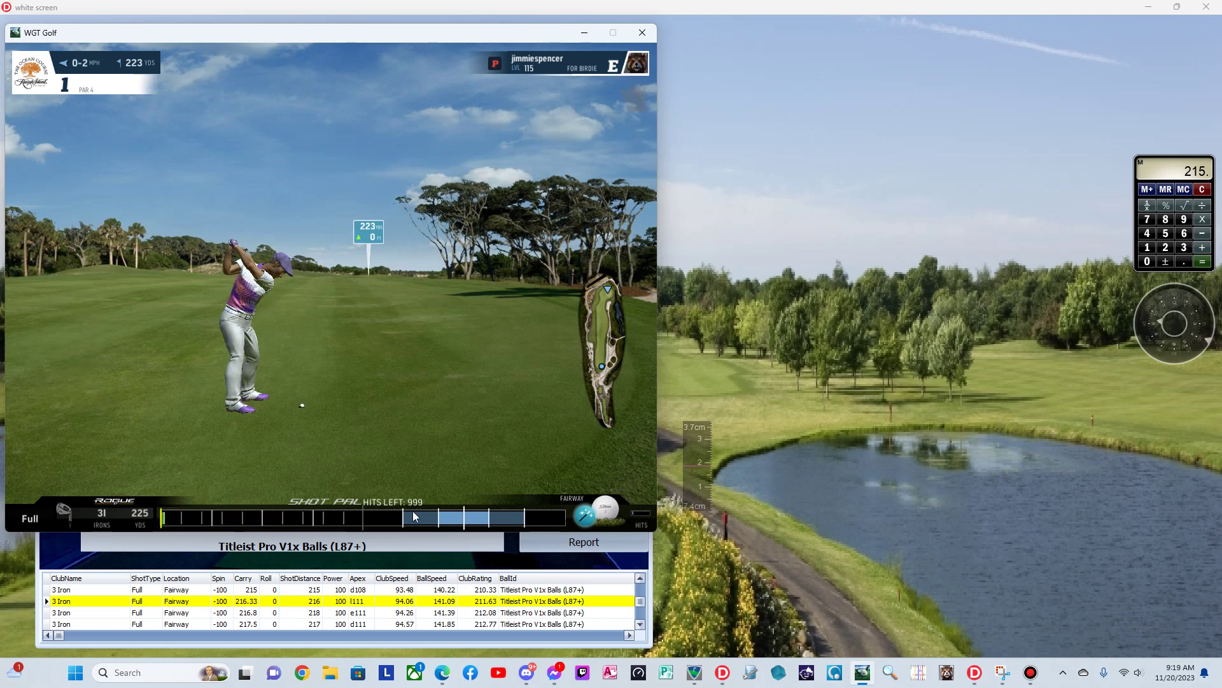
click(472, 514)
Step: In Driving Range, log a new full 3 Iron fairway shot with carry 218 and apex d111
click(461, 565)
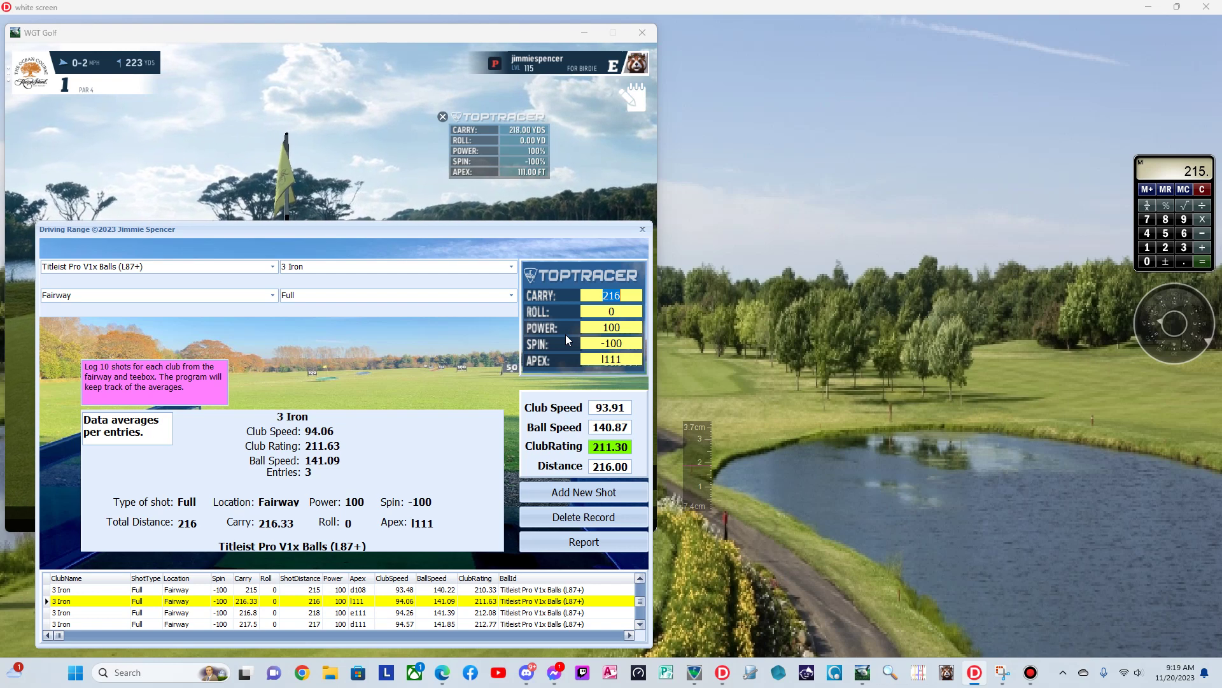
text(218)
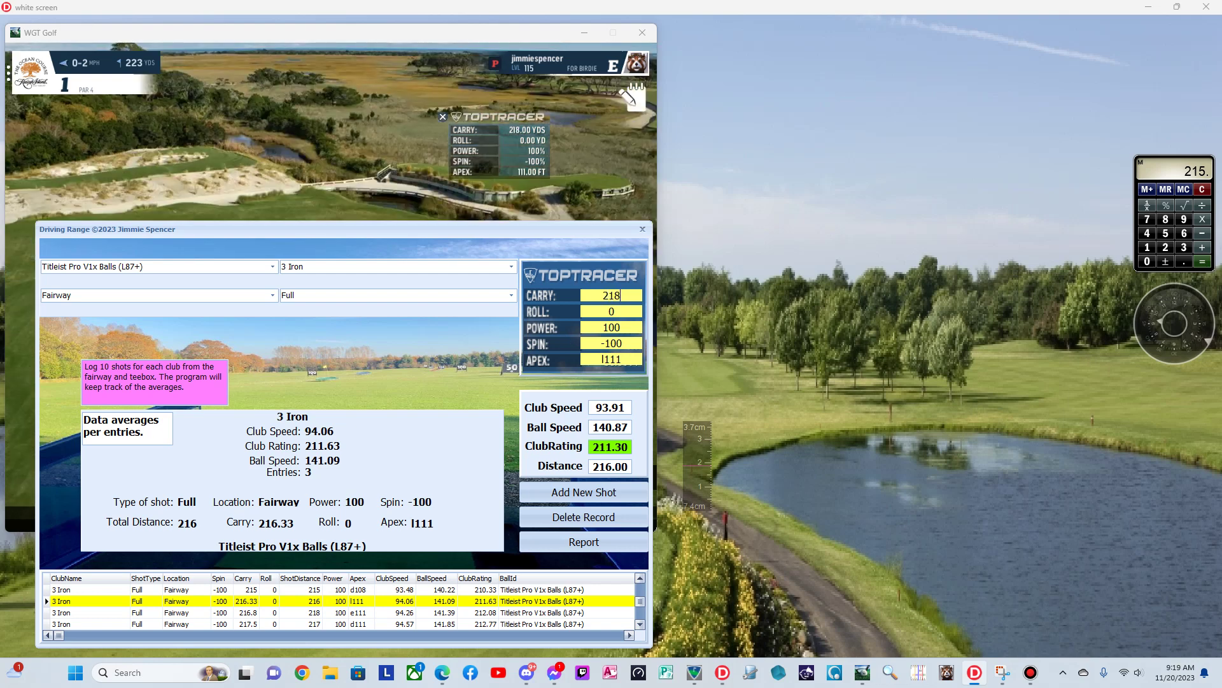
key(Tab)
key(Tab)
key(Tab)
key(Tab)
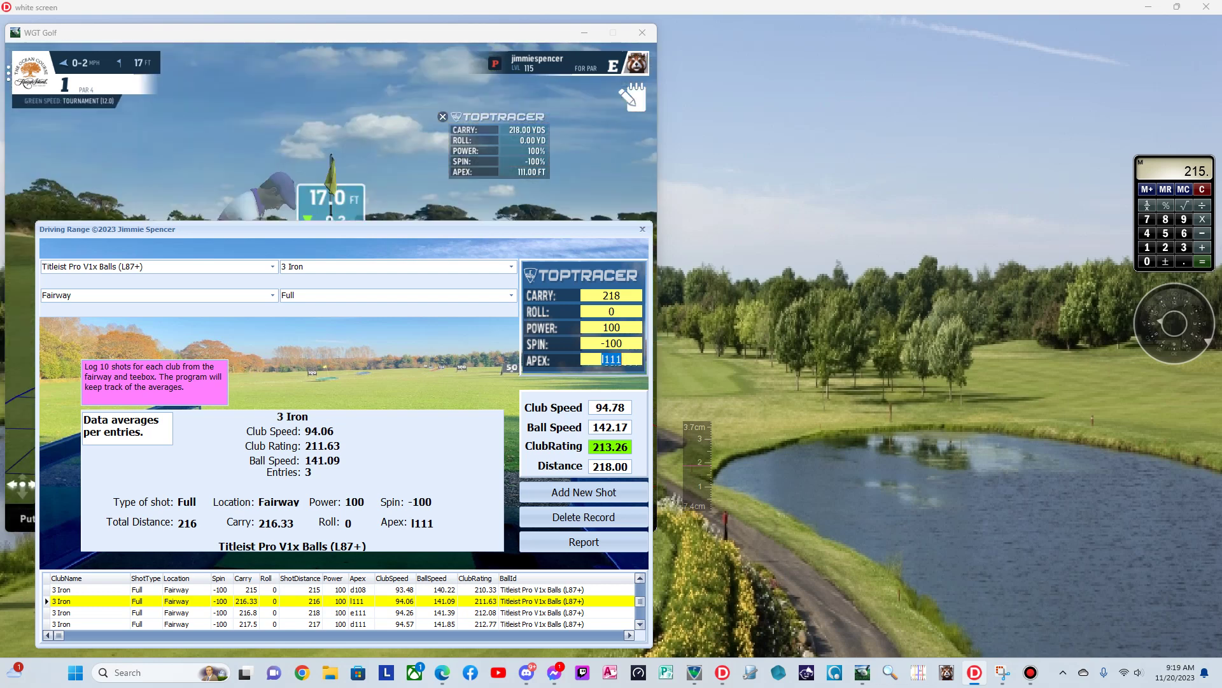
text(d111)
key(Return)
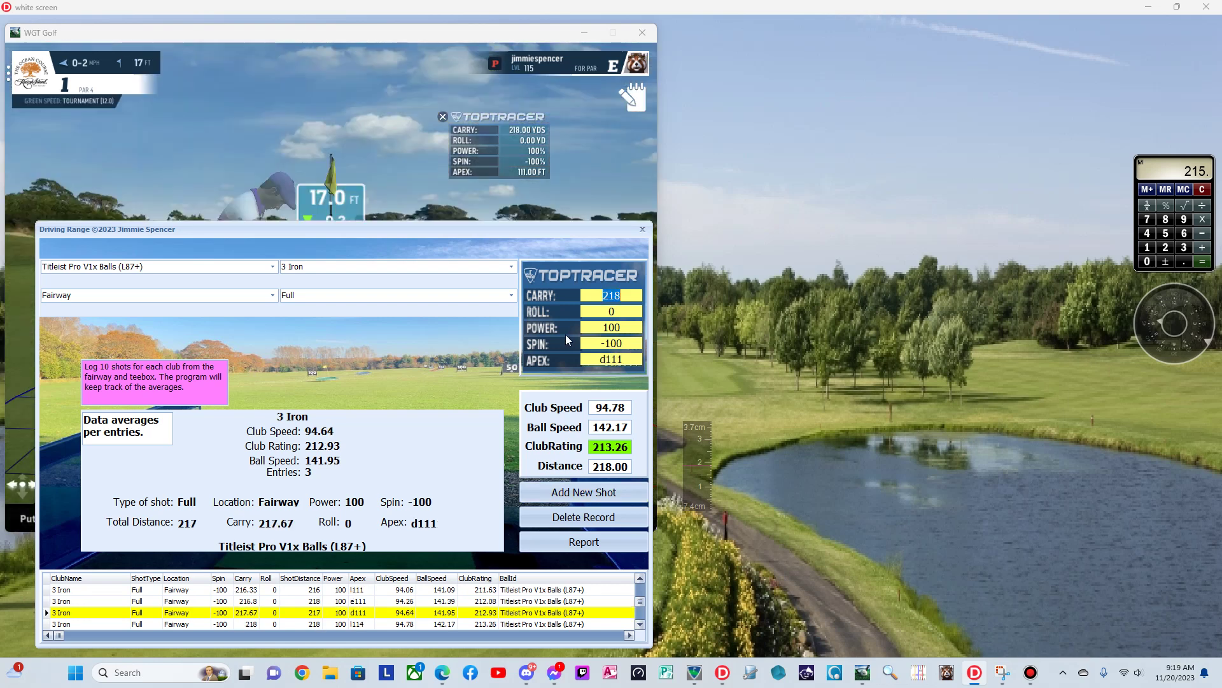
Step: Open the mapped ball averages report full screen and examine the apex codes and shot distances of rows 6, 7 and 8
click(543, 549)
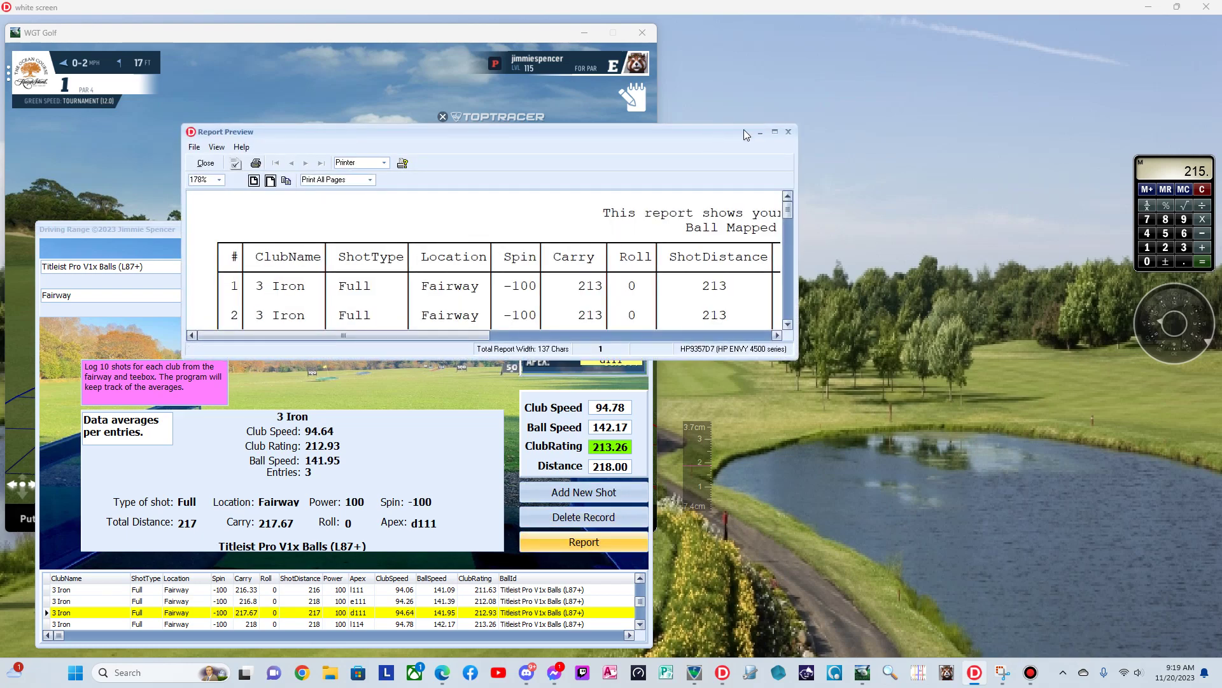
click(775, 132)
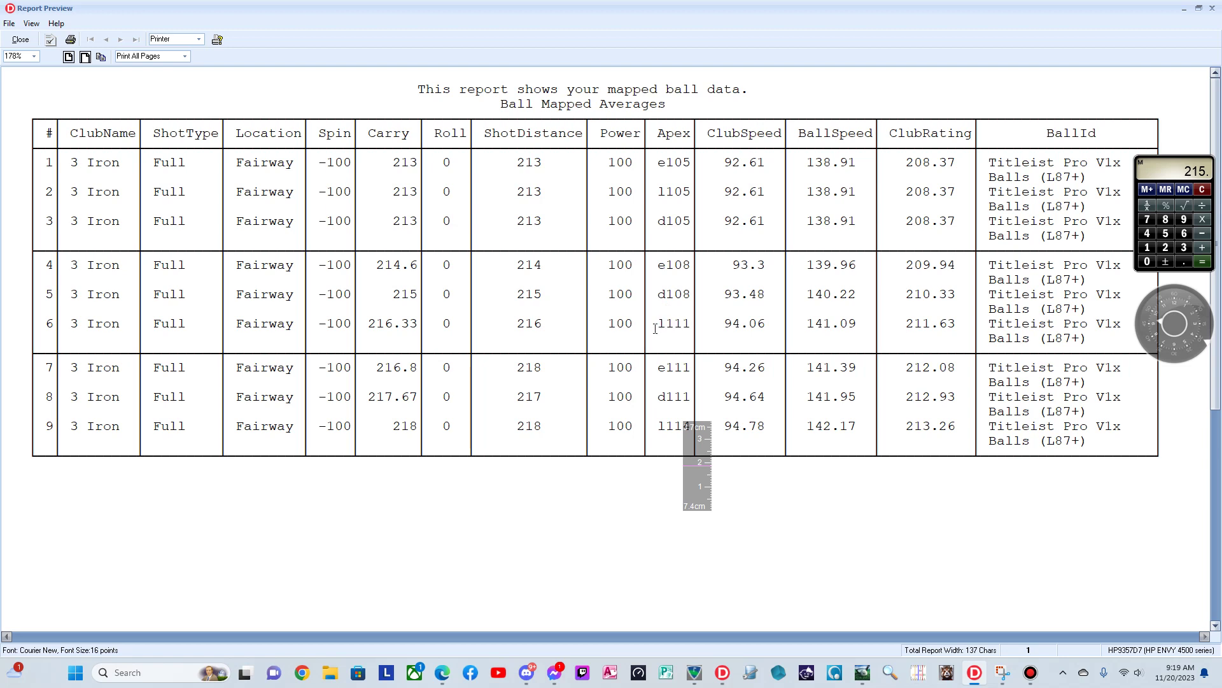
drag(655, 328, 692, 328)
drag(704, 440, 767, 480)
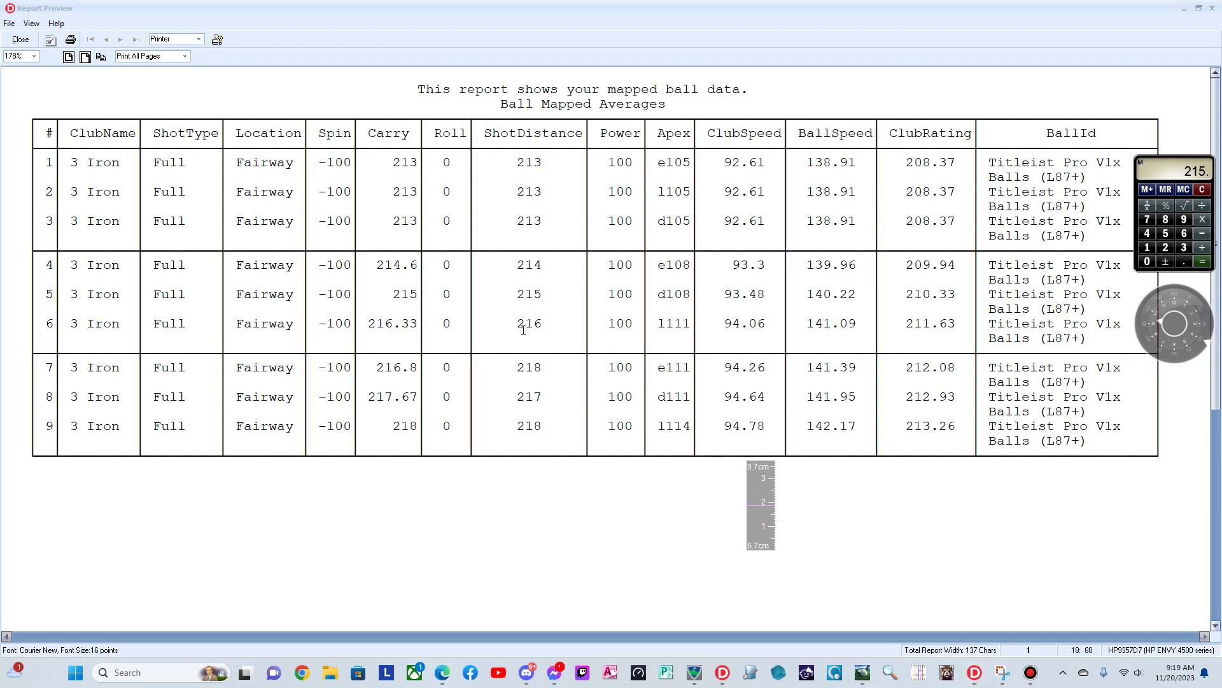
drag(523, 330, 550, 328)
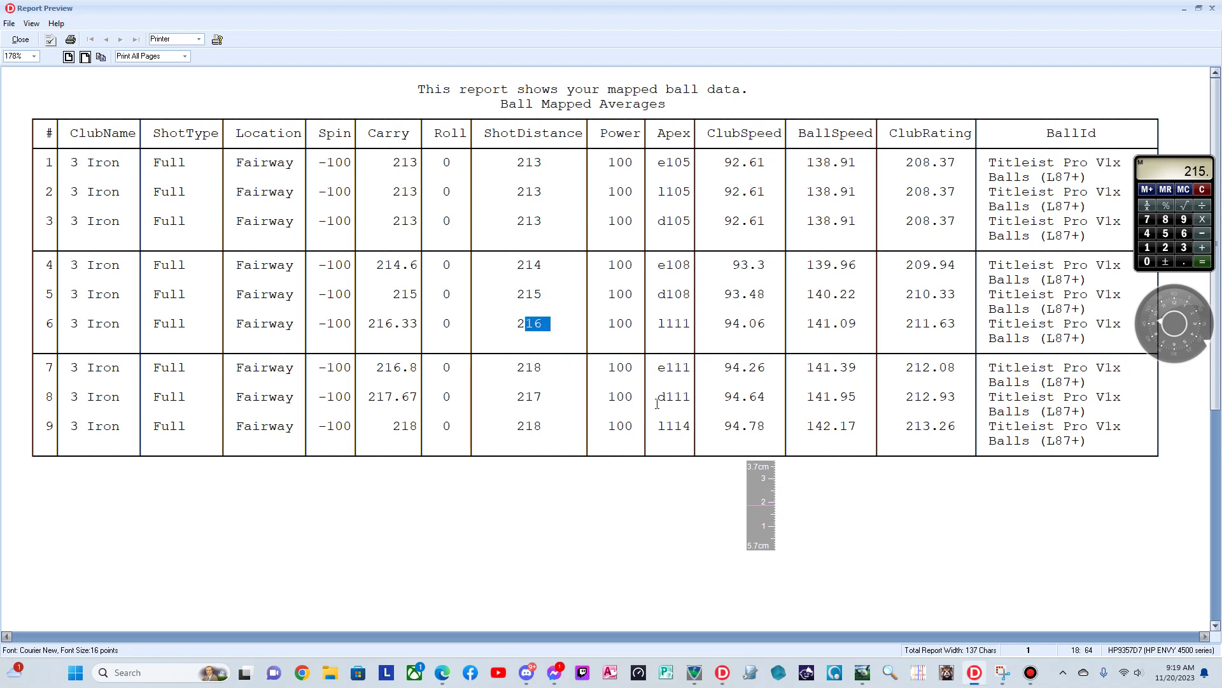
drag(656, 396, 695, 396)
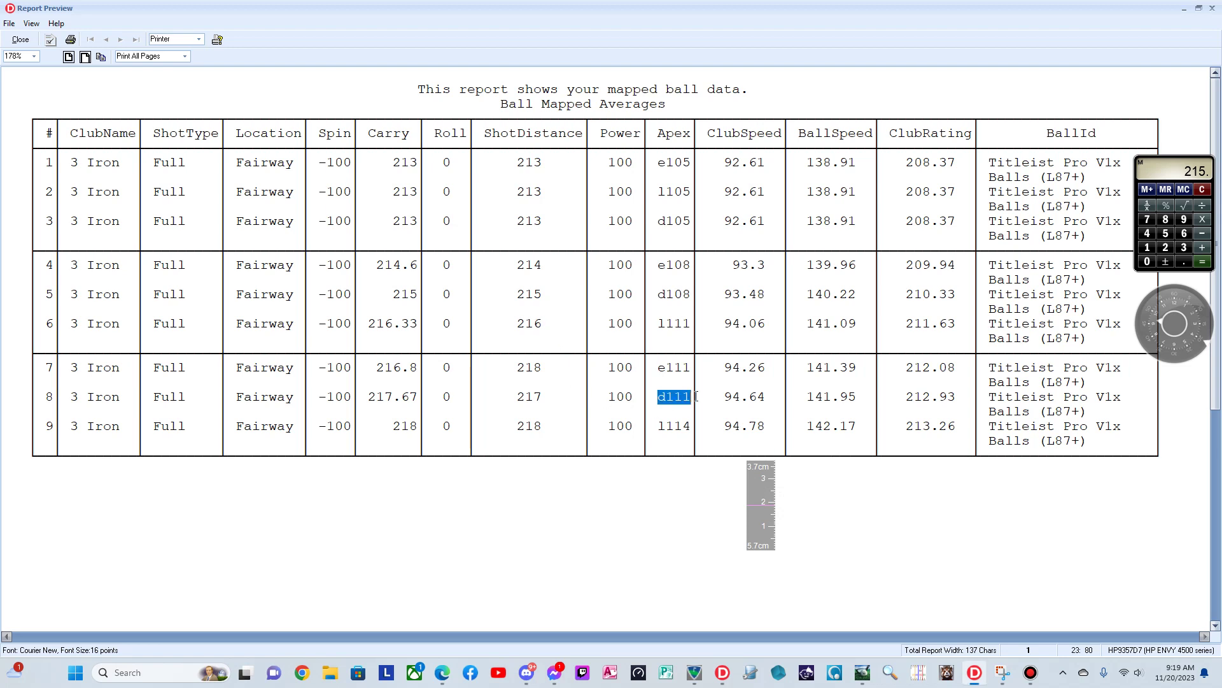
drag(517, 396, 561, 398)
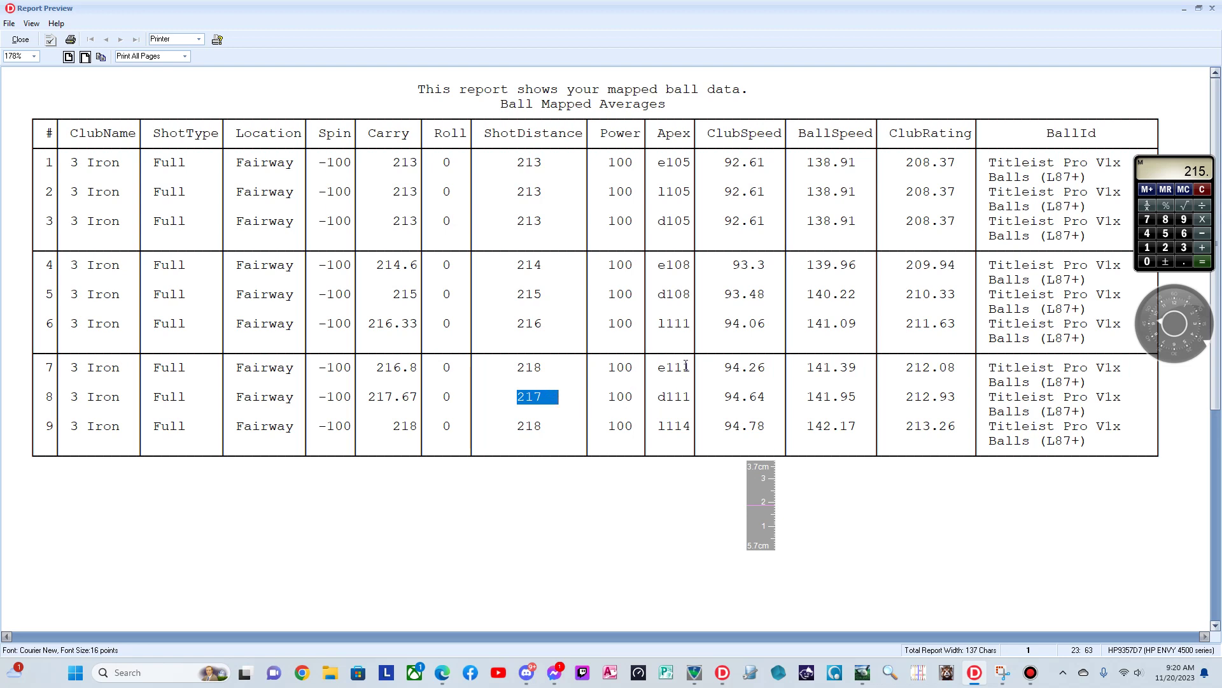
drag(654, 370, 692, 369)
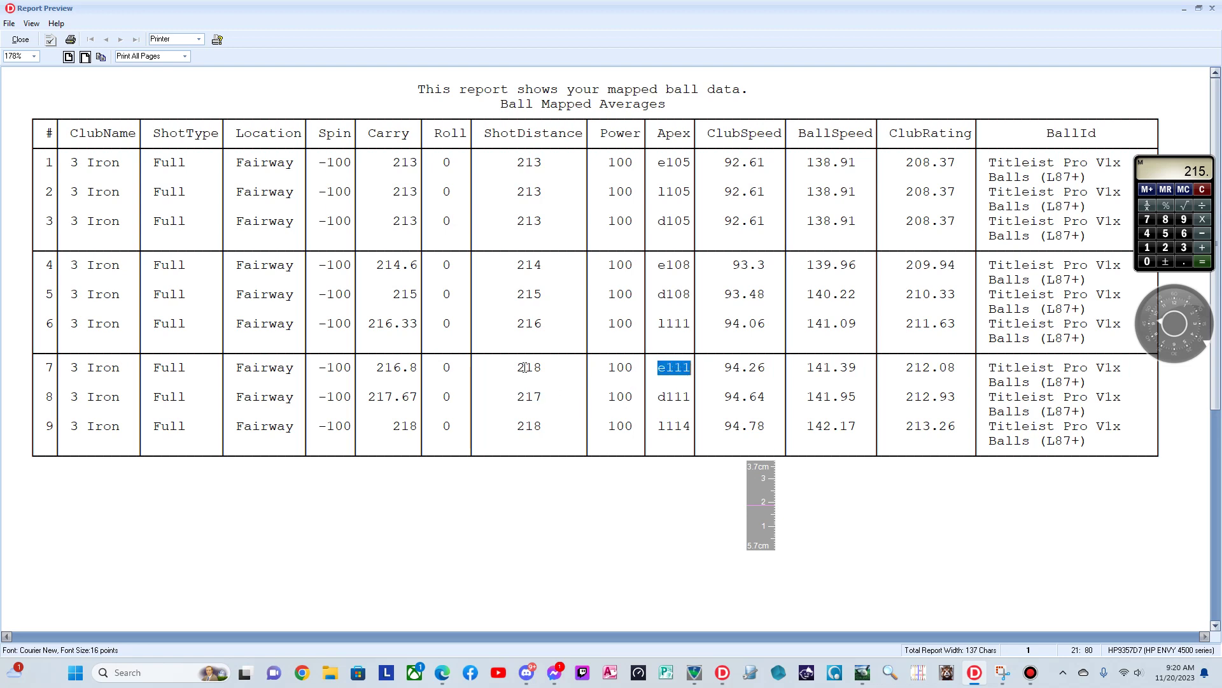
drag(518, 368, 561, 369)
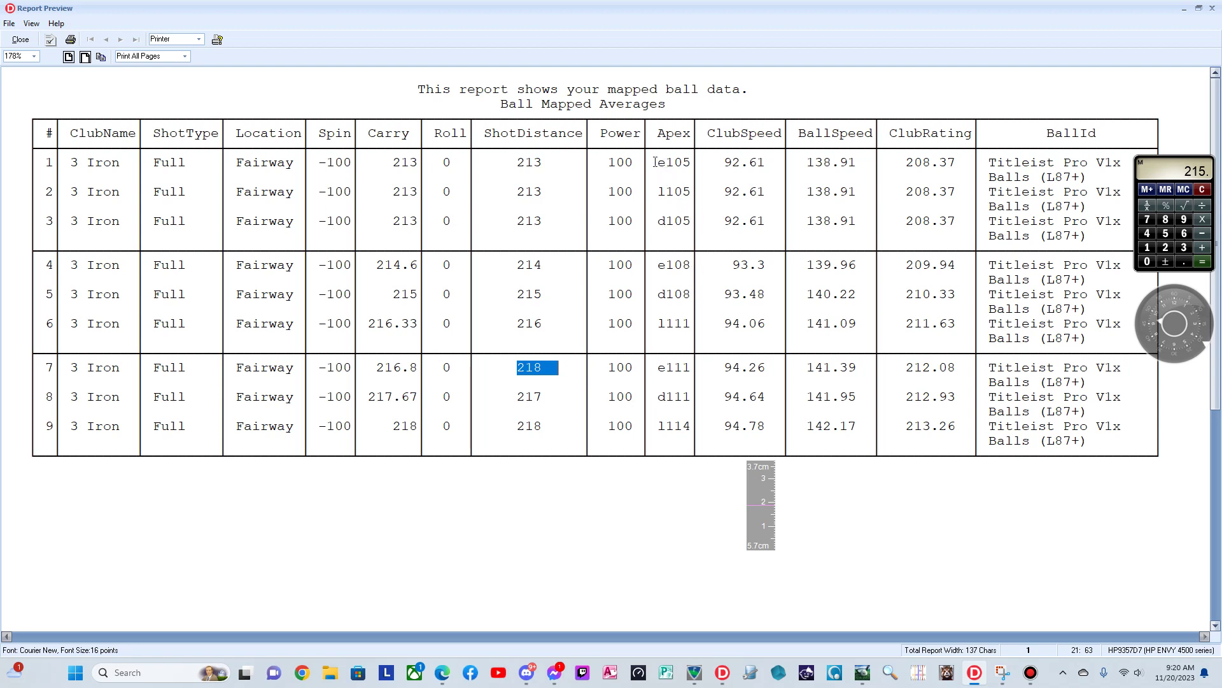
Step: Compare the apex codes in report rows 1 to 3 and rows 6 and 7, and close the report
drag(657, 162, 700, 232)
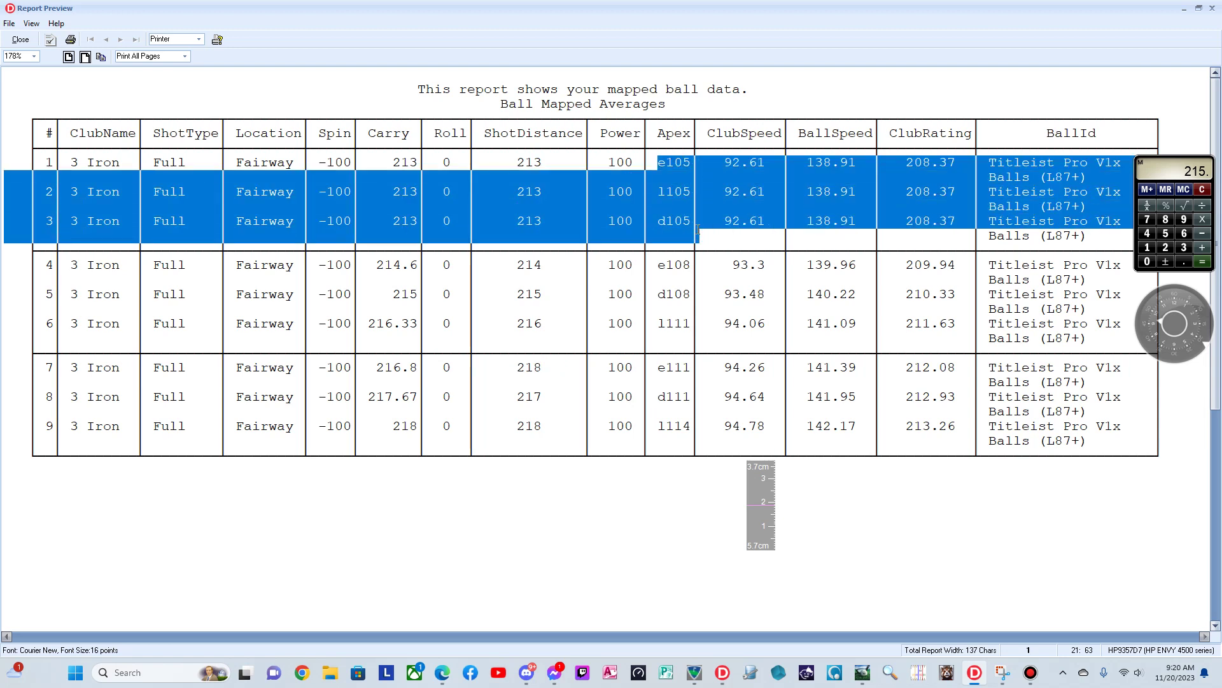
click(560, 194)
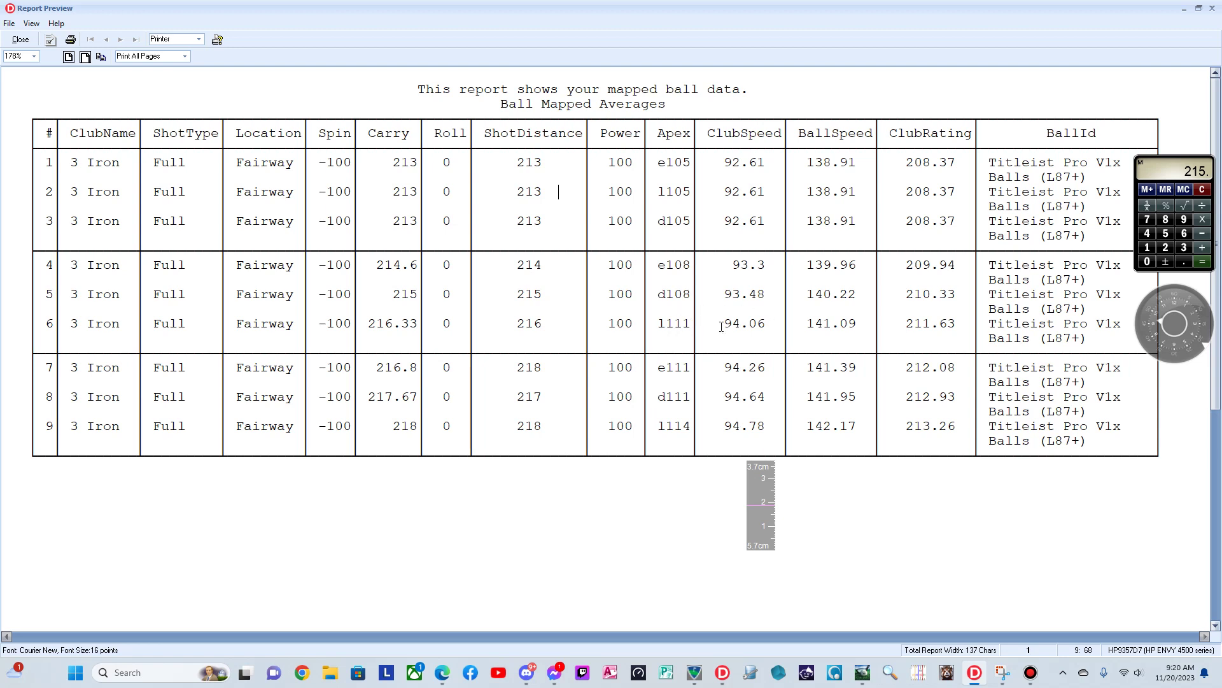
drag(661, 323, 680, 347)
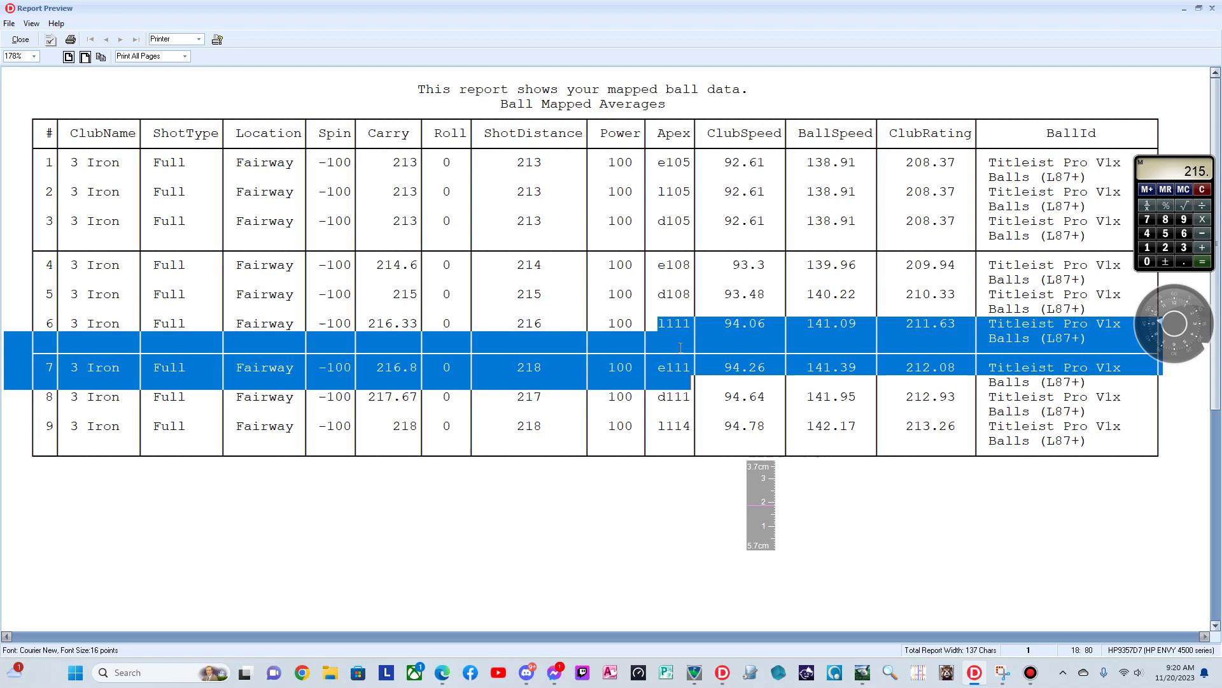
click(680, 310)
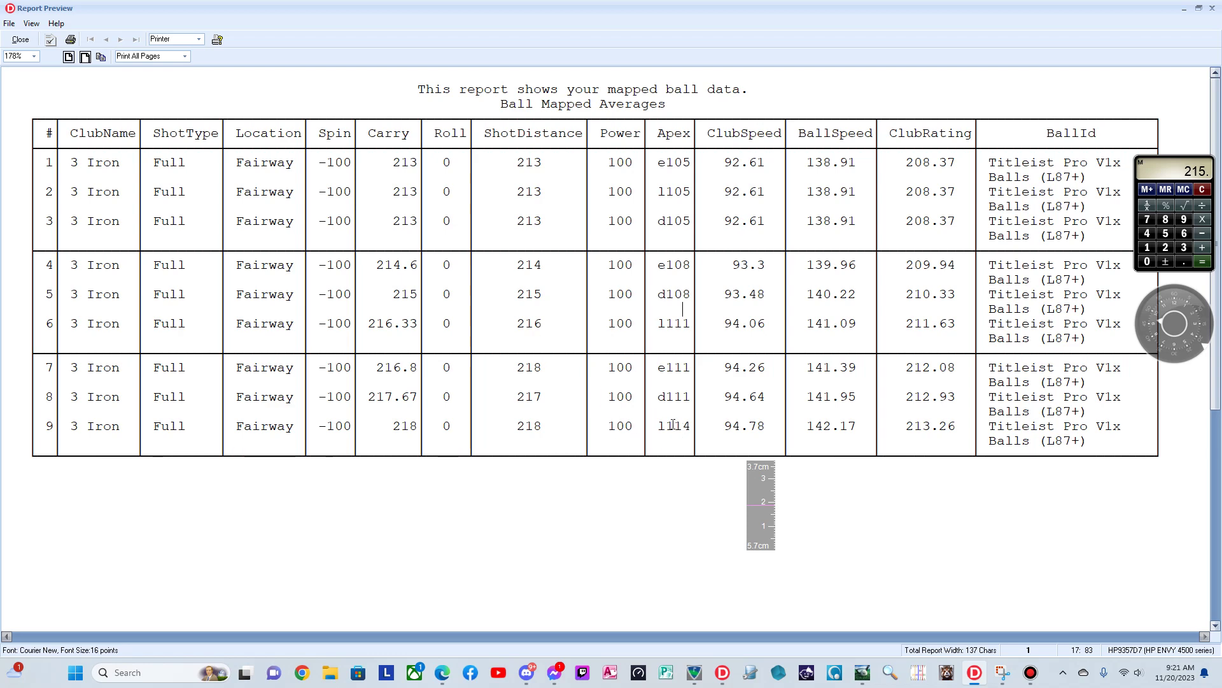
click(1212, 8)
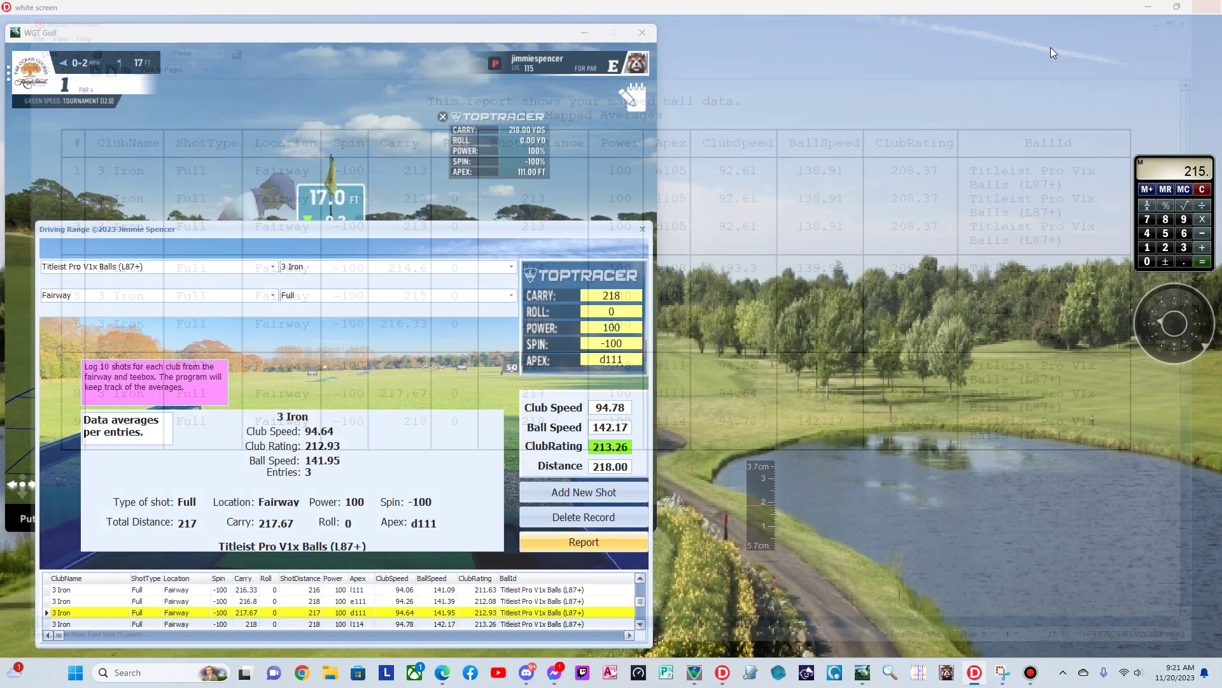
Step: Return to WGT Golf, take a mulligan on the 218-yard shot, and replay it with a full-power 3 iron
click(459, 196)
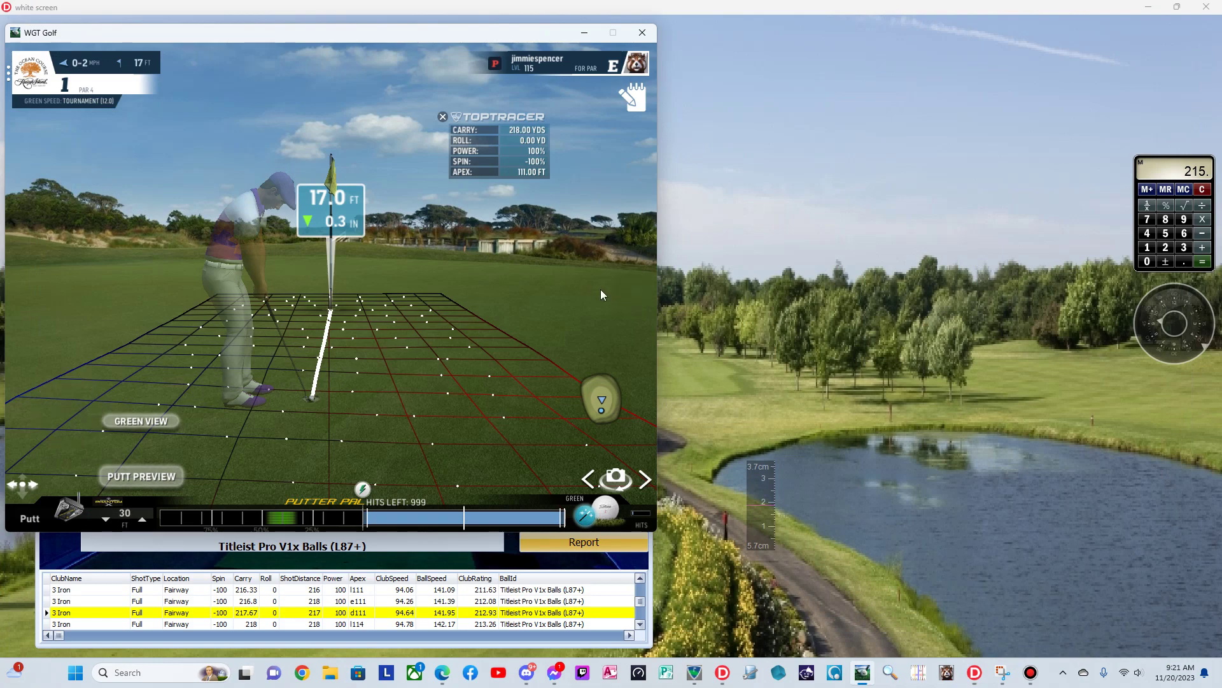
click(601, 289)
click(478, 289)
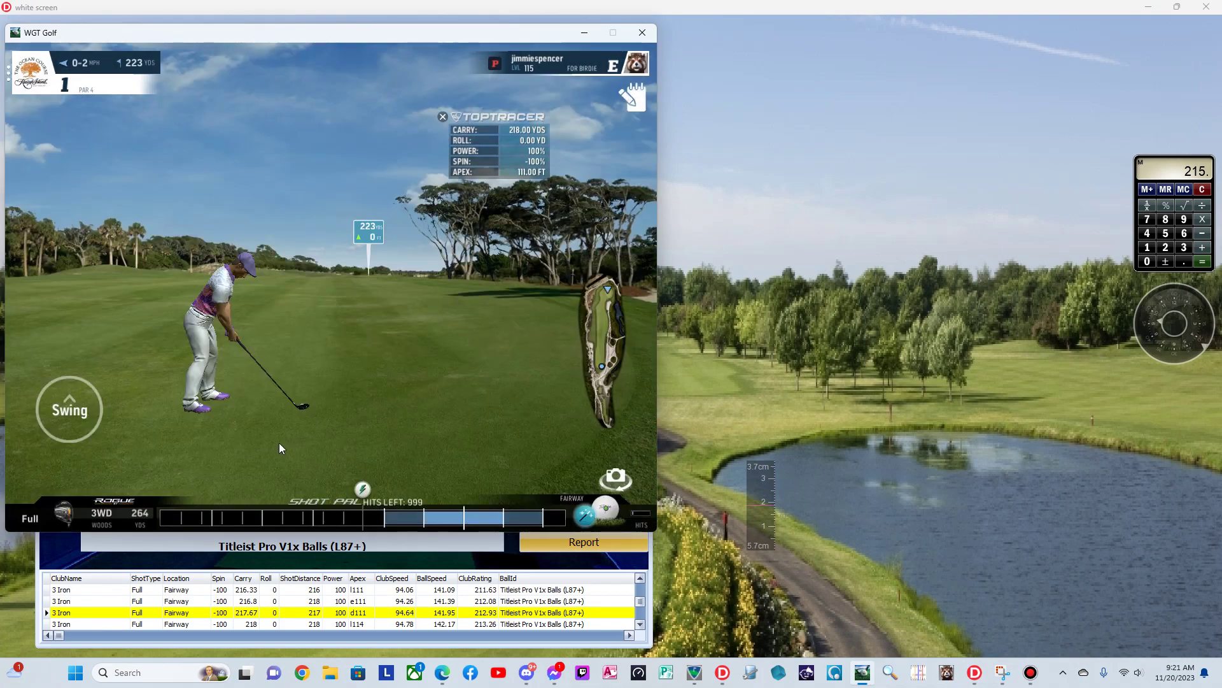
click(64, 511)
click(28, 454)
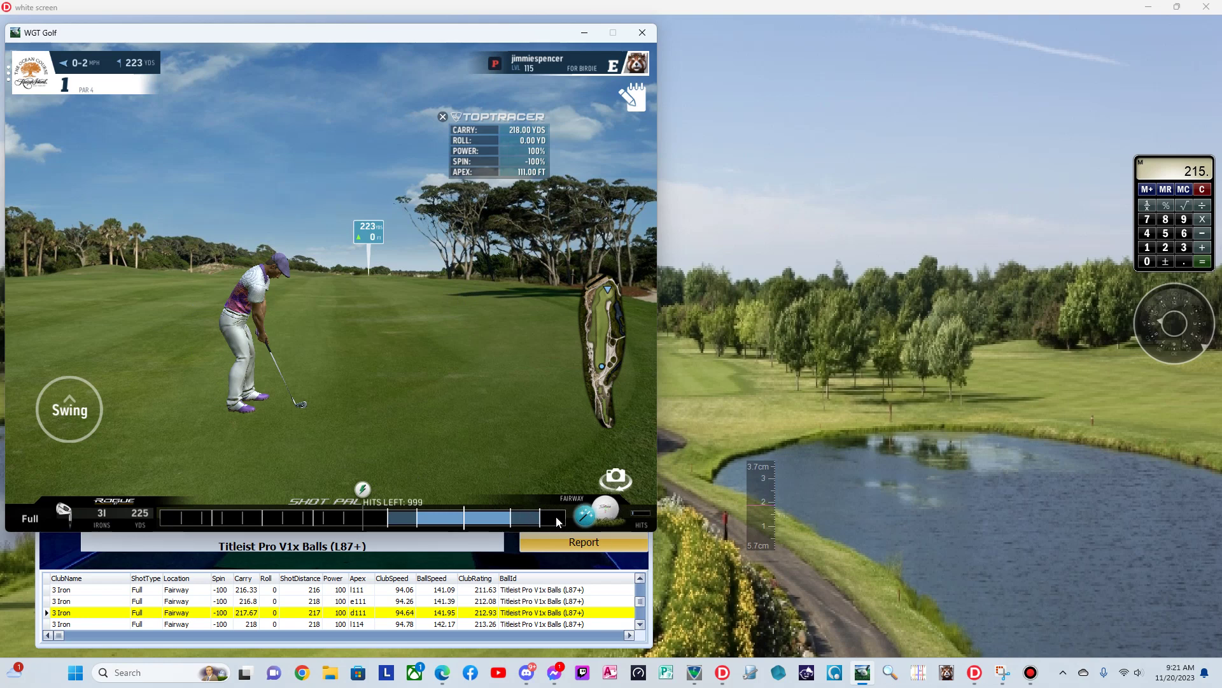
click(225, 528)
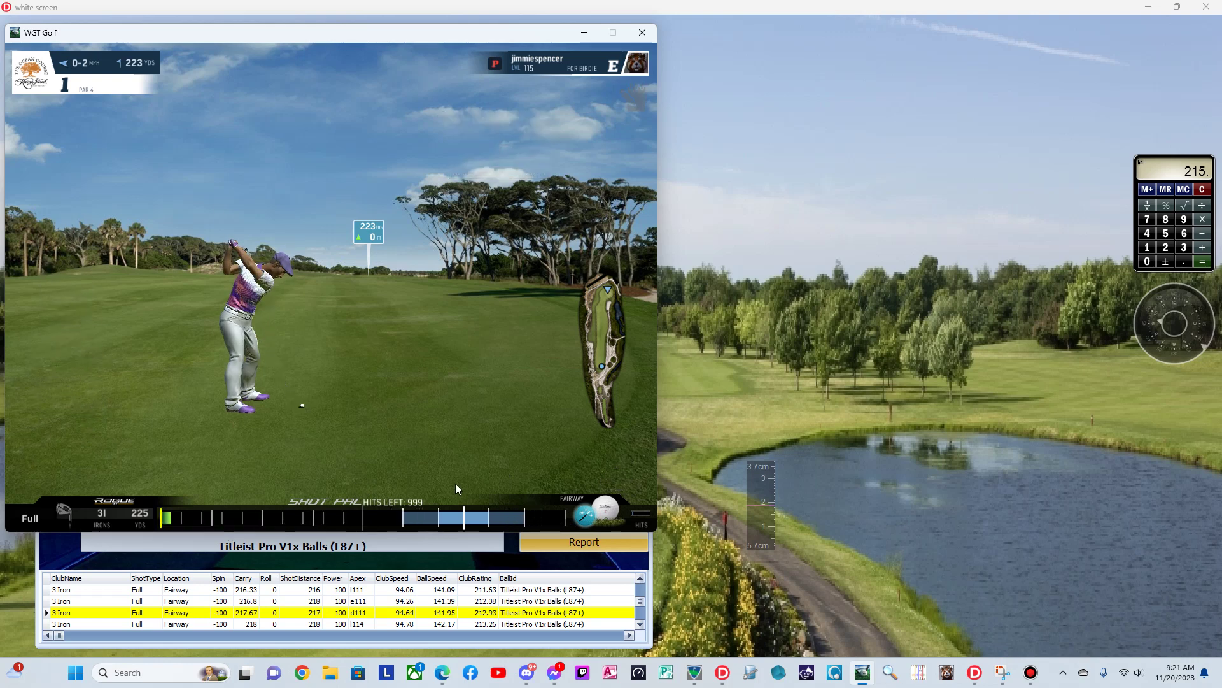
click(480, 516)
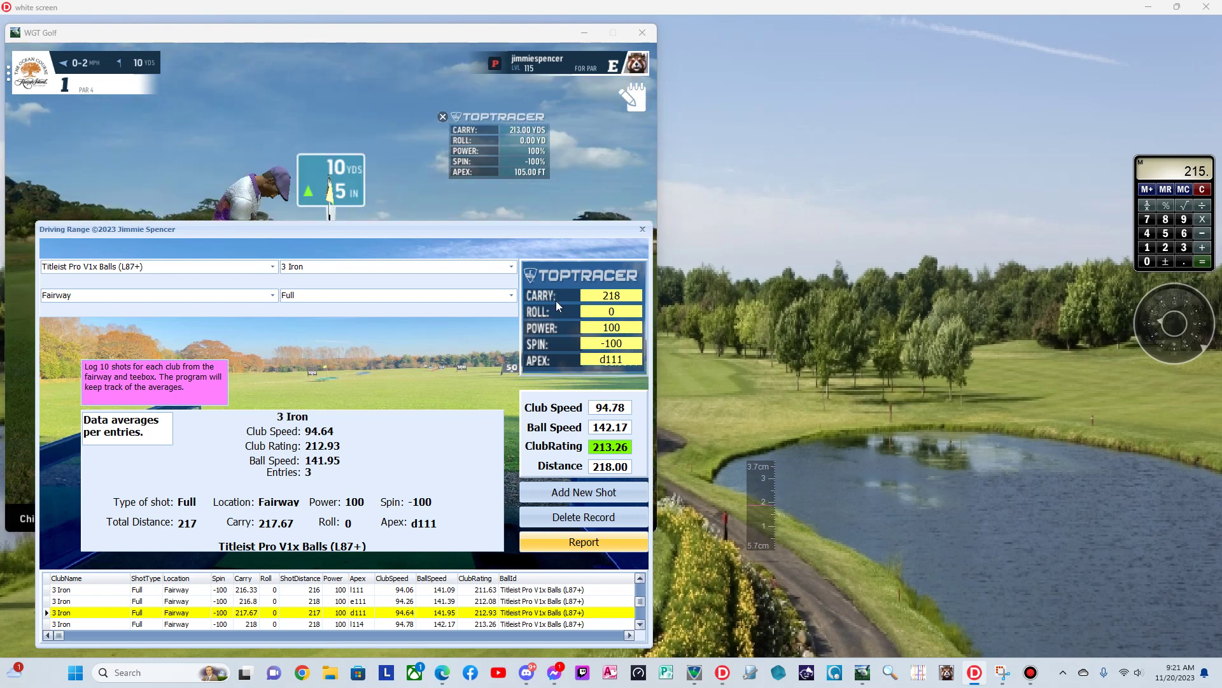
Step: In Driving Range, log a new full 3 Iron fairway shot with carry 213 and apex d105
key(Tab)
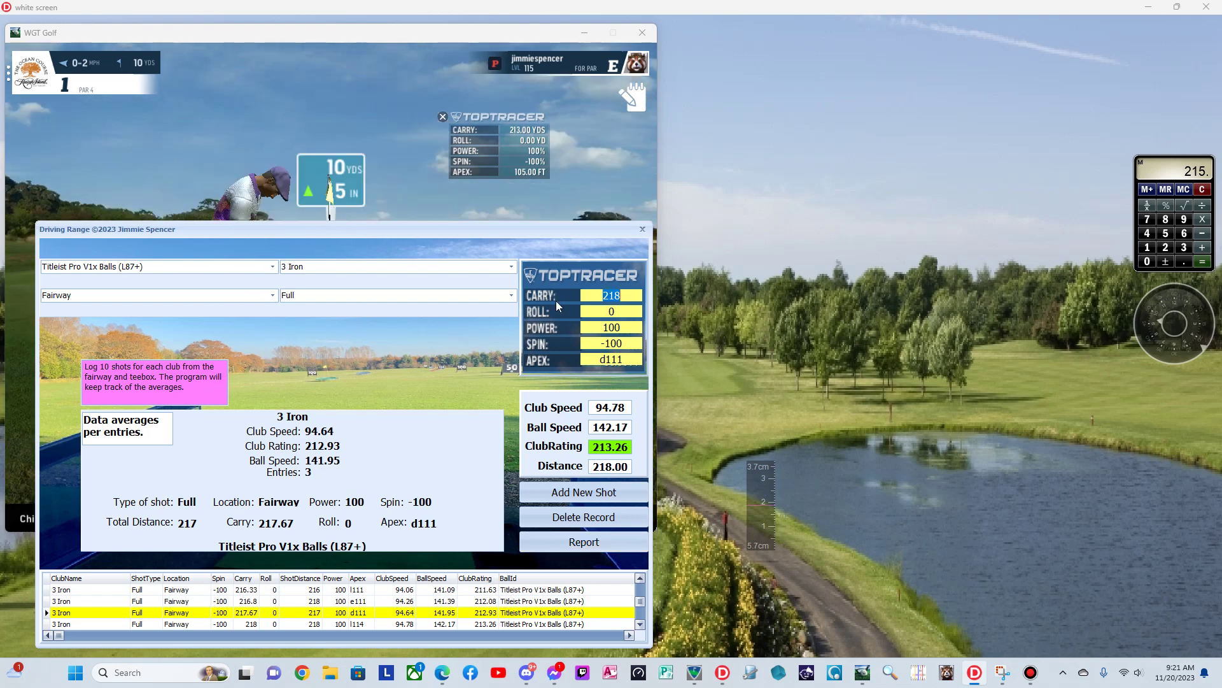
text(213)
key(Tab)
key(Tab)
key(Tab)
key(Tab)
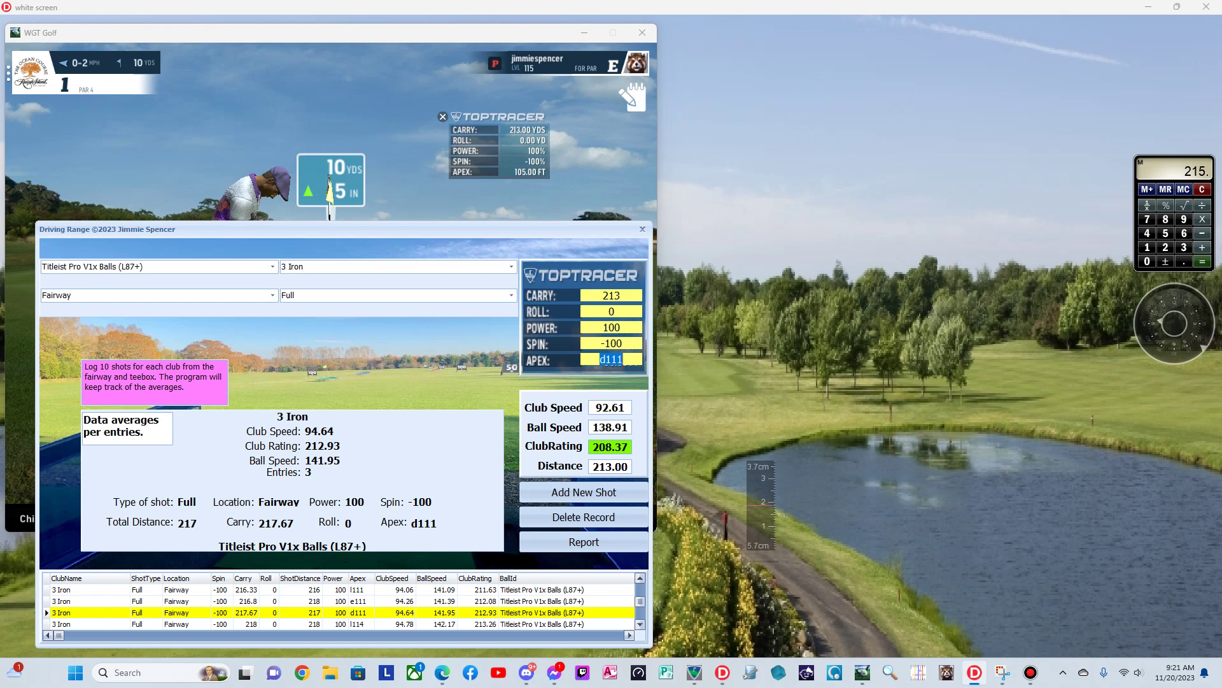
text(d105)
key(Return)
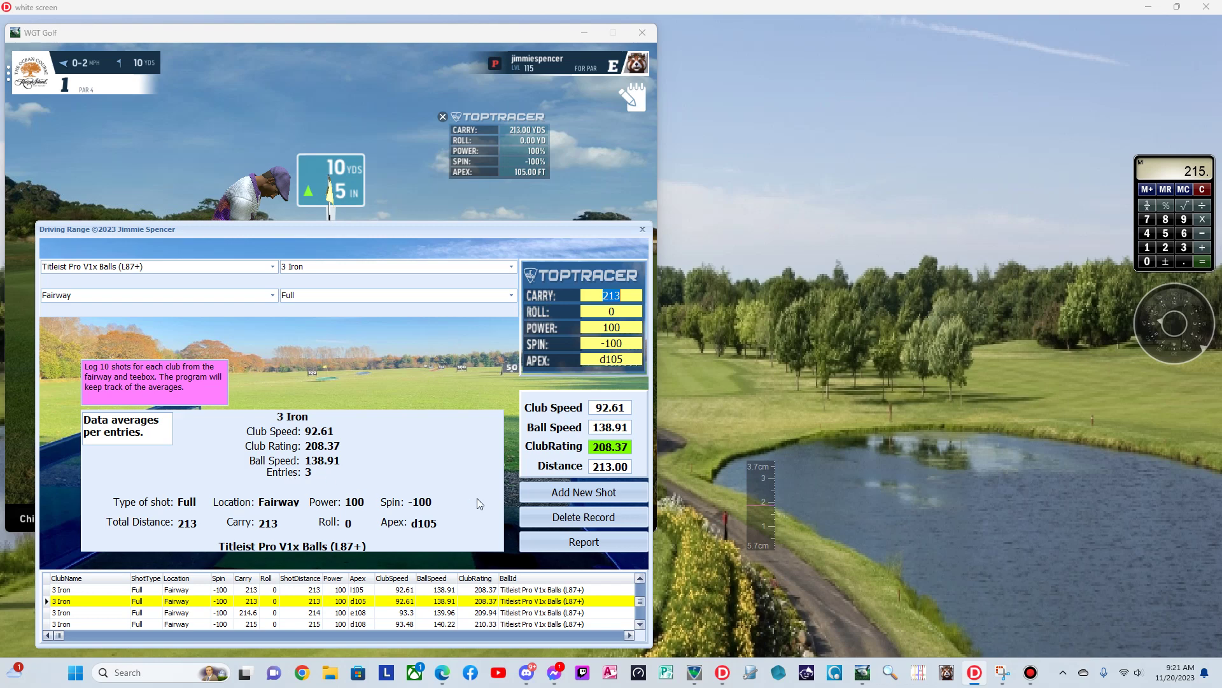
Step: Reopen the mapped ball averages report full screen, examine the shot distances and apex codes of the first three rows, and close it
click(568, 545)
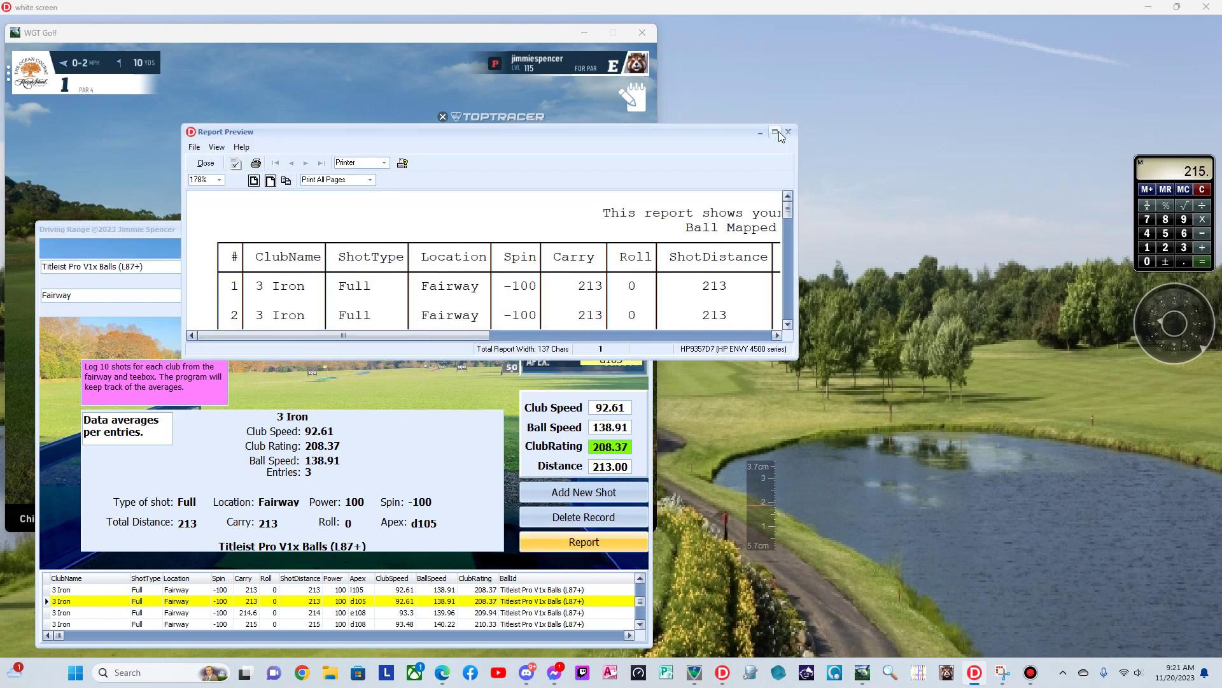
click(775, 132)
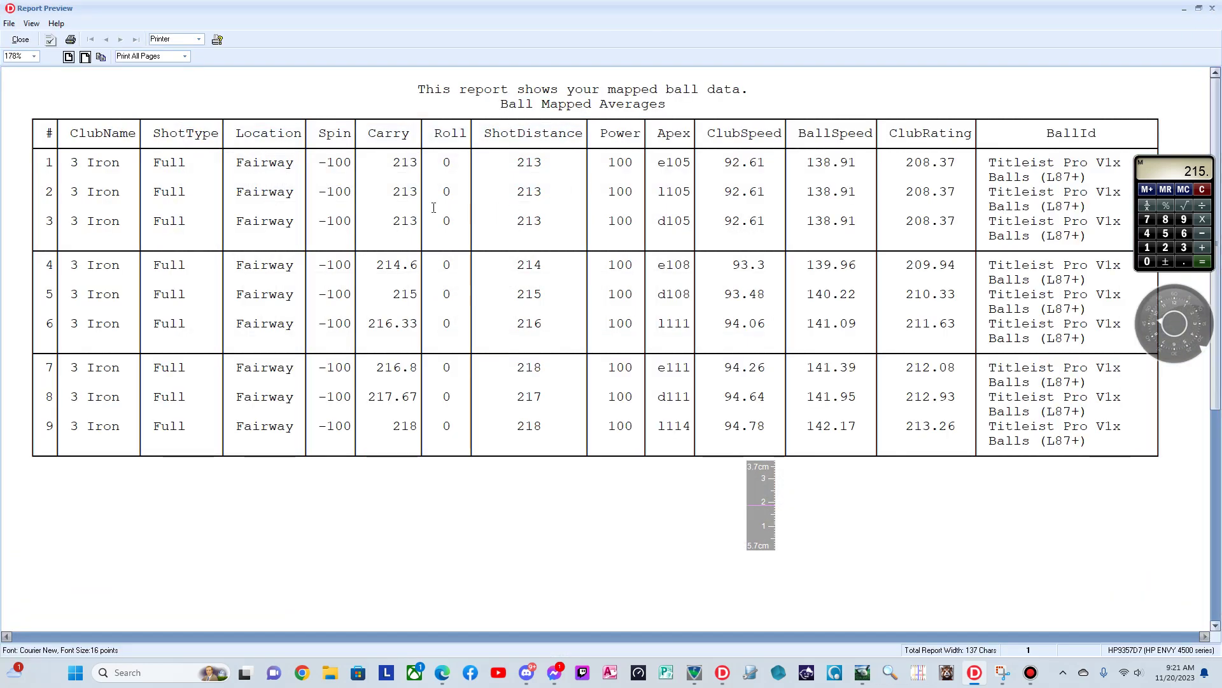
drag(649, 224, 699, 224)
drag(510, 221, 552, 218)
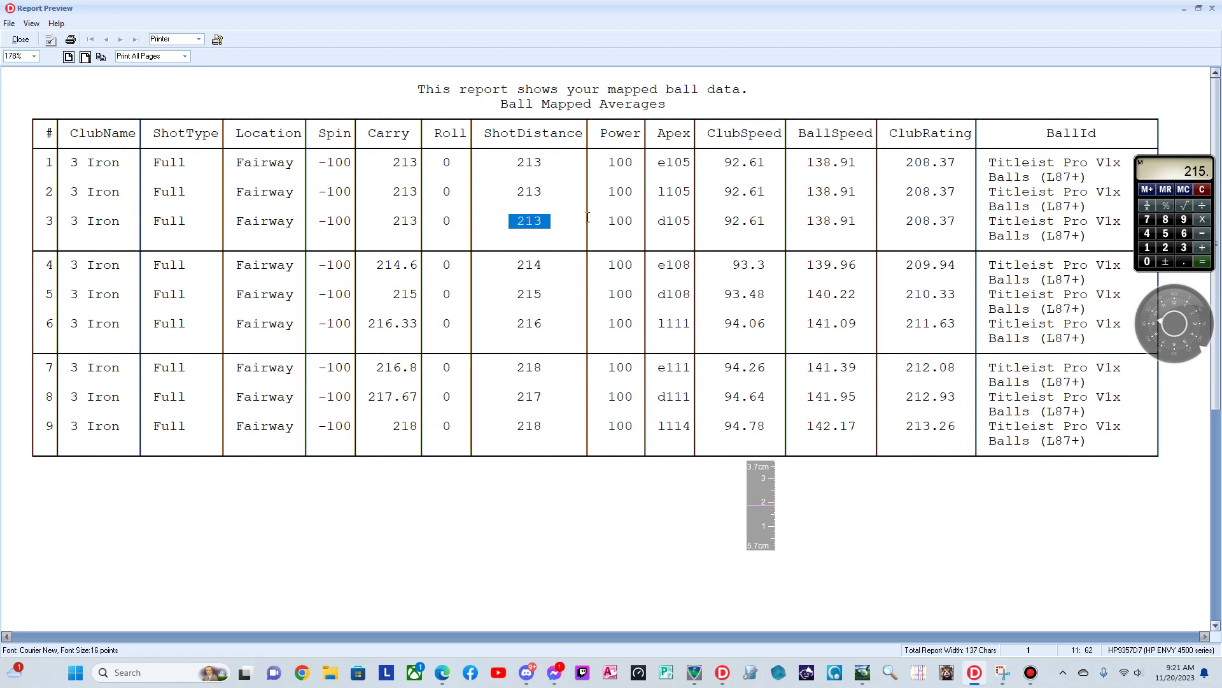
drag(509, 191, 682, 156)
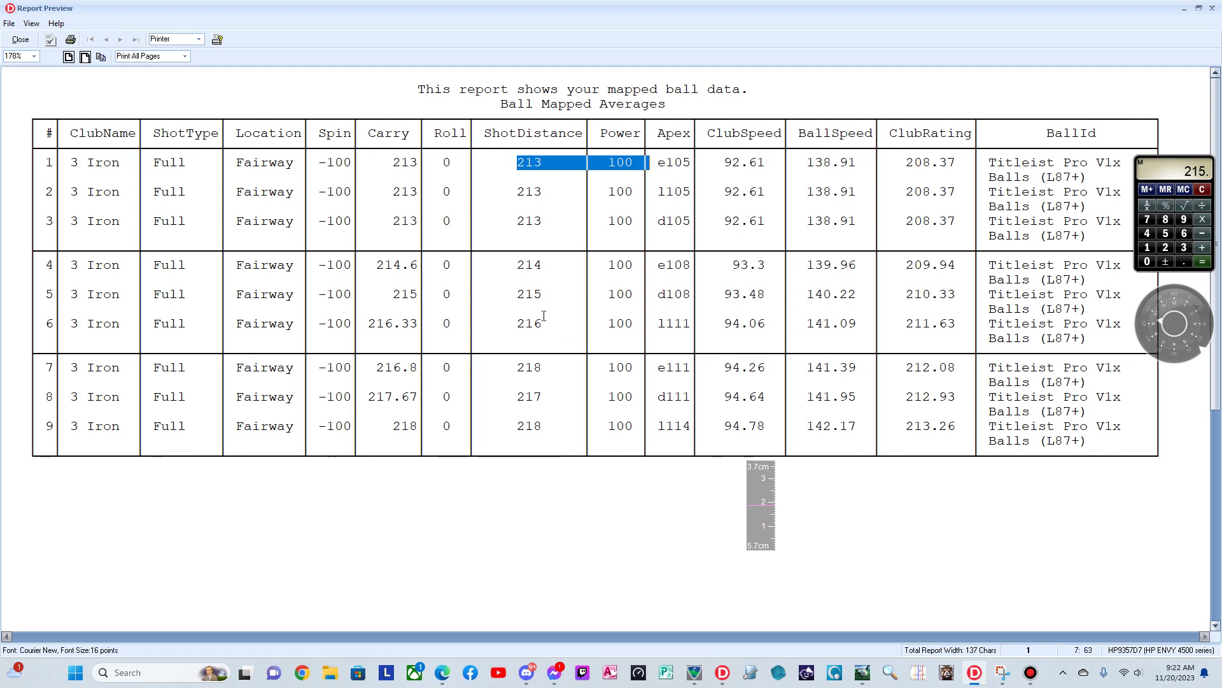
click(1213, 9)
Step: Check the Toptracer result in WGT Golf against the apex entry in Driving Range
click(482, 201)
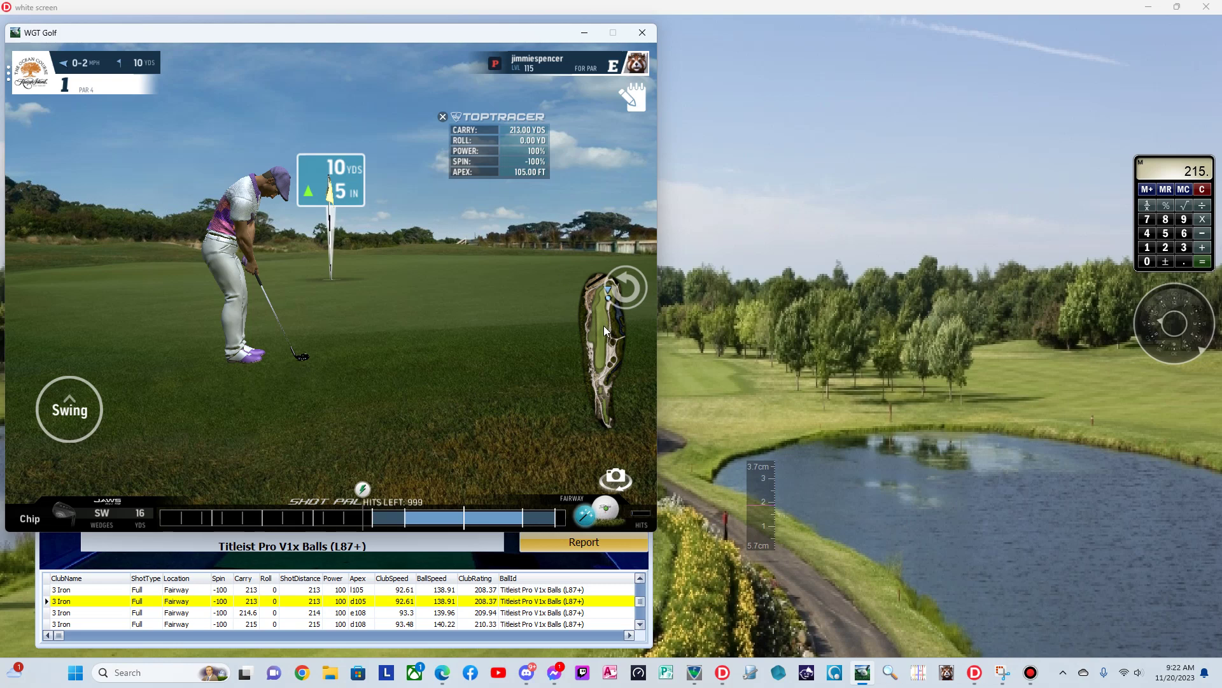
click(390, 566)
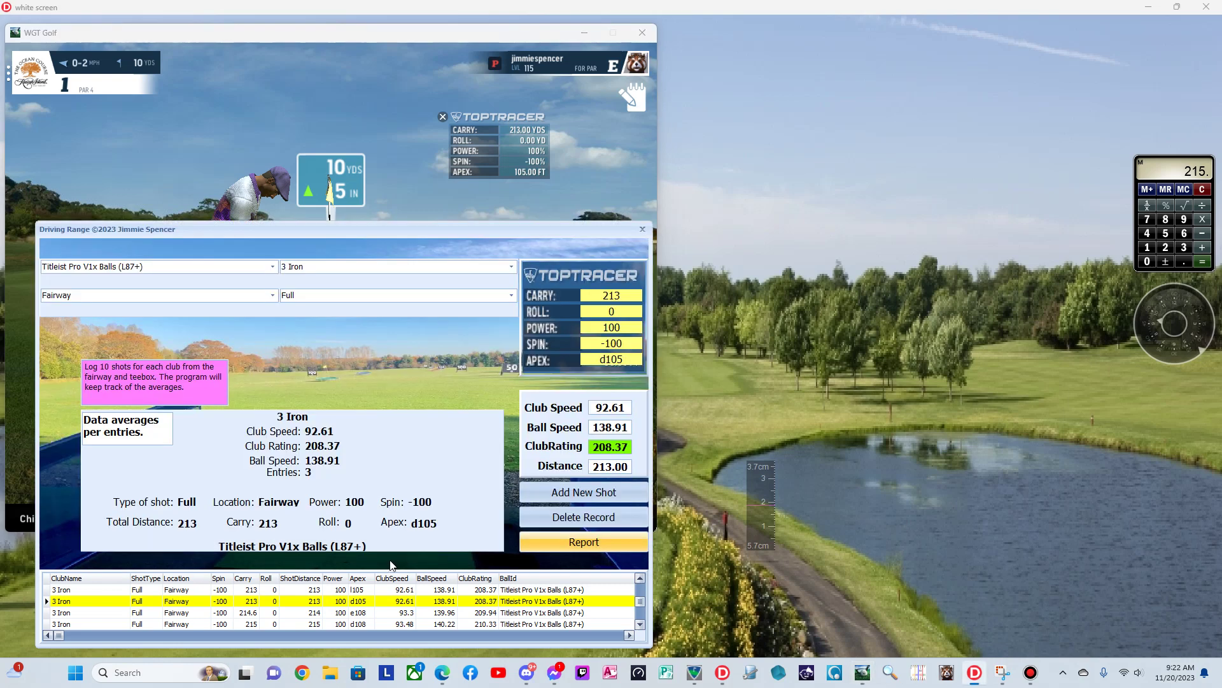
drag(629, 360, 582, 365)
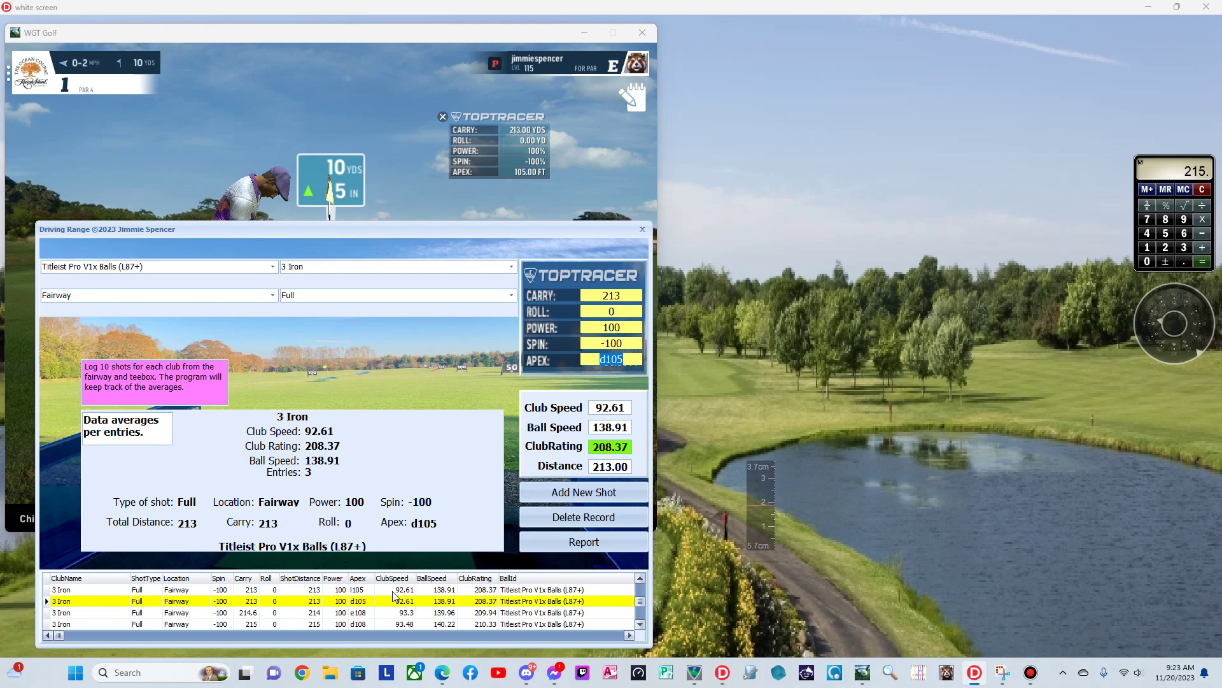
Step: Step through the averaged 3 Iron records below d105 and return to the d105 record
key(Down)
key(Down)
key(Down)
key(Down)
key(Down)
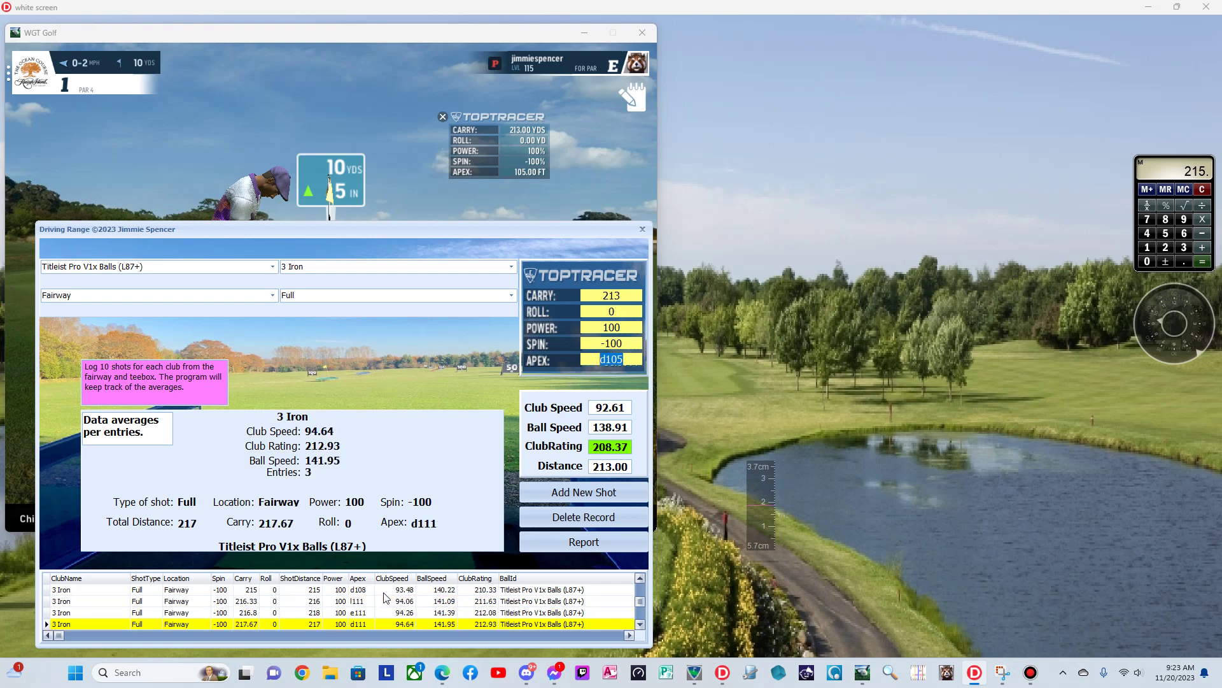
key(Down)
click(402, 580)
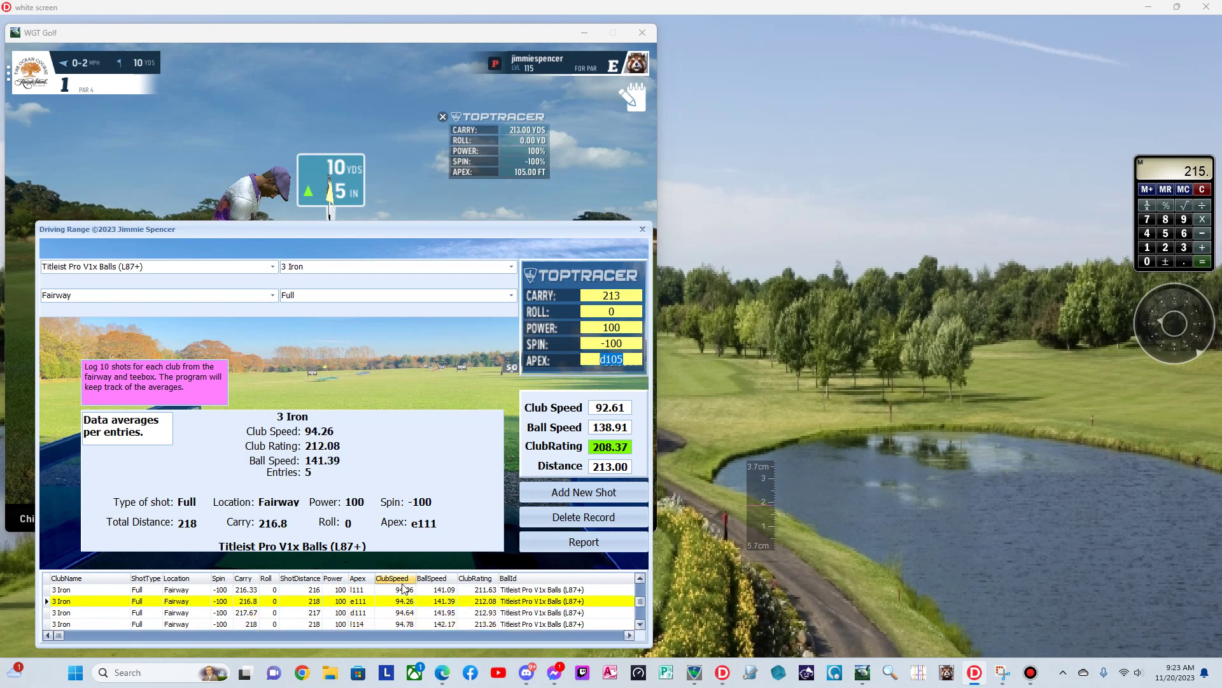
key(Up)
key(Up)
key(Up)
key(Up)
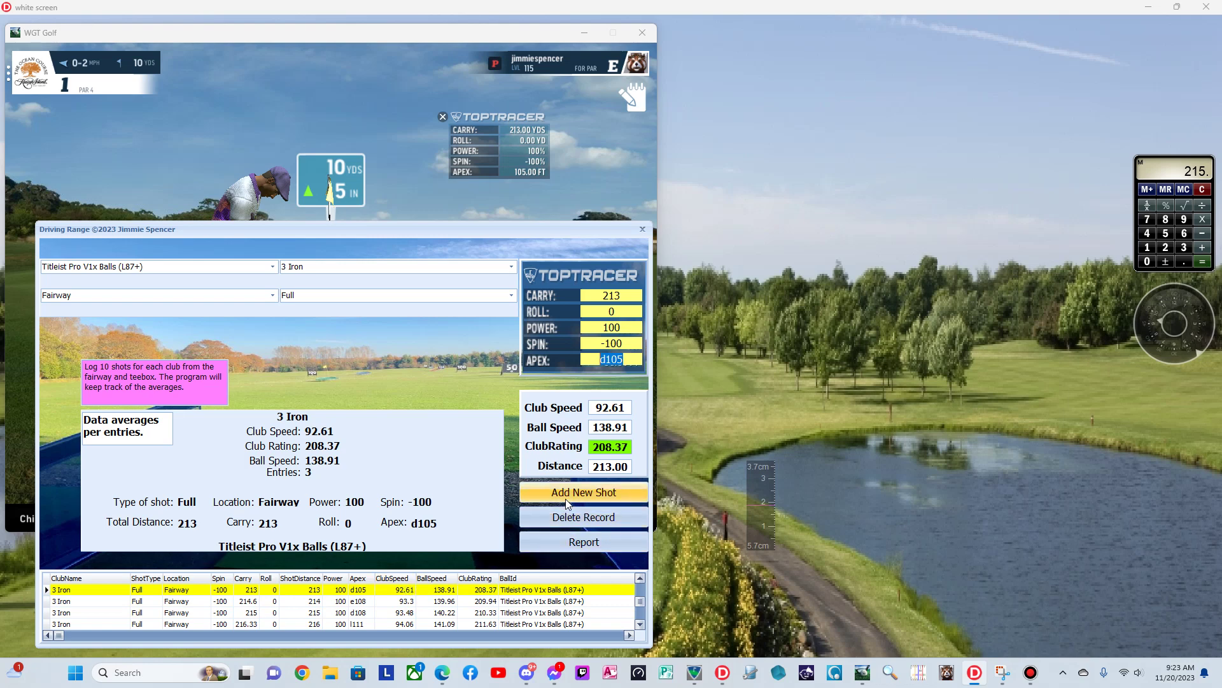
Step: Reopen the mapped ball averages report full screen and examine the apex codes in rows 1 to 3
click(548, 541)
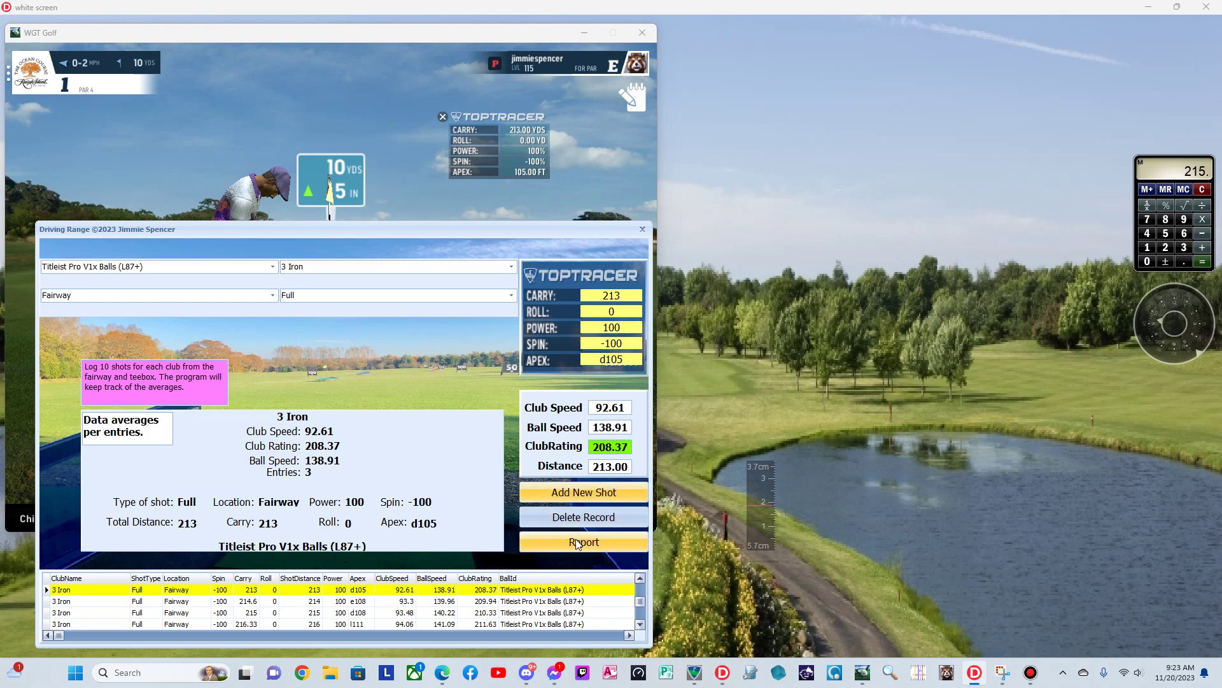
click(597, 540)
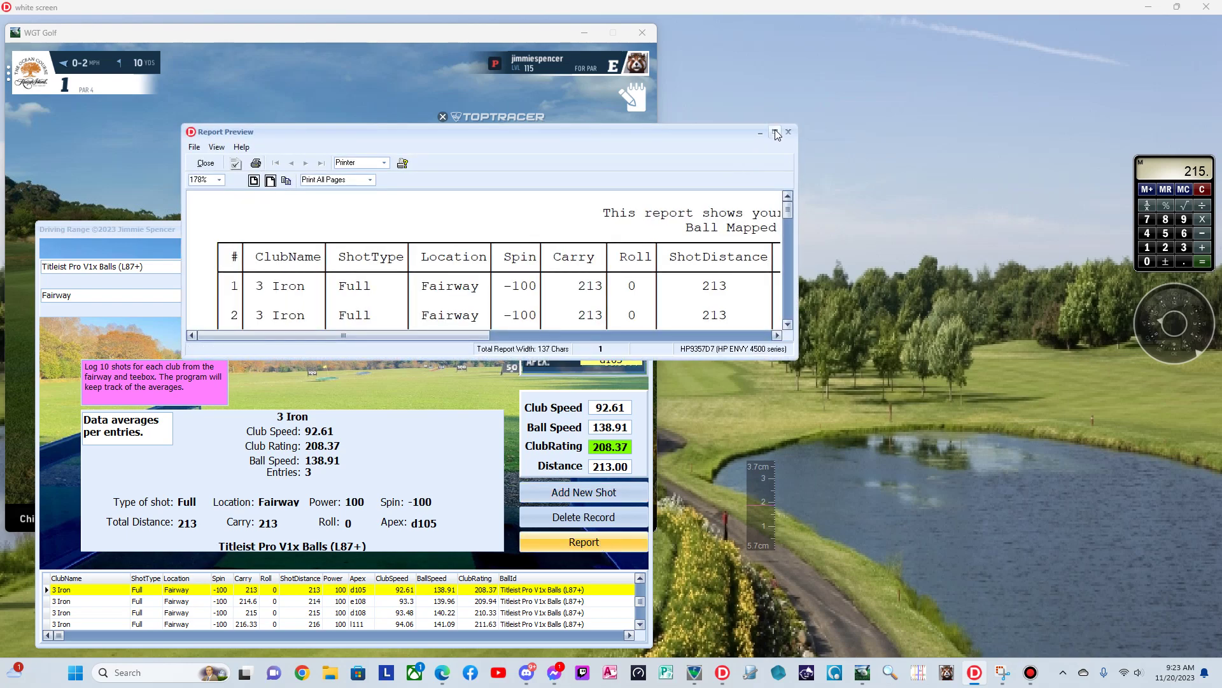
click(775, 132)
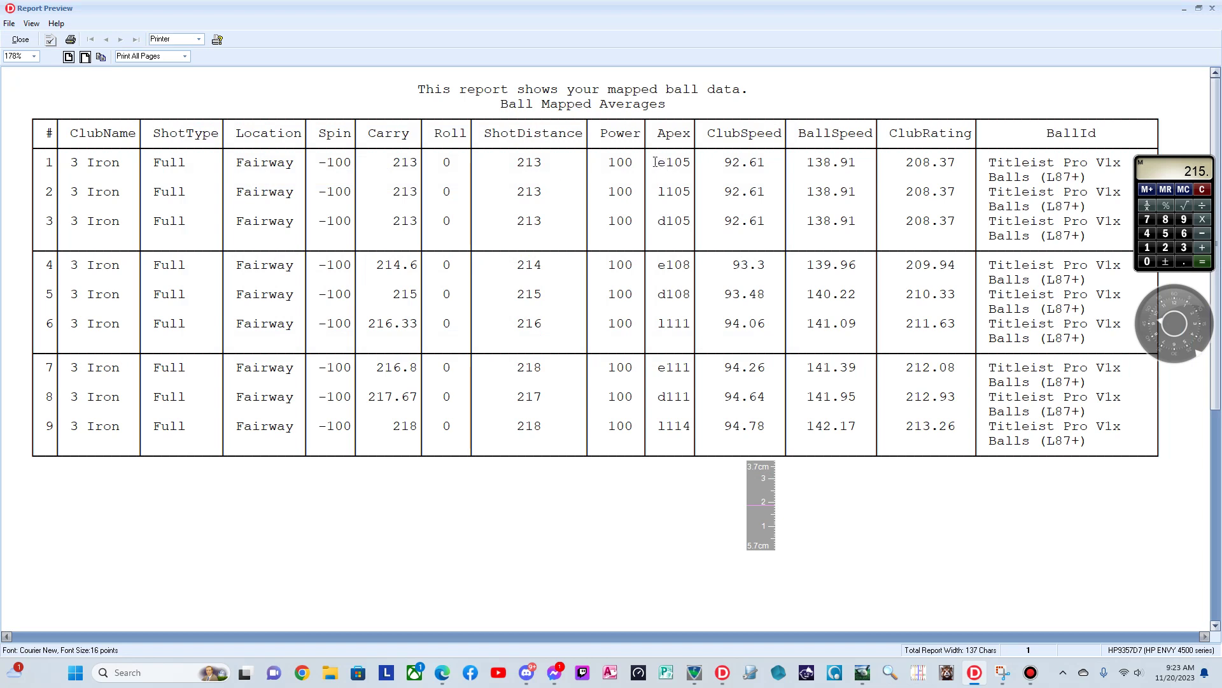
drag(657, 162, 691, 221)
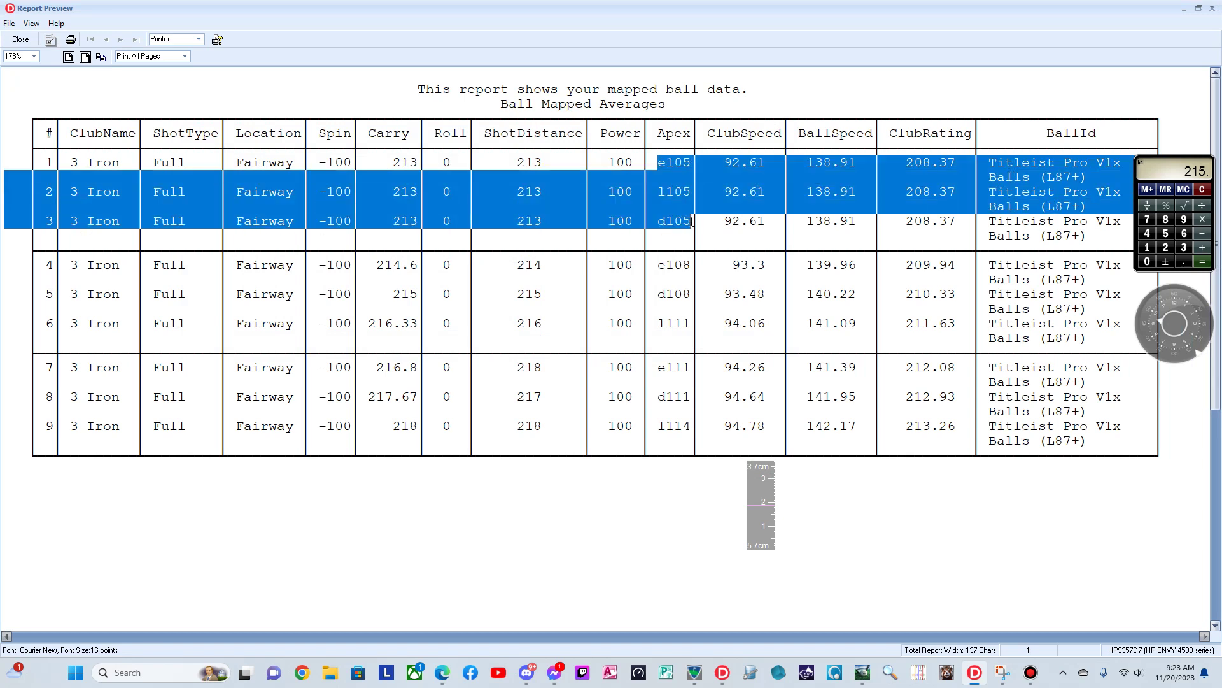
click(669, 163)
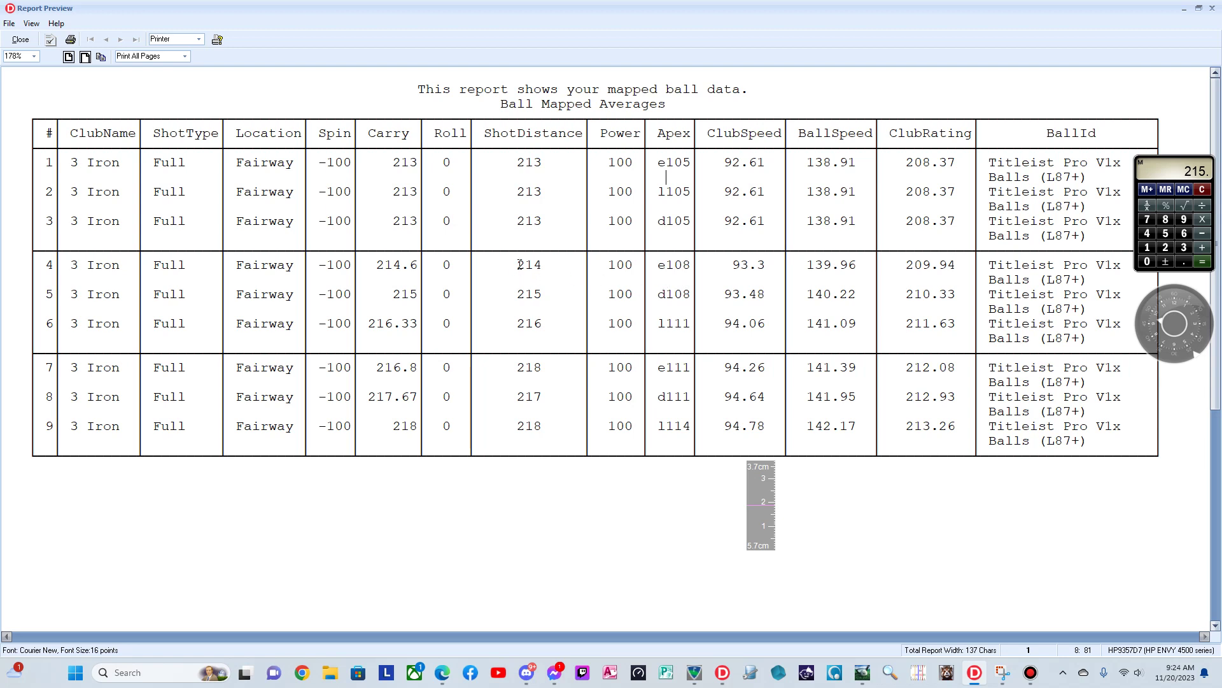
Step: Compare the shot distances and apex codes in report rows 4 to 8, and close the report
drag(520, 264, 551, 282)
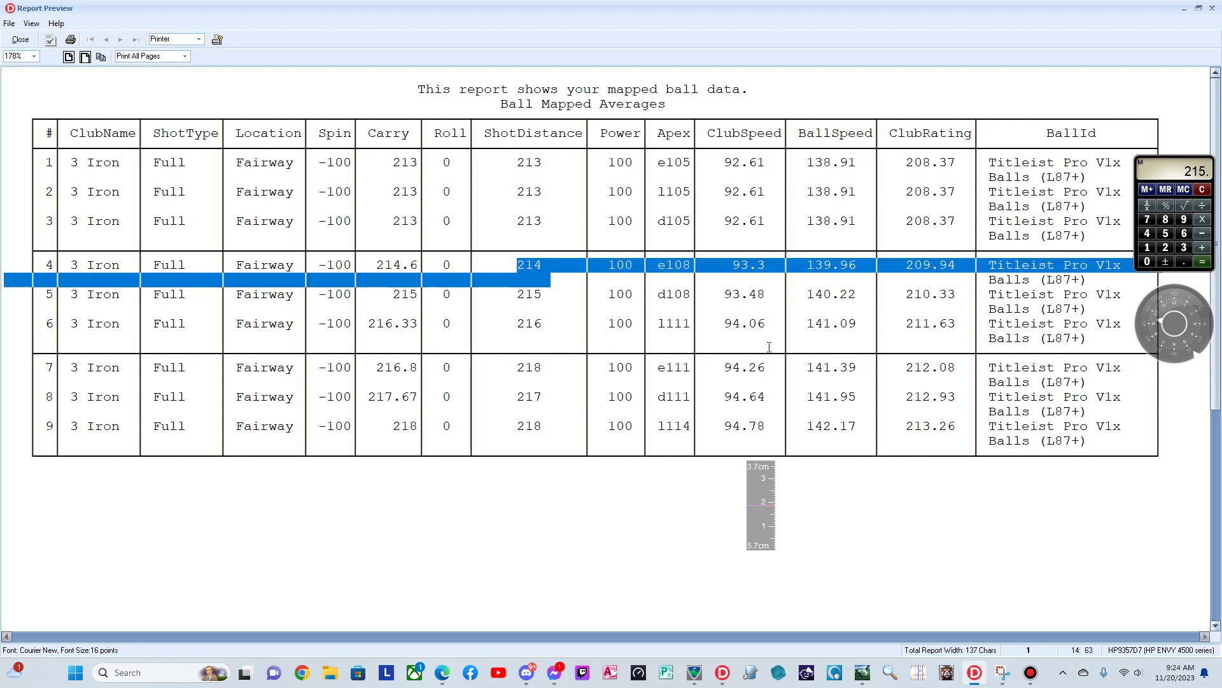
click(750, 350)
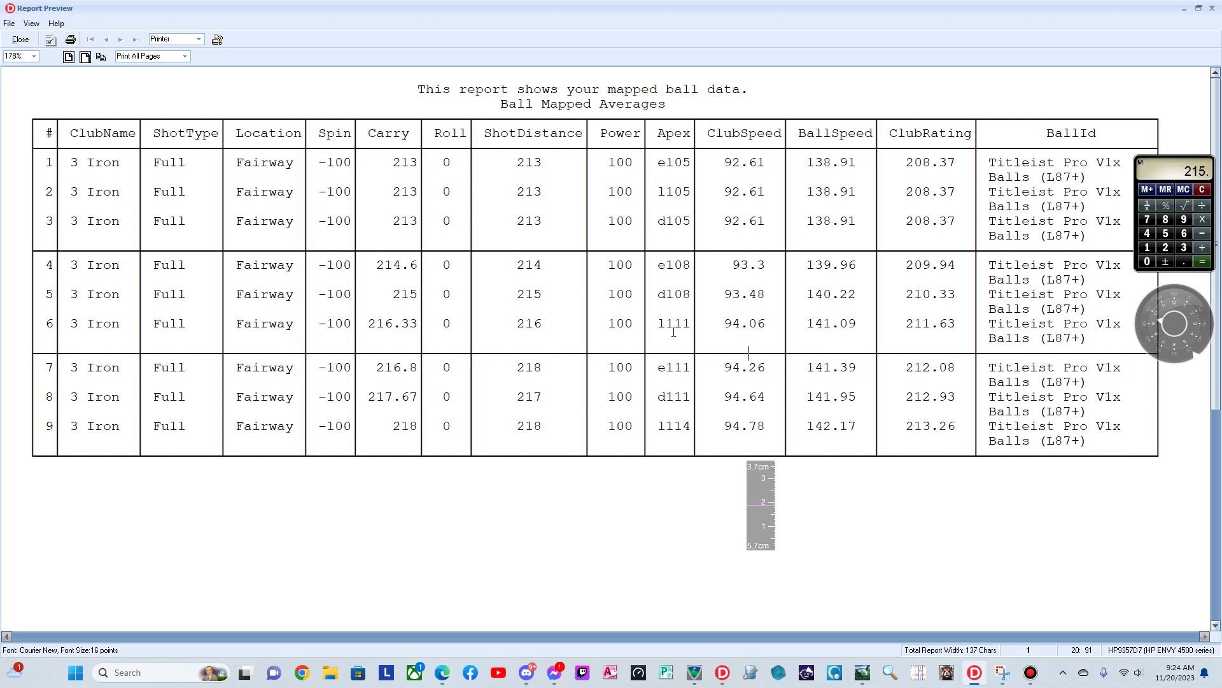
drag(659, 323, 650, 373)
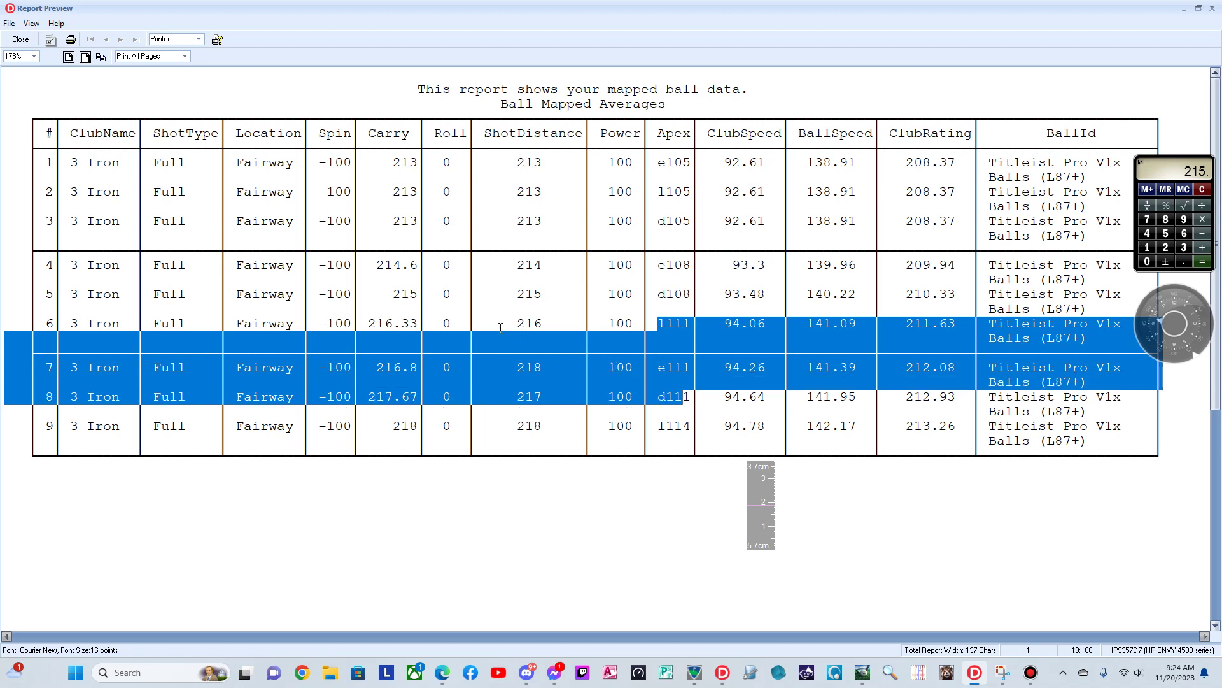
drag(500, 328, 662, 376)
click(568, 346)
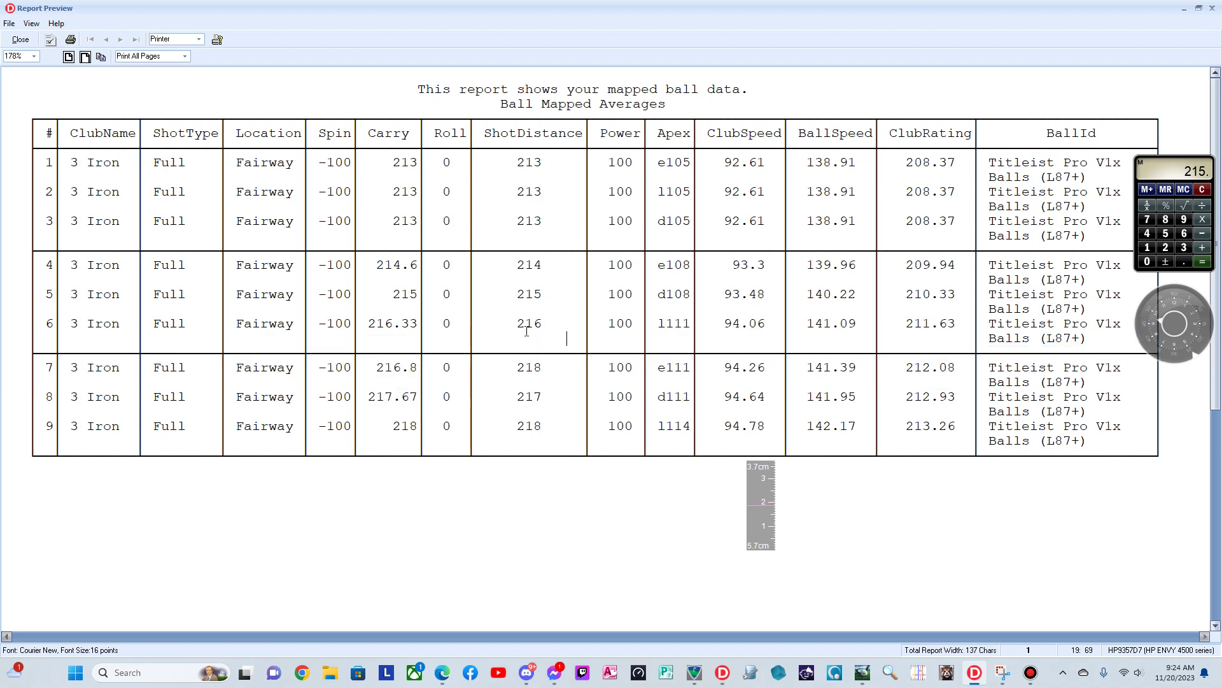
drag(517, 324, 686, 388)
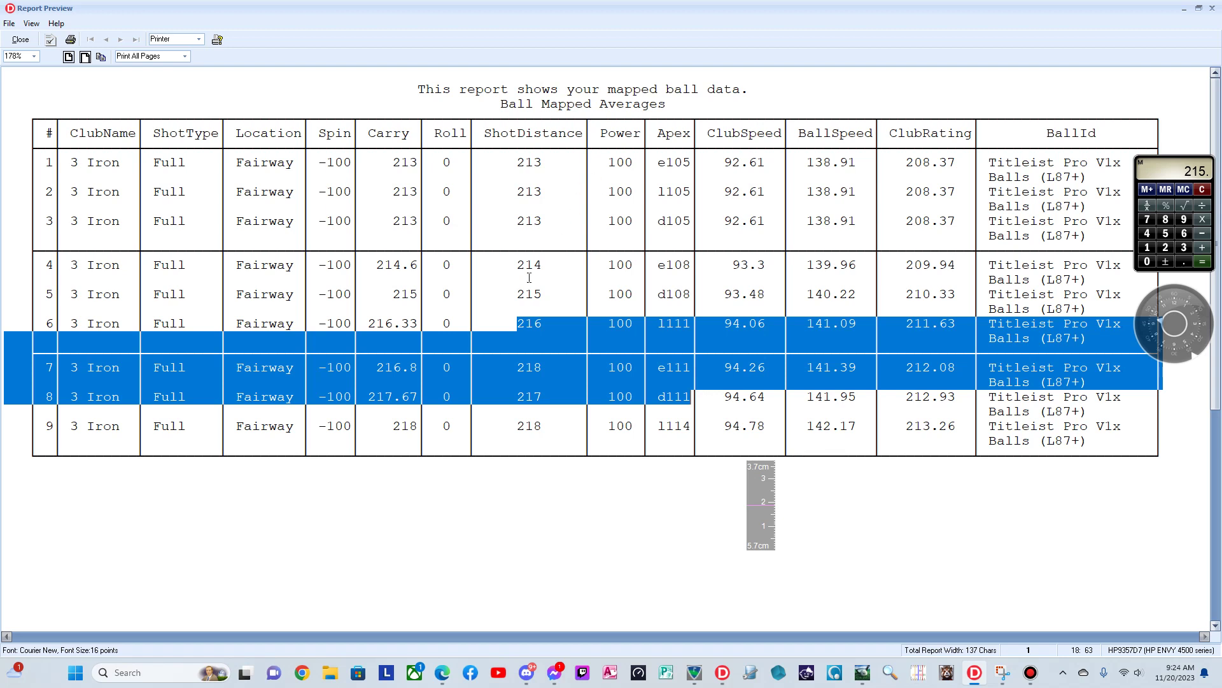
click(493, 293)
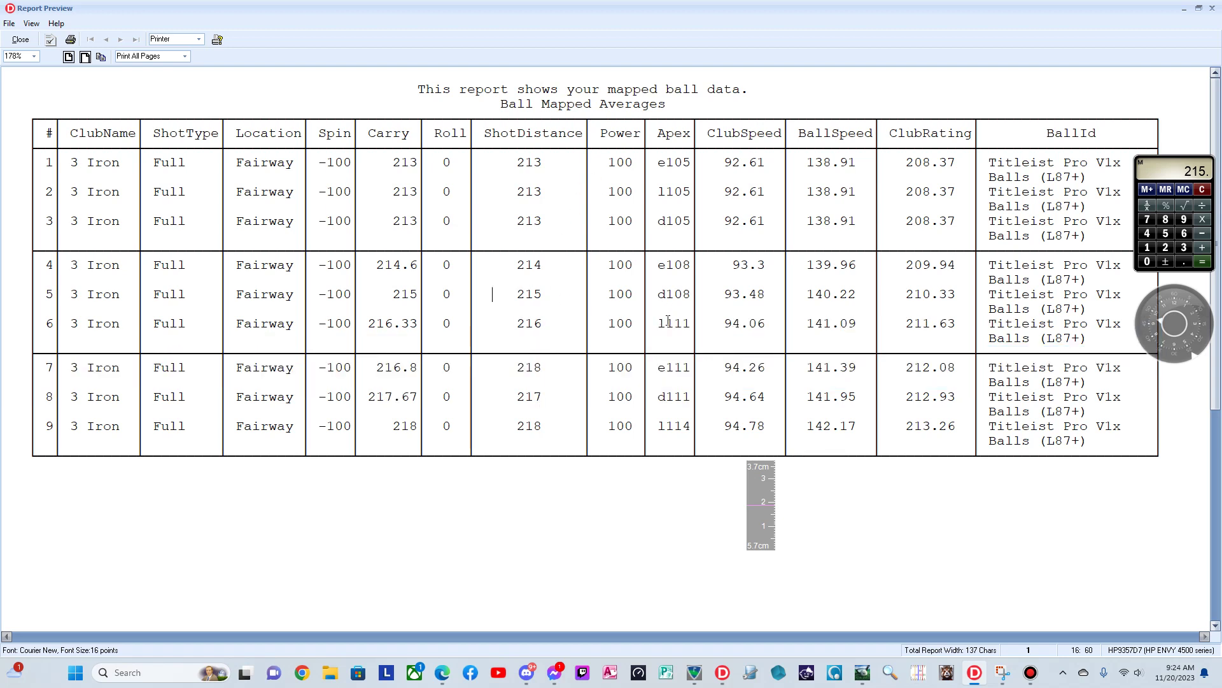
drag(666, 324, 694, 323)
click(1213, 7)
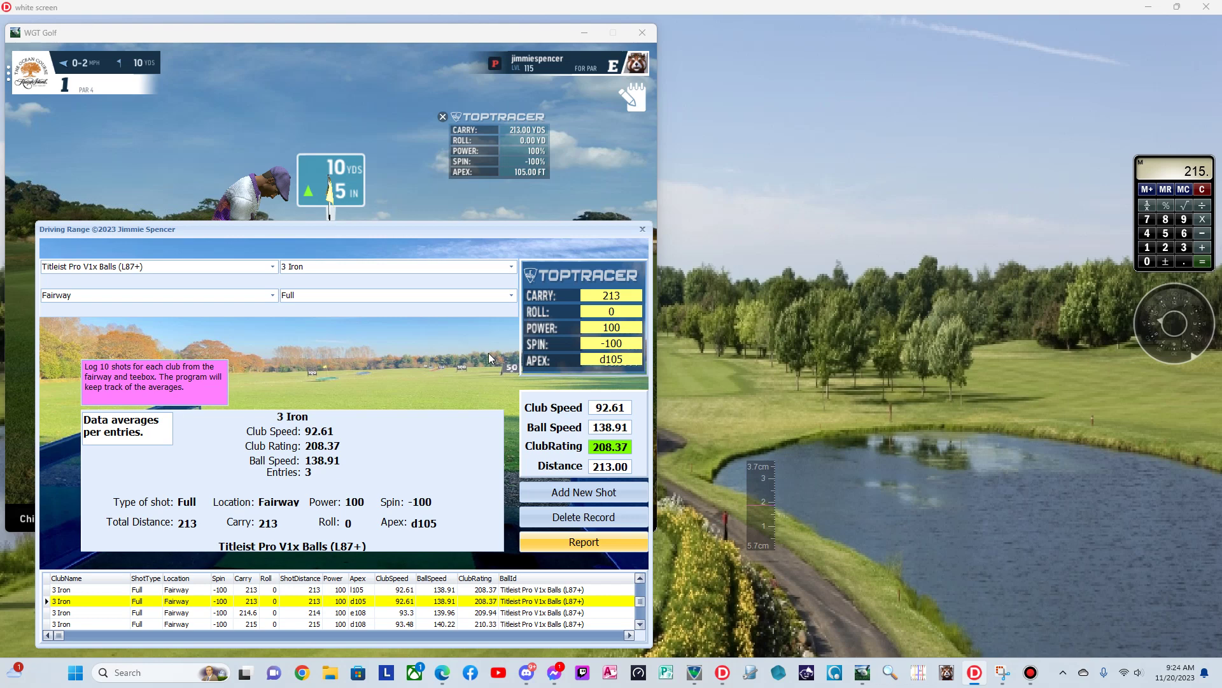
Step: Take a mulligan on the 213-yard shot in WGT Golf, and return to Driving Range
click(441, 196)
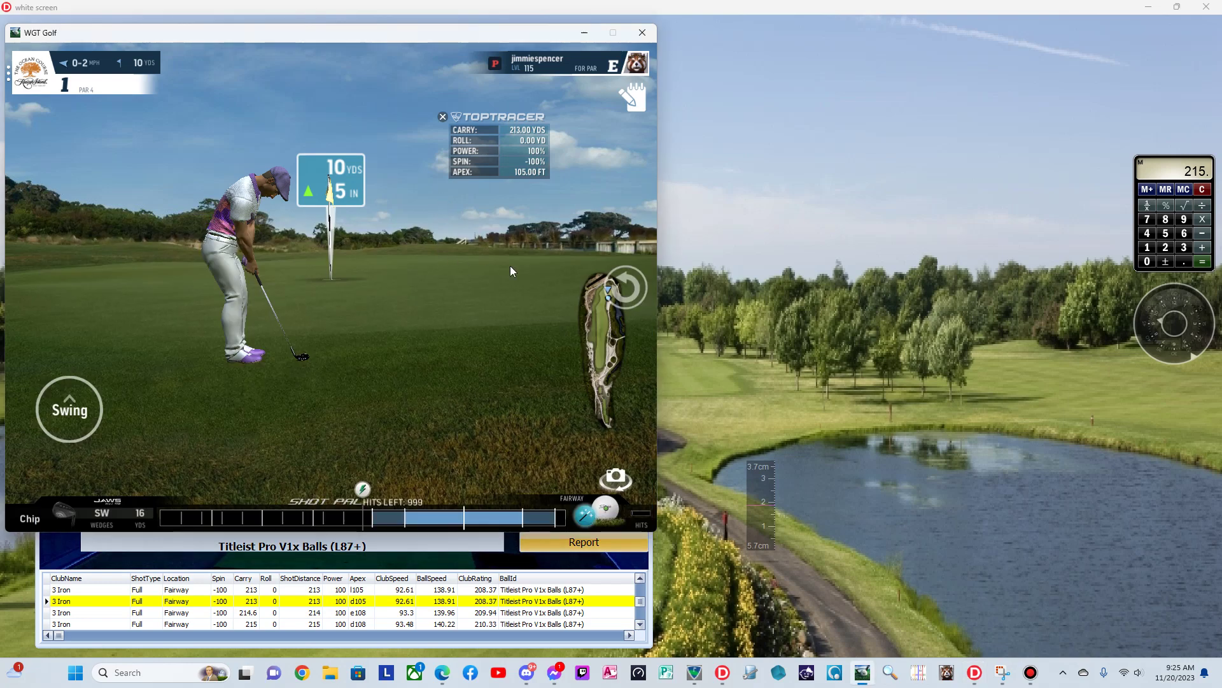
click(626, 286)
click(487, 287)
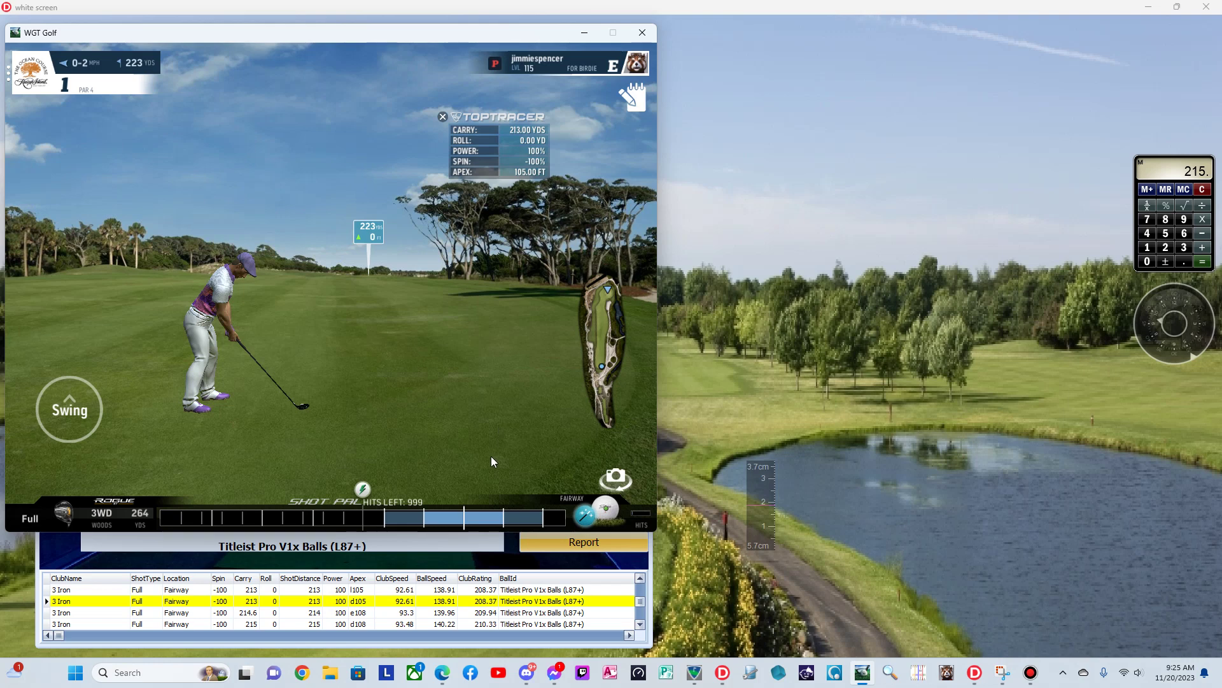
click(475, 561)
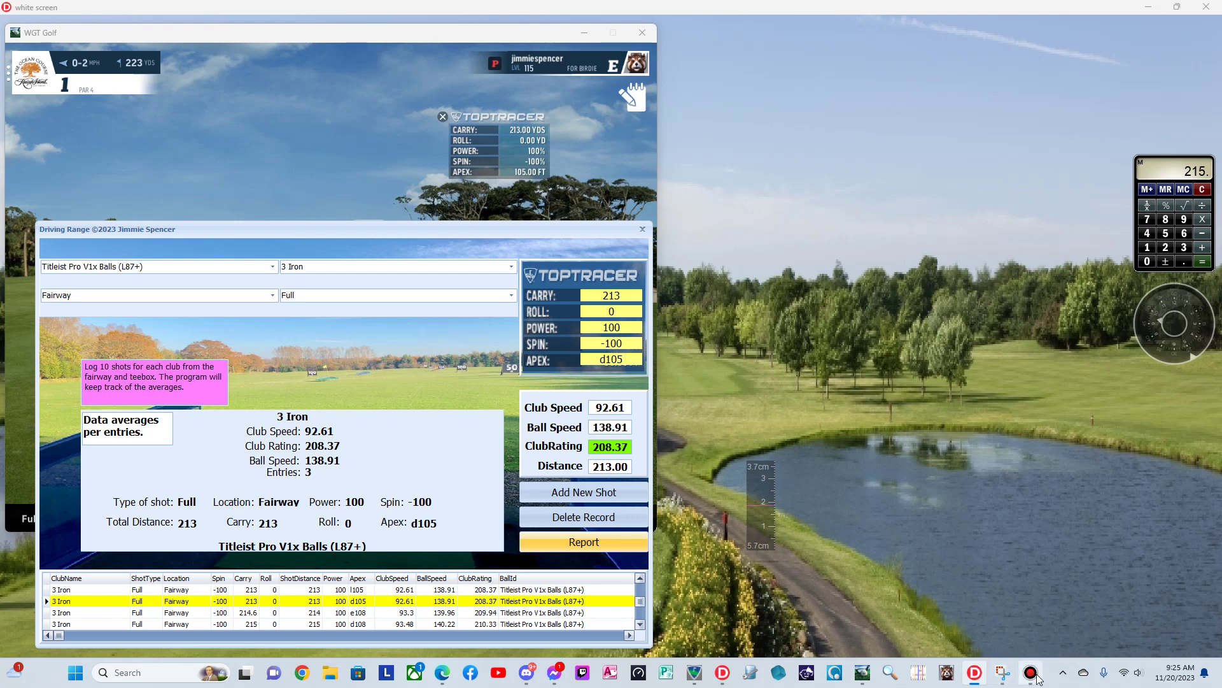
mouse_move(1031, 673)
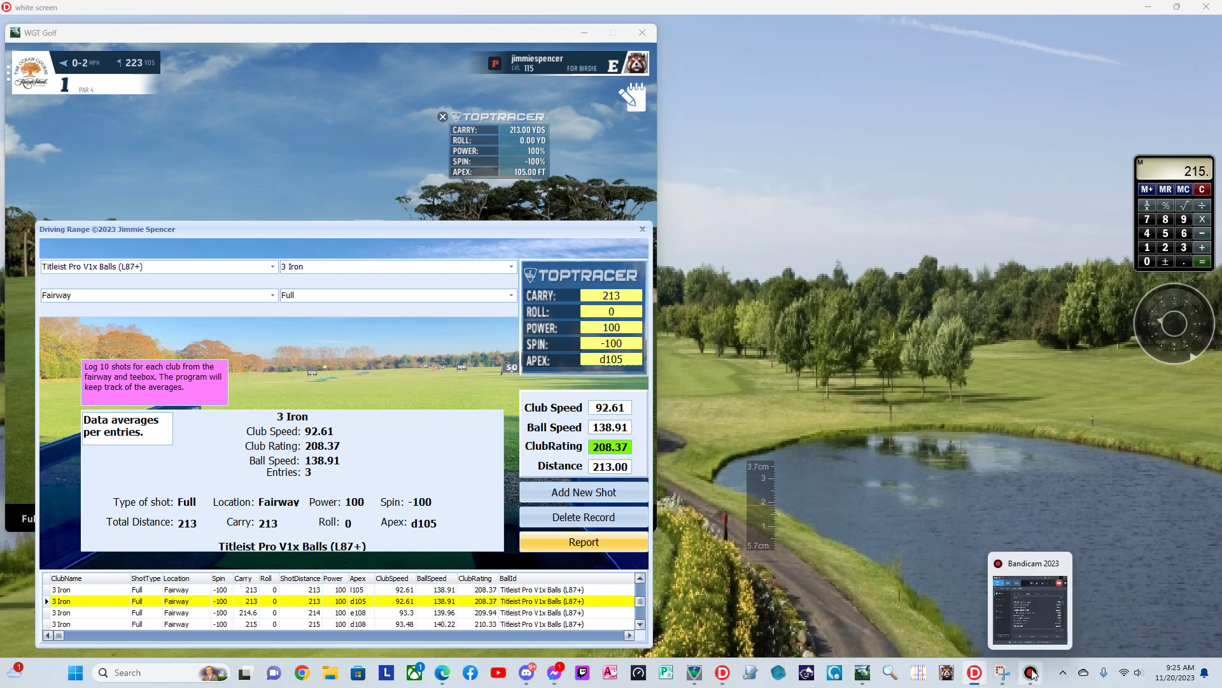